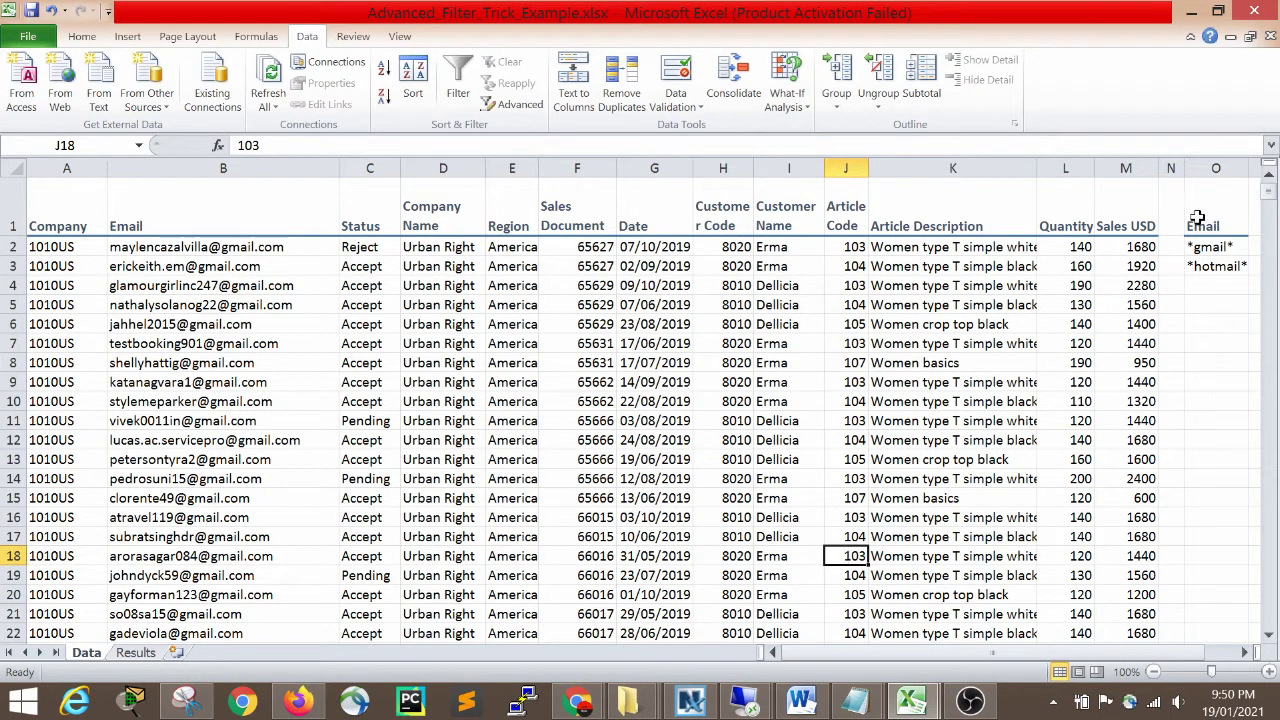
# Select the Email criteria range with its *gmail* and *hotmail* values, glancing at the Results sheet.
pyautogui.moveTo(1200, 215); pyautogui.dragTo(1205, 266)
pyautogui.click(1199, 343)
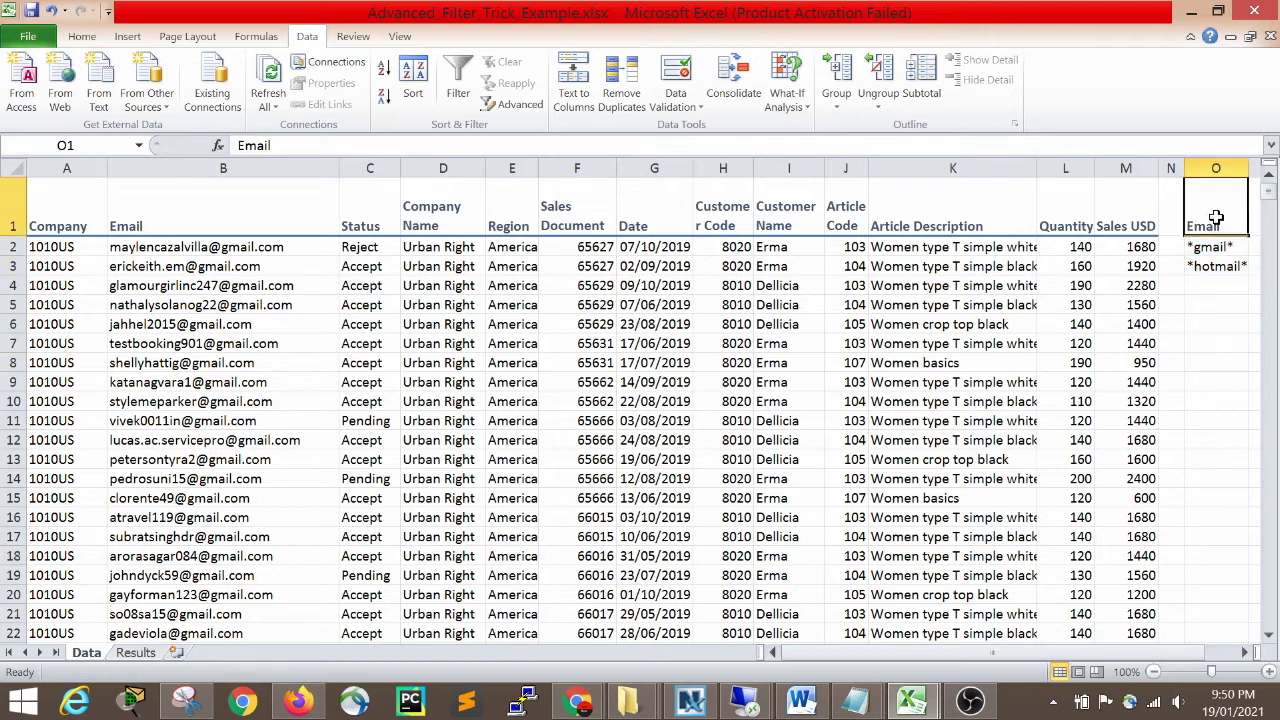
pyautogui.moveTo(1210, 215); pyautogui.dragTo(1228, 280)
pyautogui.moveTo(1205, 218); pyautogui.dragTo(1212, 266)
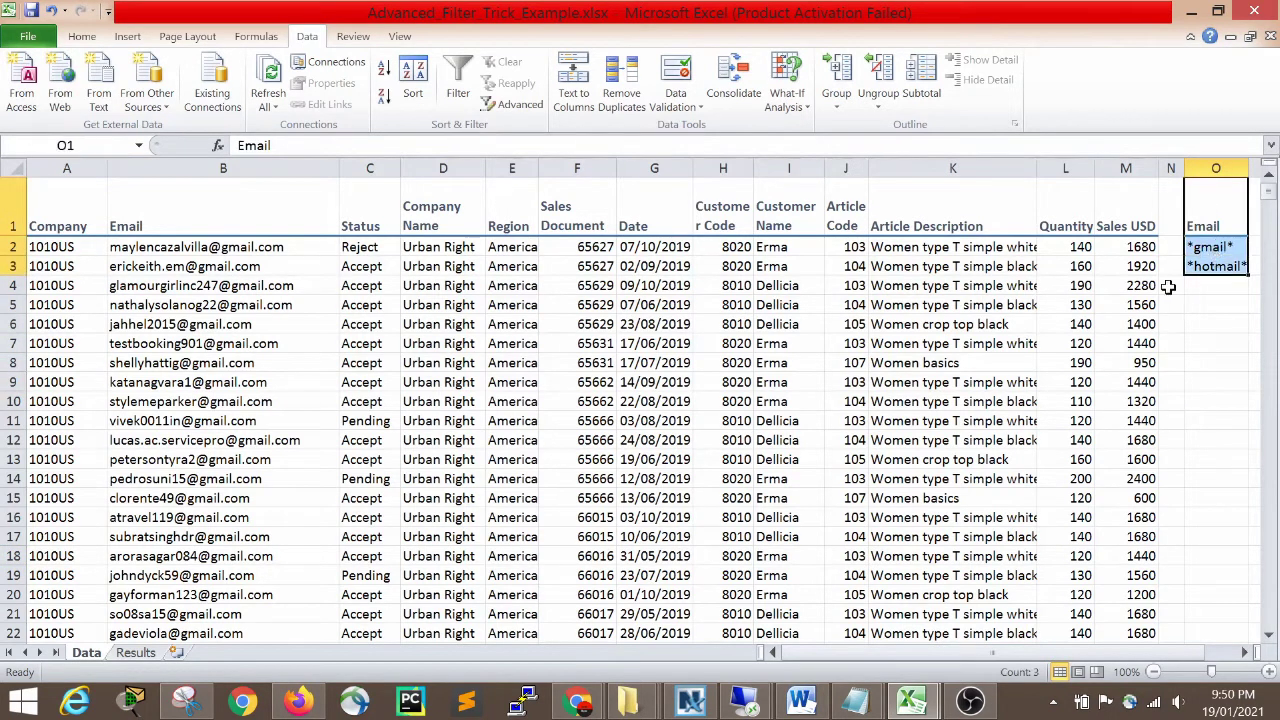
pyautogui.click(140, 652)
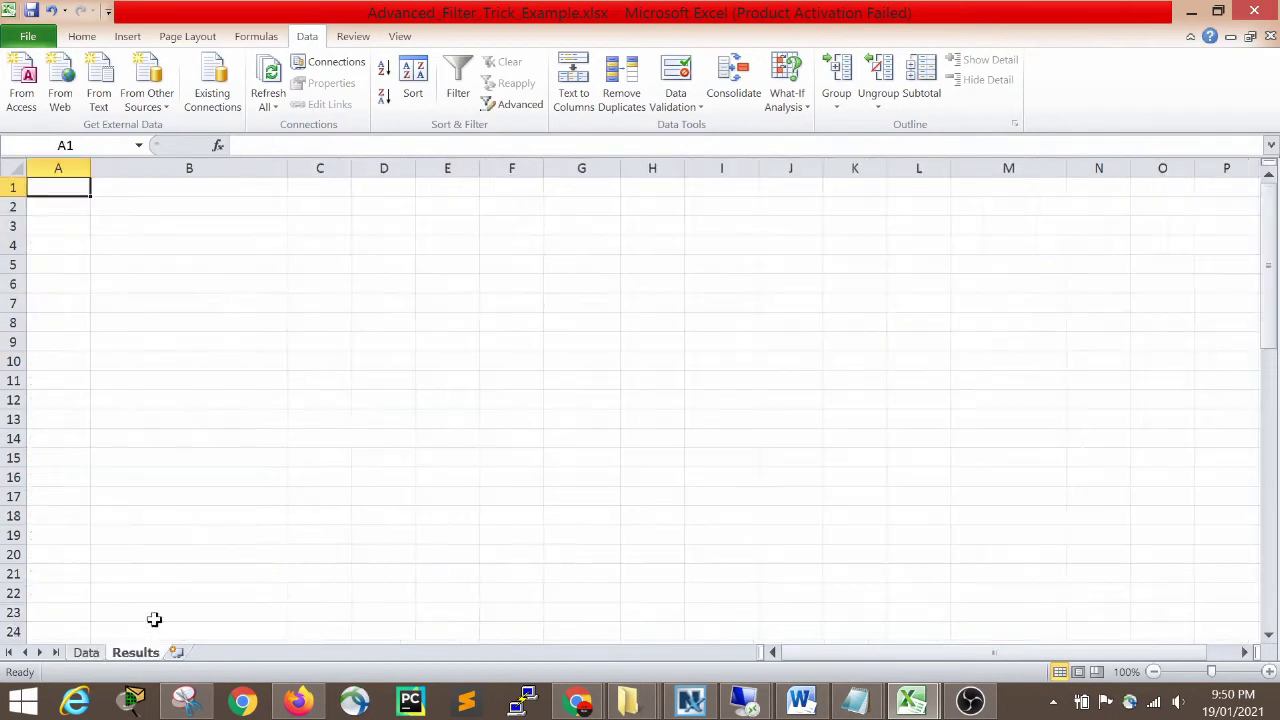
pyautogui.click(96, 654)
pyautogui.click(910, 300)
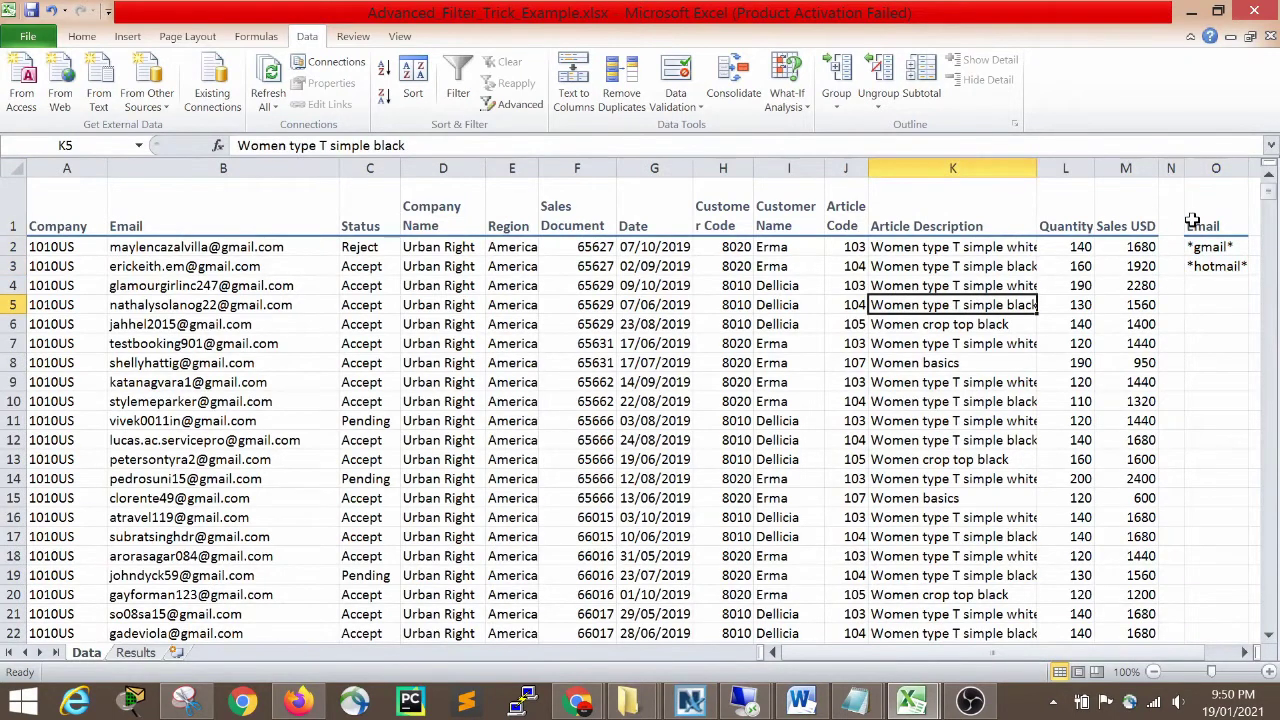
pyautogui.moveTo(1200, 218); pyautogui.dragTo(1210, 265)
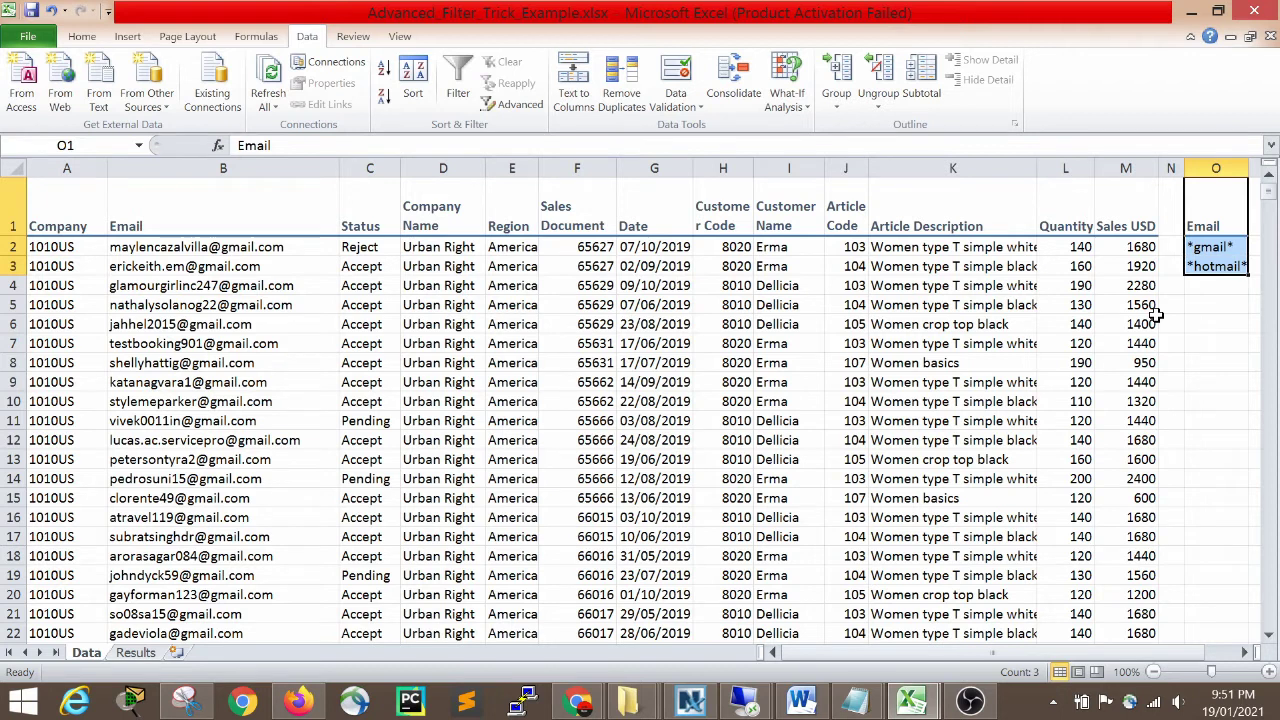
# Point out the *gmail* and *hotmail* criteria and highlight sample email addresses as examples.
pyautogui.press('Left')
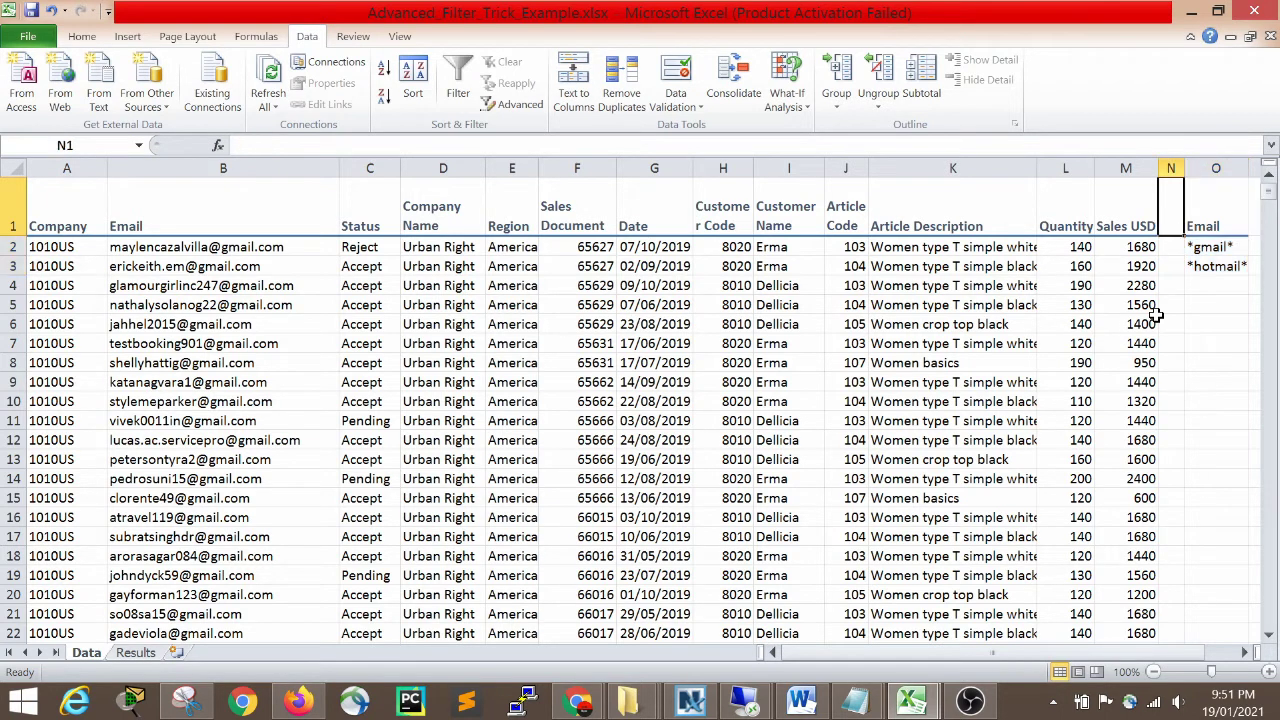
pyautogui.press('Right')
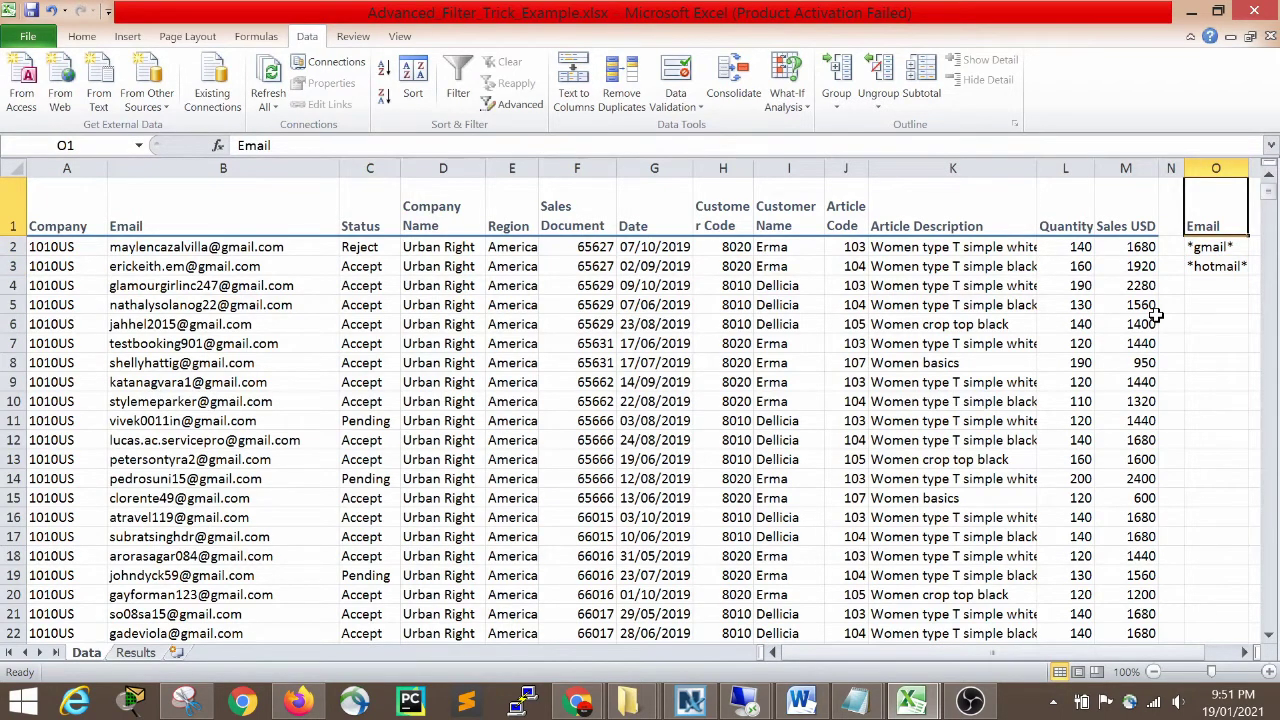
pyautogui.press('Down')
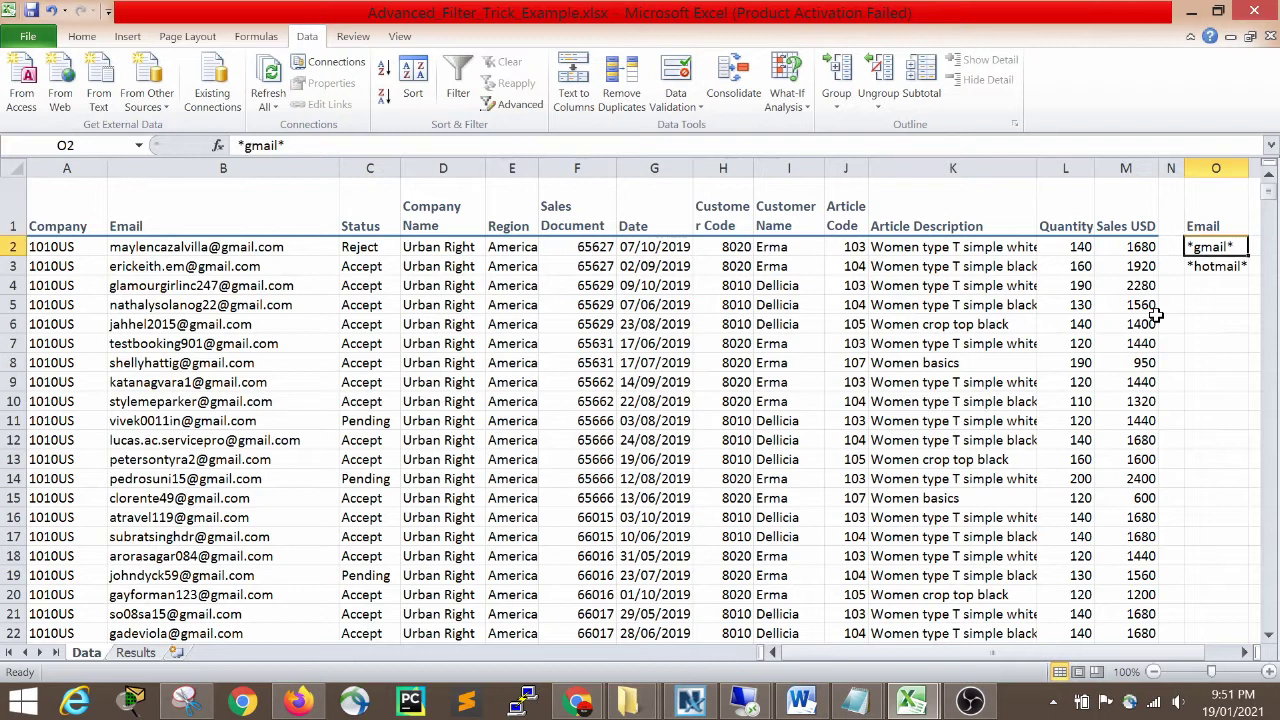
pyautogui.press('Up')
pyautogui.click(1210, 248)
pyautogui.click(1210, 265)
pyautogui.moveTo(189, 262); pyautogui.dragTo(210, 570)
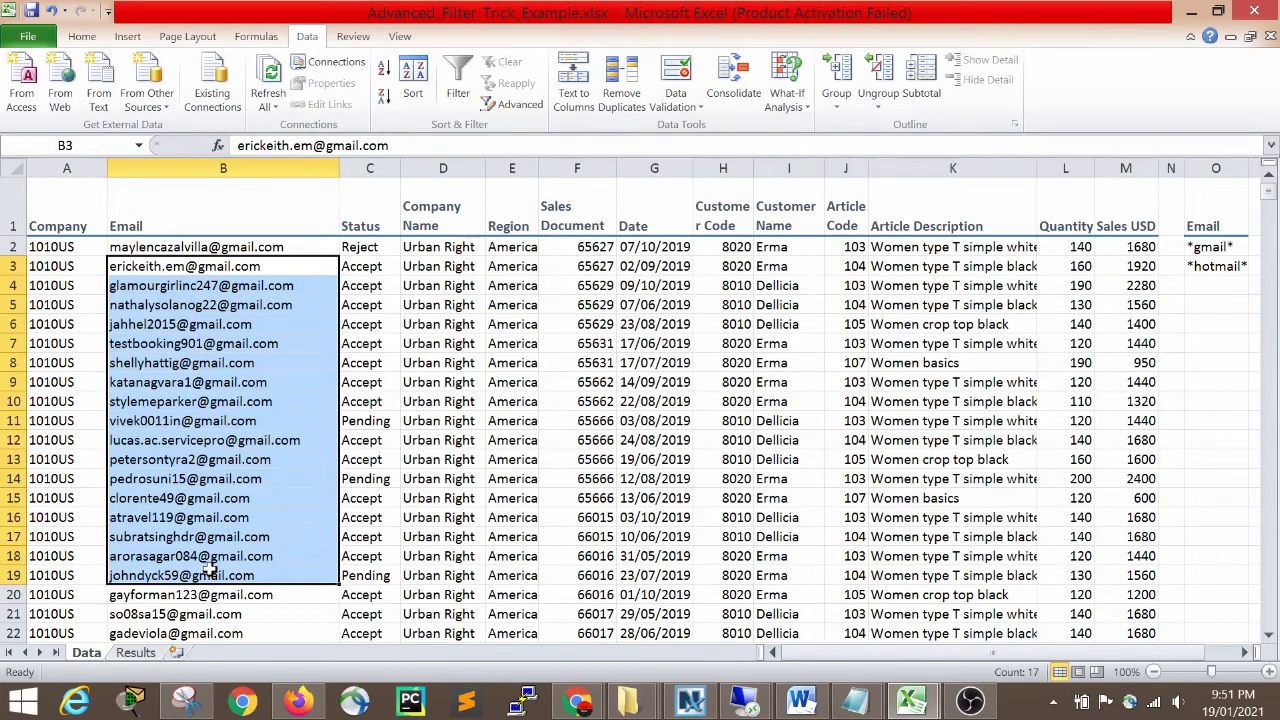
pyautogui.click(760, 406)
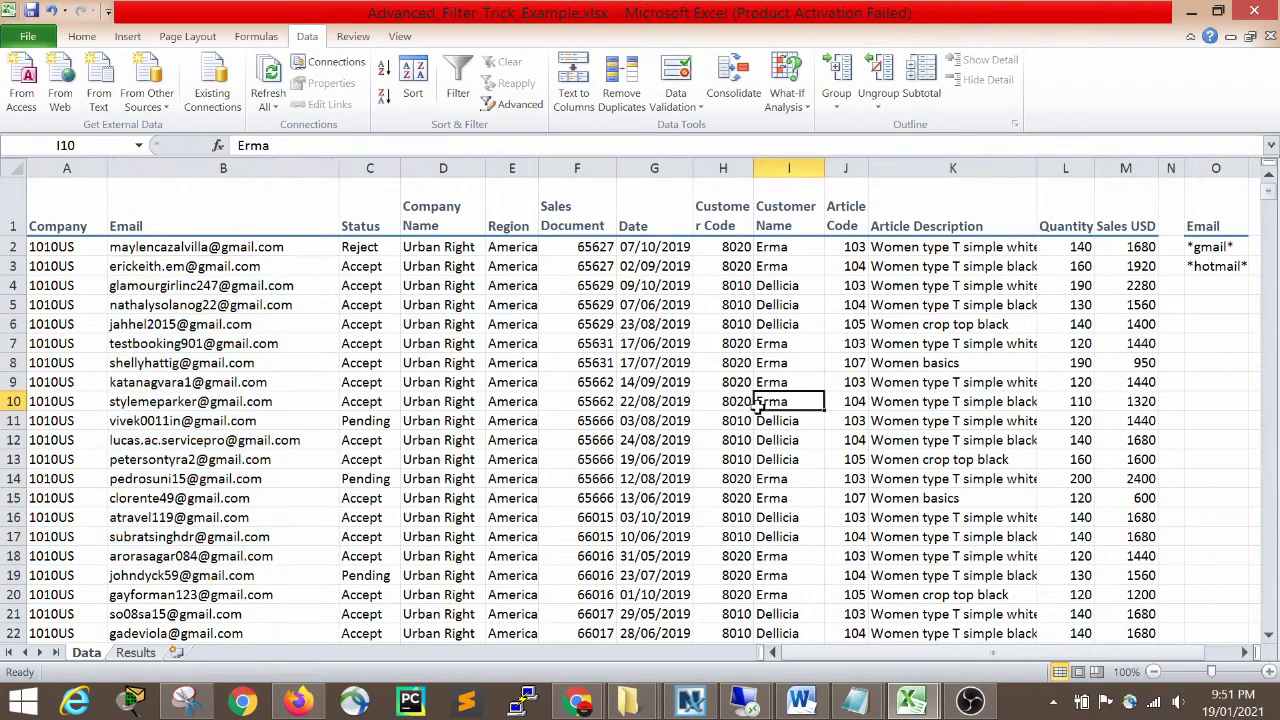
# Select the two criteria cells O2:O3 below the Email heading.
pyautogui.click(1195, 262)
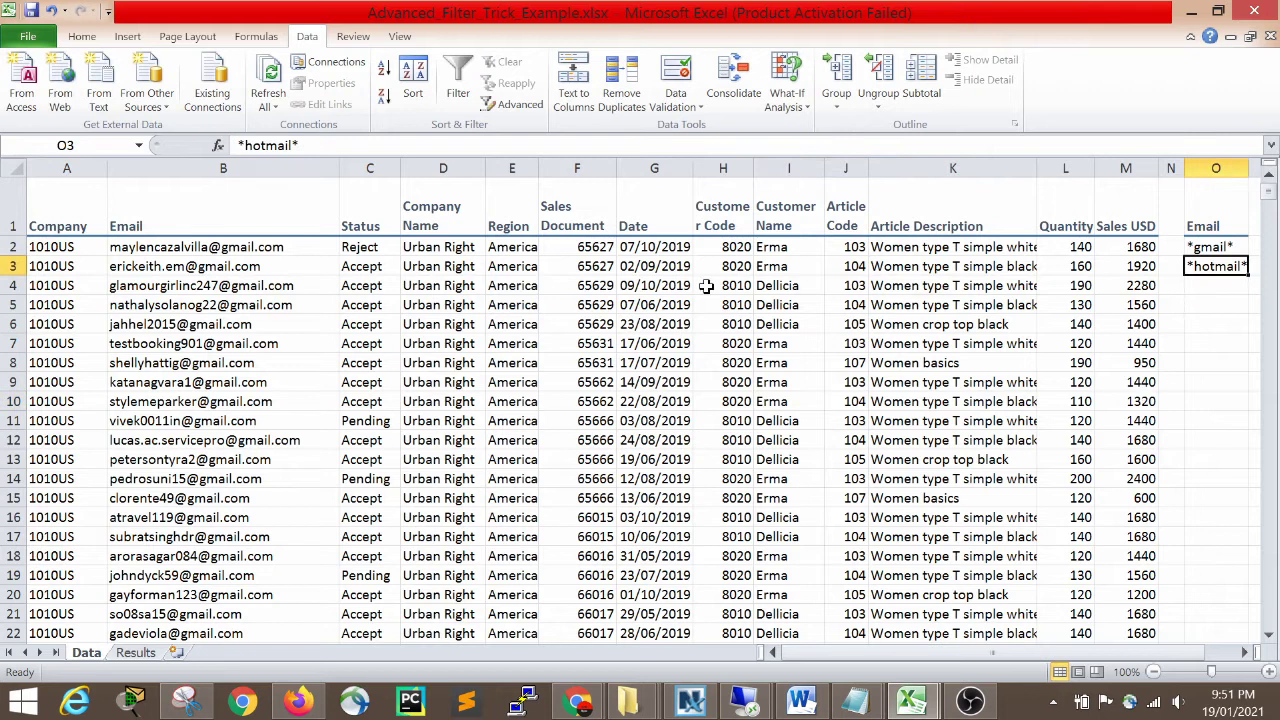
pyautogui.click(1215, 220)
pyautogui.press('Right')
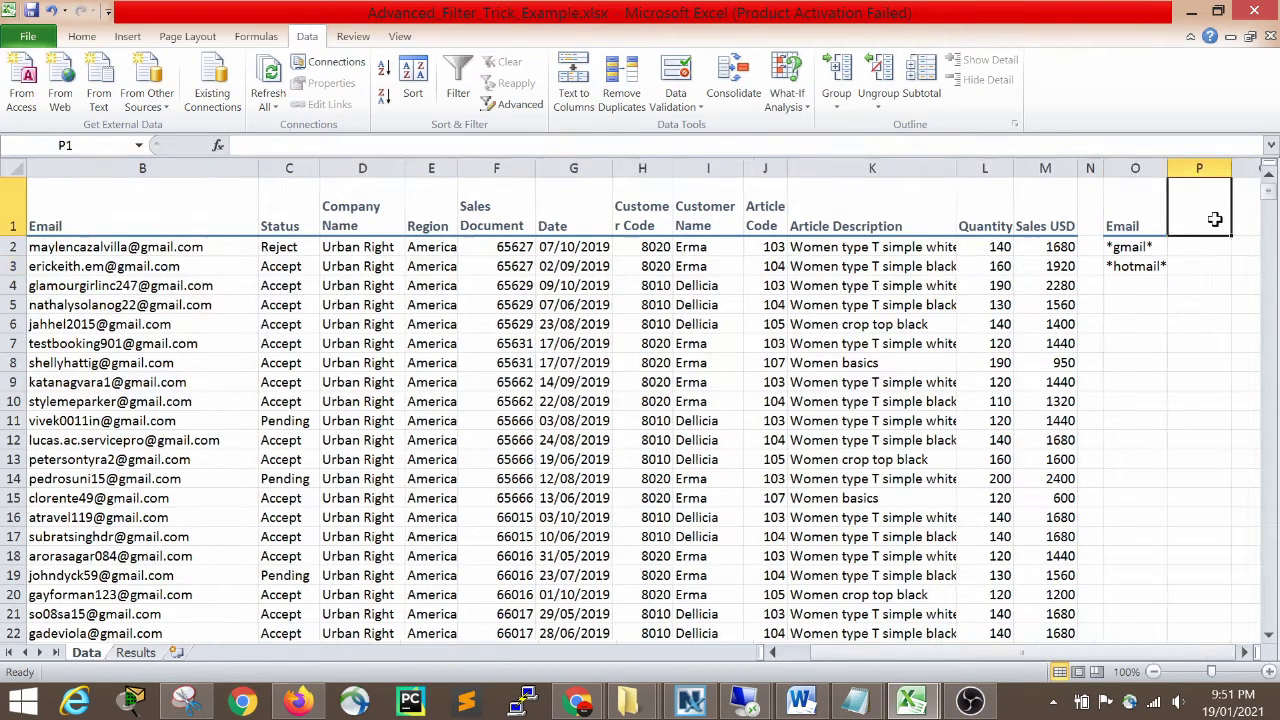
pyautogui.press('Right')
pyautogui.press('Left')
pyautogui.press('Left')
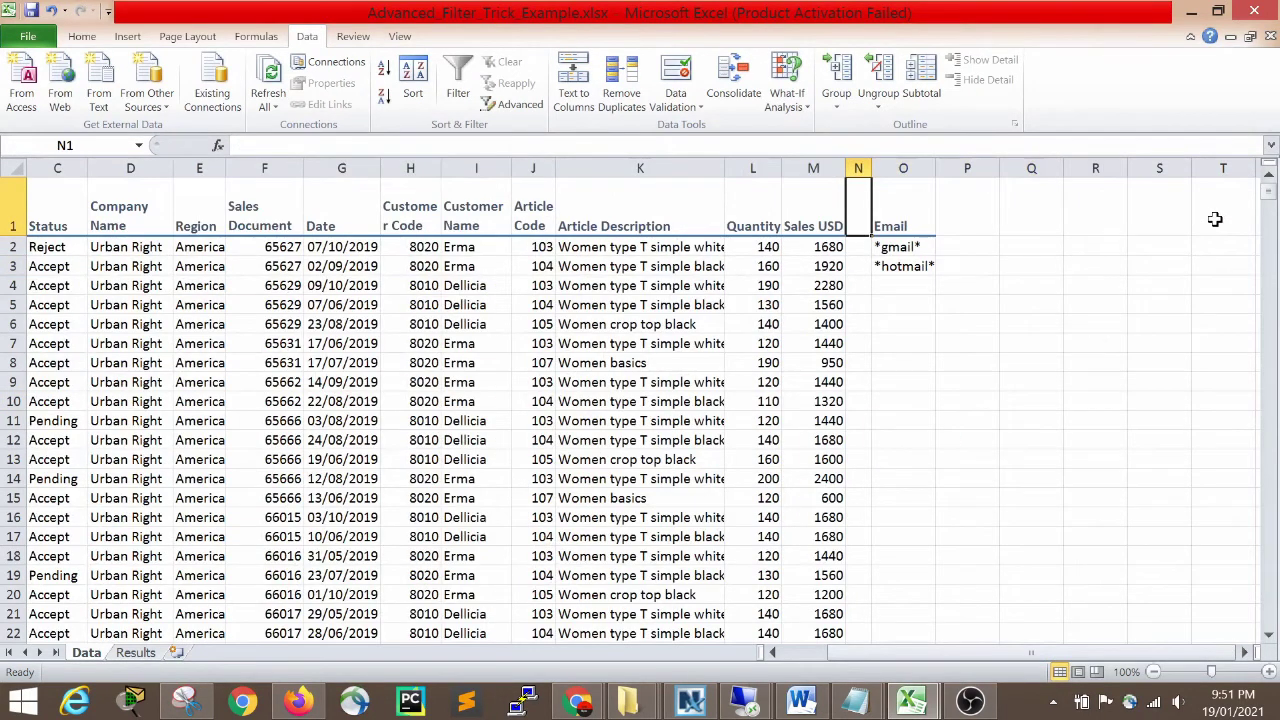
pyautogui.hotkey('ctrl', 'Home')
pyautogui.press('Right')
pyautogui.press('Right')
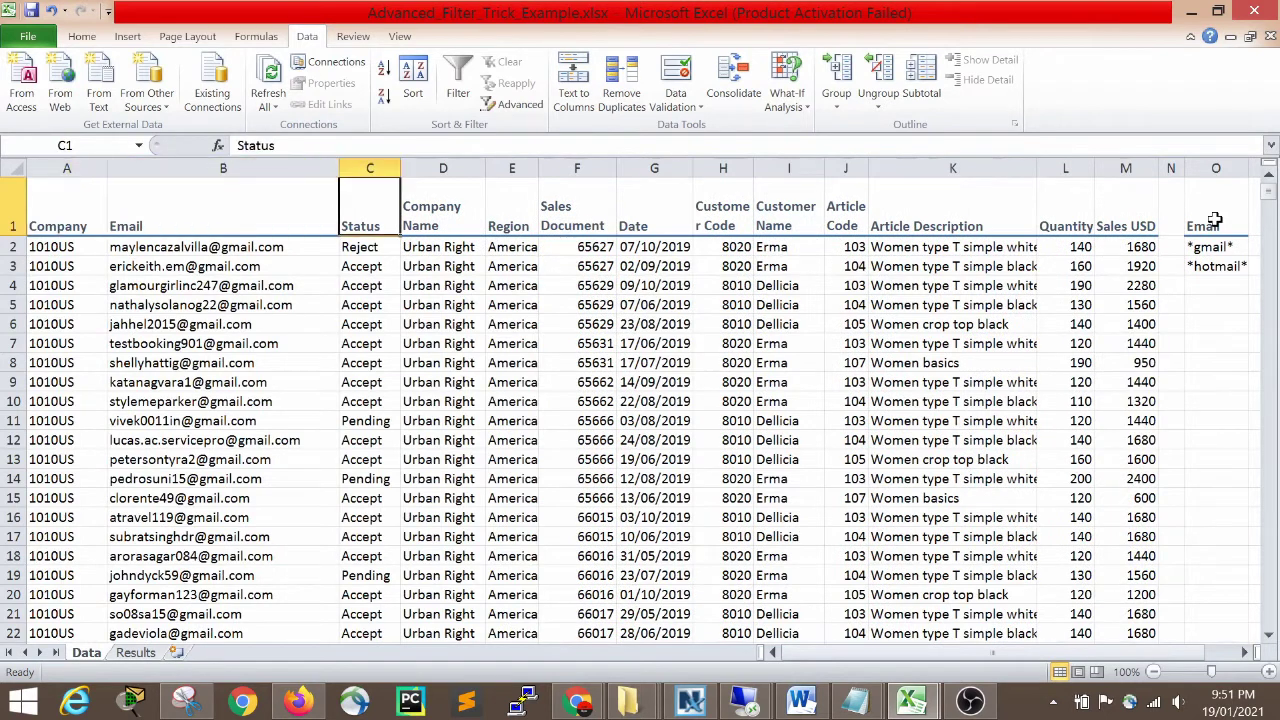
pyautogui.press('Right')
pyautogui.press('Right')
pyautogui.press('Right')
pyautogui.press('Right')
pyautogui.press('Right')
pyautogui.press('Right')
pyautogui.press('Right')
pyautogui.press('Right')
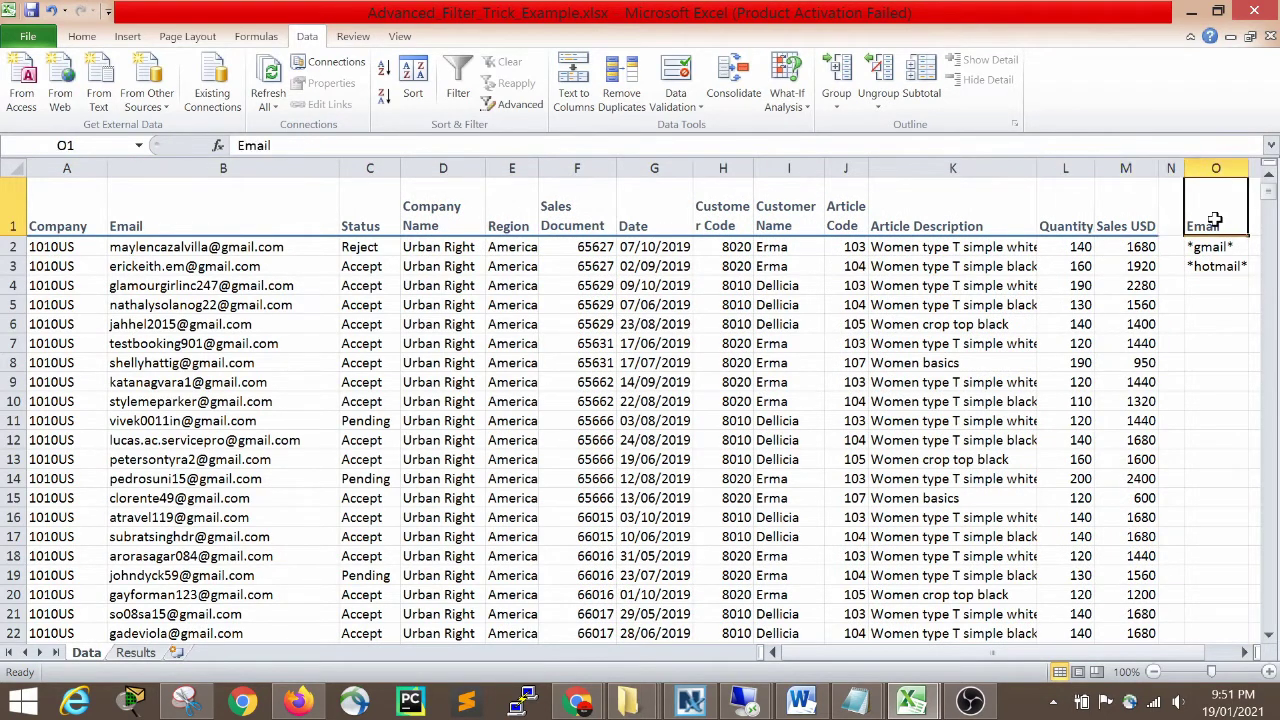
pyautogui.press('Down')
pyautogui.hotkey('shift', 'Down')
# Clear the old criteria and enter *gmail* in O2 as the only Email criterion.
pyautogui.press('Delete')
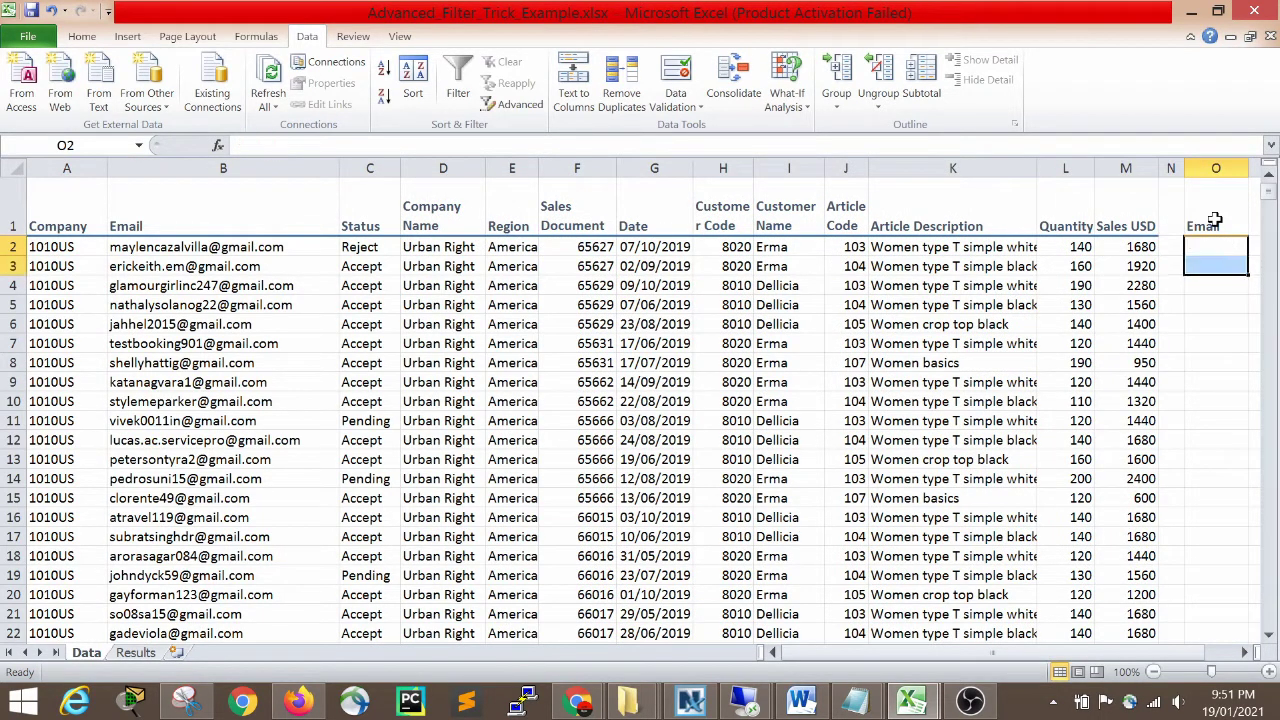
pyautogui.hotkey('shift', 'Up')
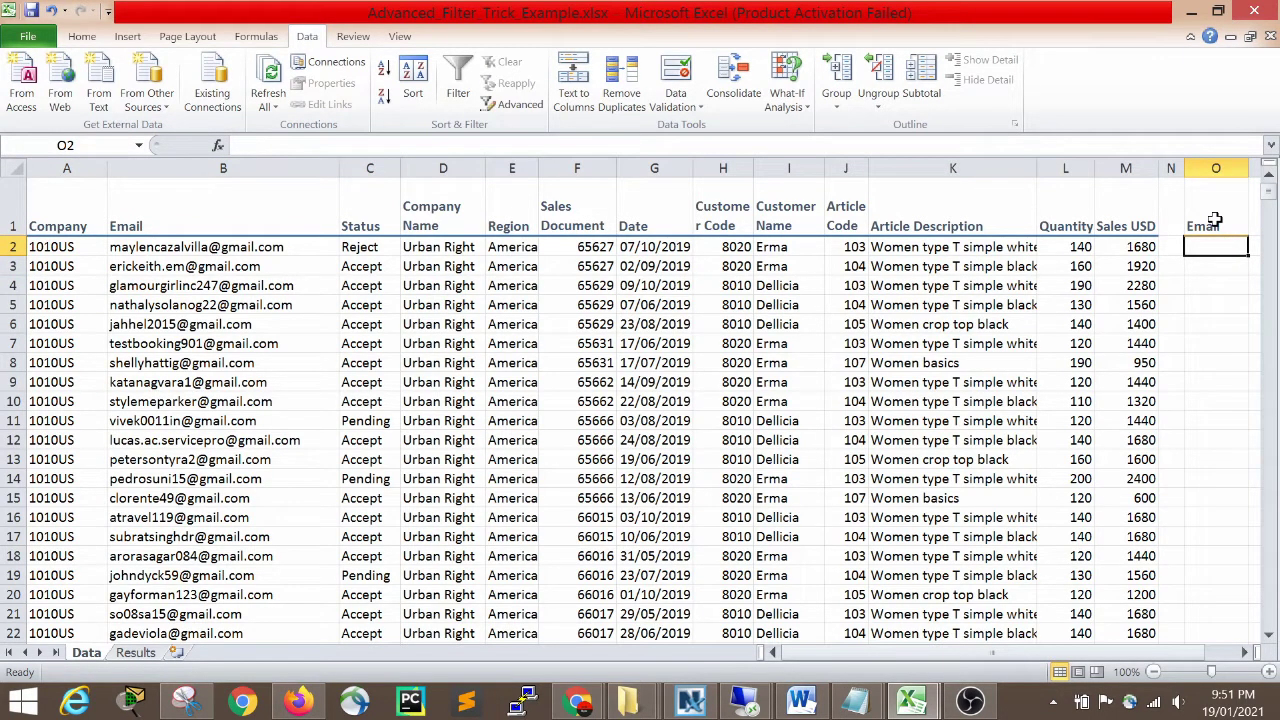
pyautogui.write('*gmail*')
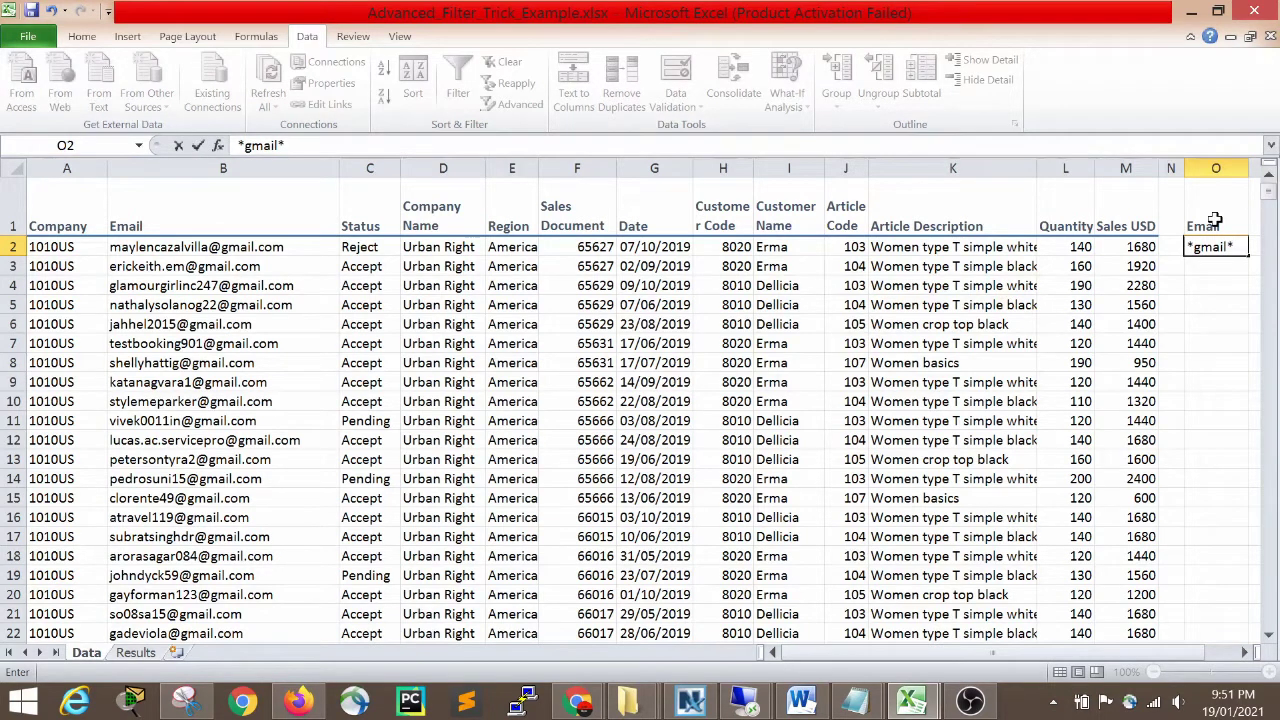
pyautogui.press('Return')
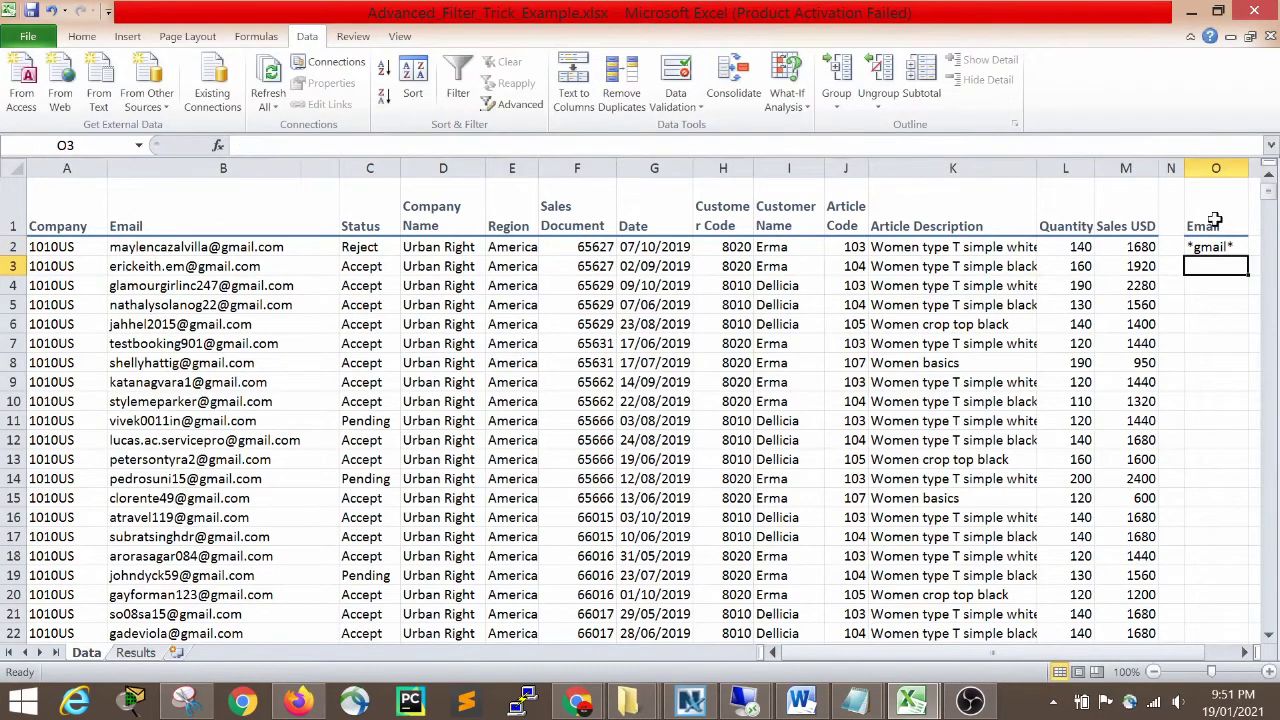
pyautogui.press('Up')
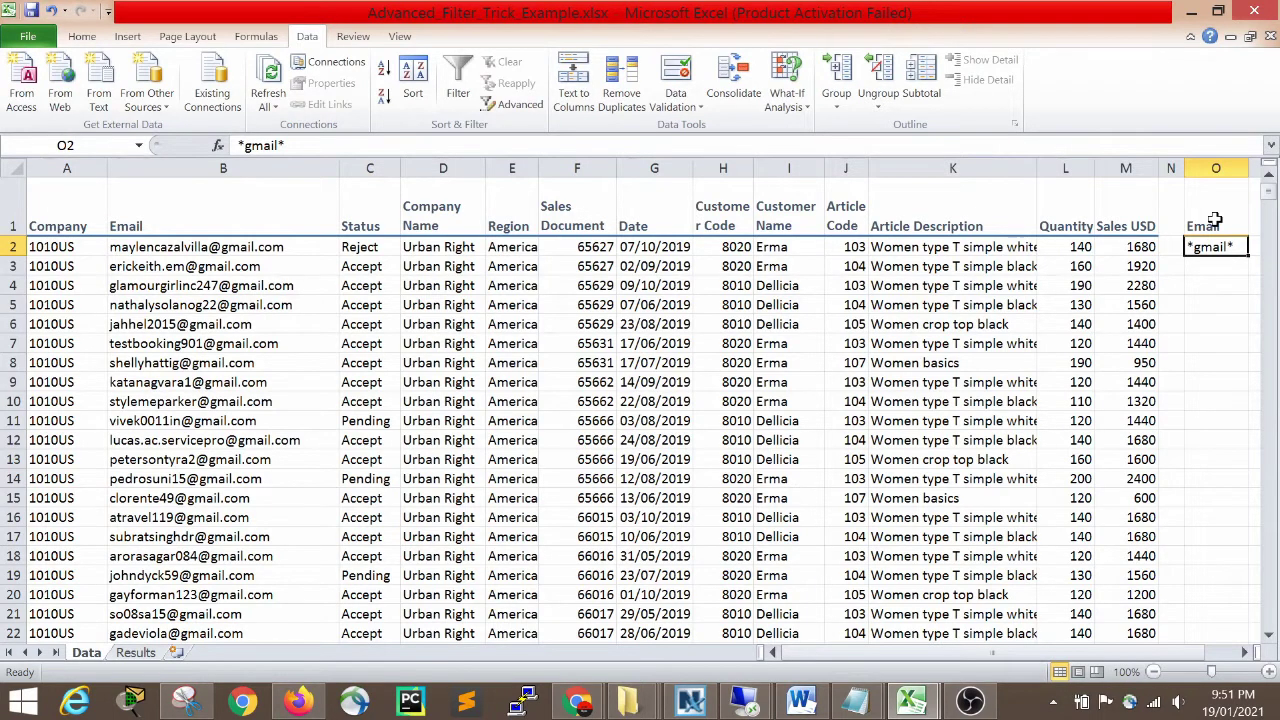
# Step through the first records' values to compare them with the *gmail* criterion.
pyautogui.press('Right')
pyautogui.press('Left')
pyautogui.press('Left')
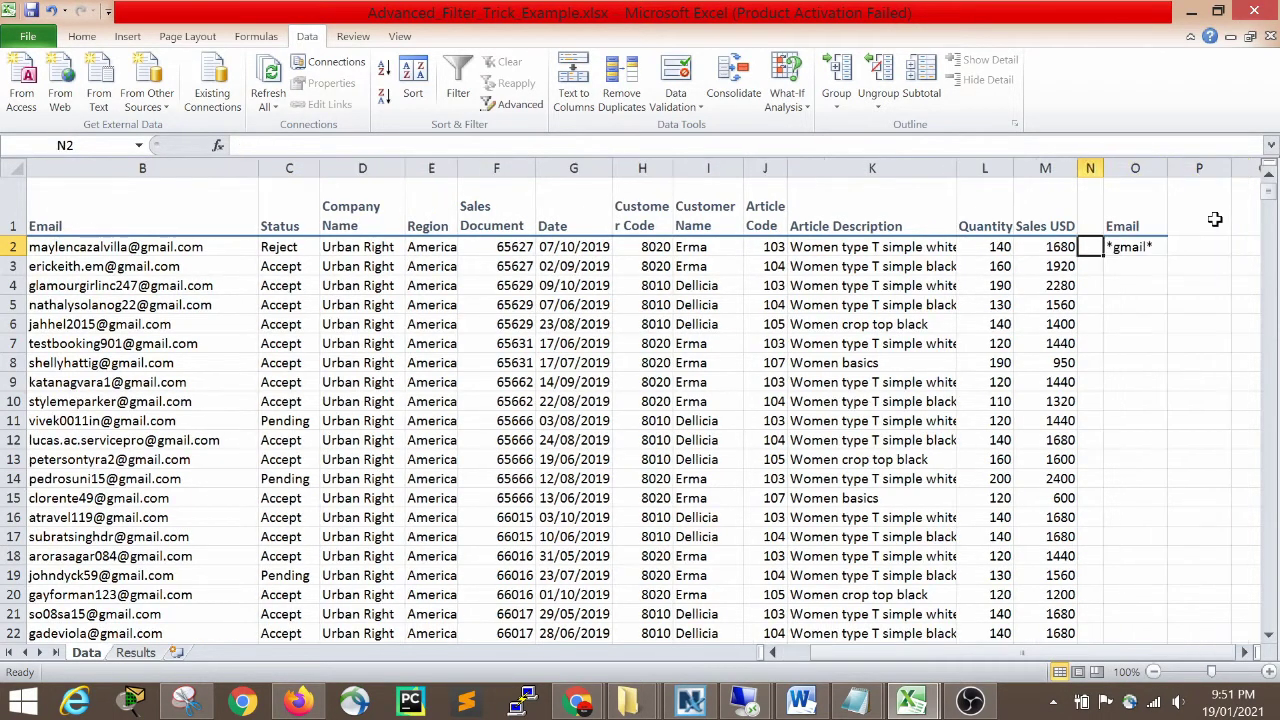
pyautogui.press('Left')
pyautogui.press('Left')
pyautogui.press('Left')
pyautogui.press('Left')
pyautogui.press('Left')
pyautogui.press('Right')
pyautogui.press('Right')
pyautogui.press('Right')
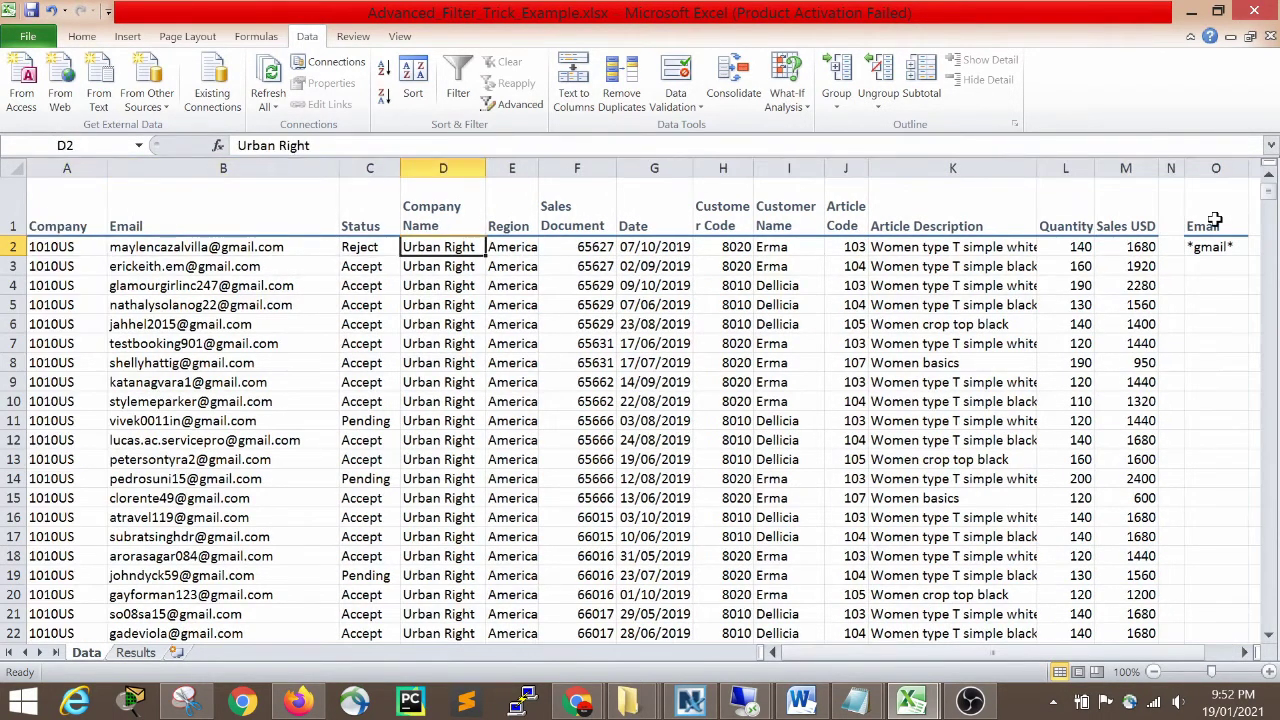
pyautogui.press('Right')
pyautogui.press('Right')
pyautogui.press('Right')
pyautogui.press('Right')
pyautogui.press('Right')
pyautogui.press('Right')
pyautogui.press('Right')
pyautogui.press('Right')
pyautogui.press('Right')
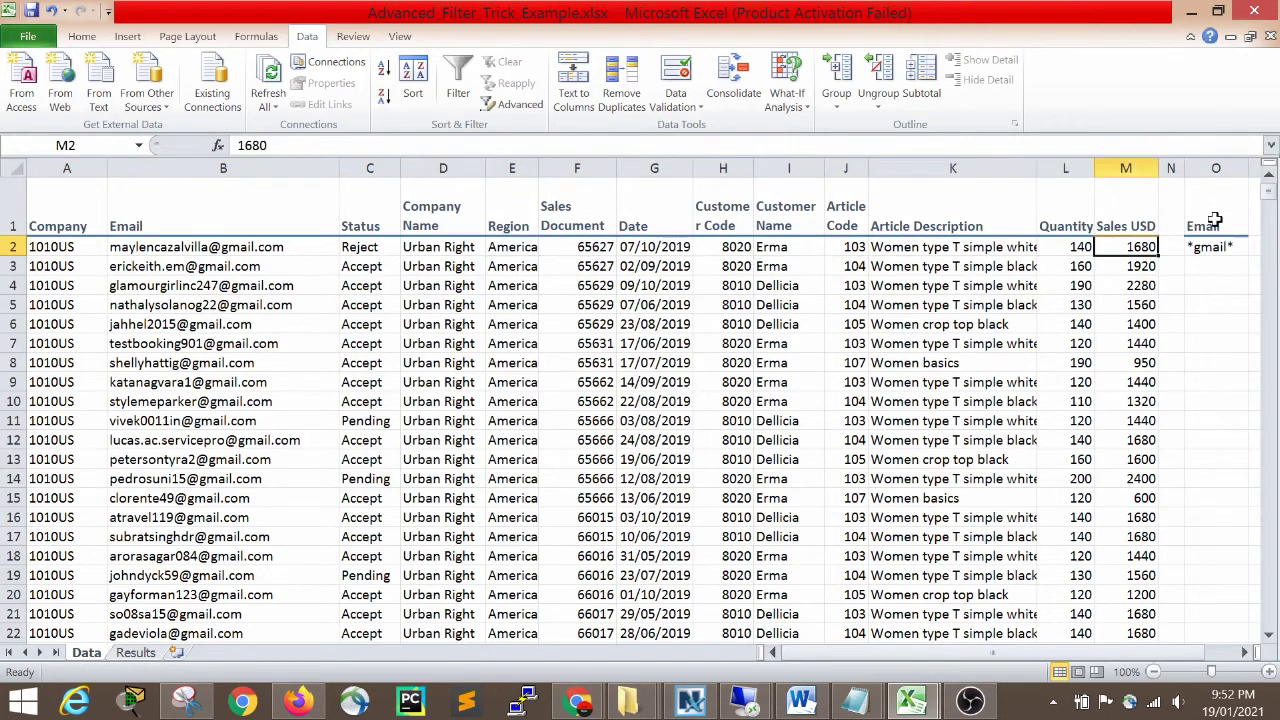
pyautogui.press('Right')
pyautogui.press('Right')
pyautogui.press('Right')
pyautogui.press('Up')
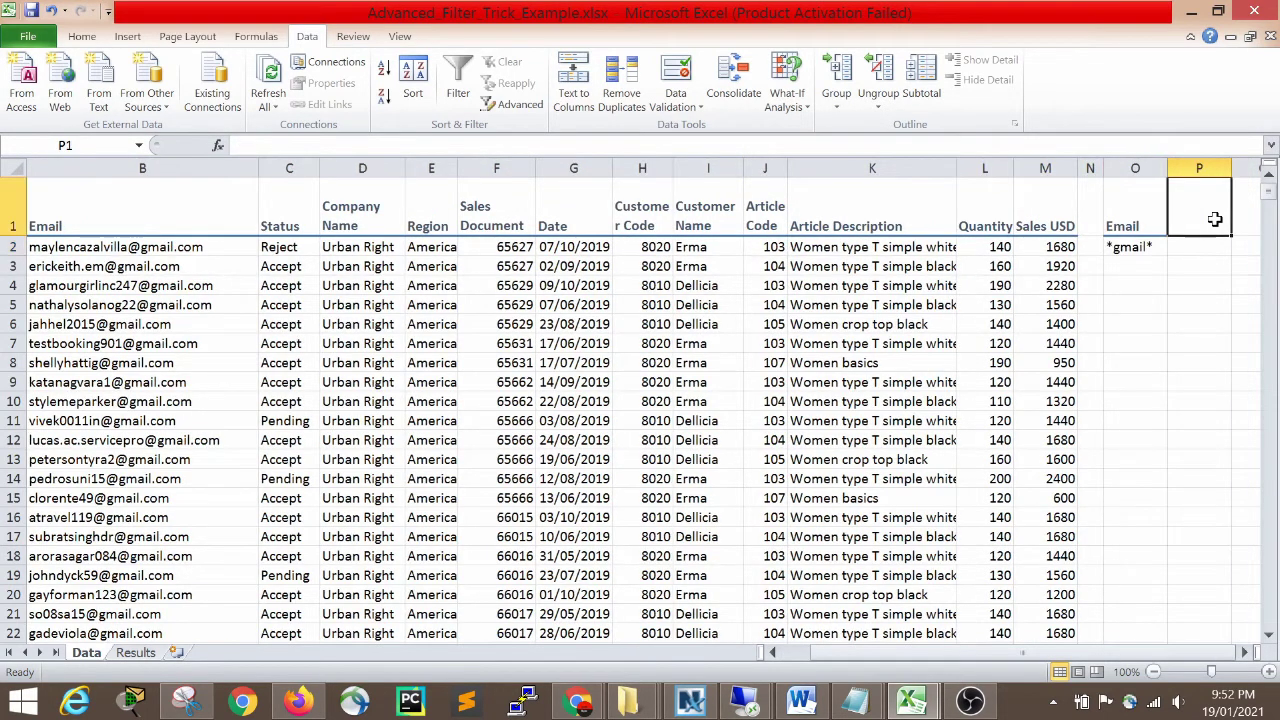
pyautogui.press('Left')
pyautogui.press('Down')
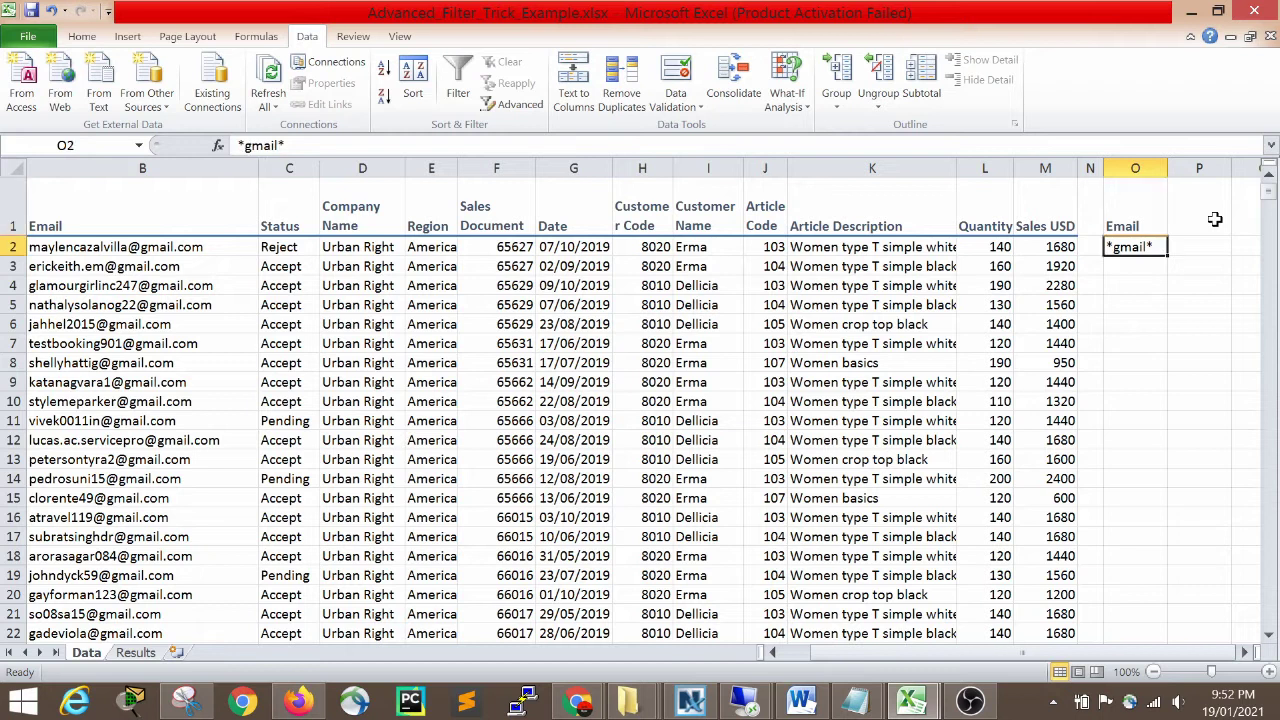
pyautogui.press('Left')
pyautogui.press('Left')
pyautogui.press('Home')
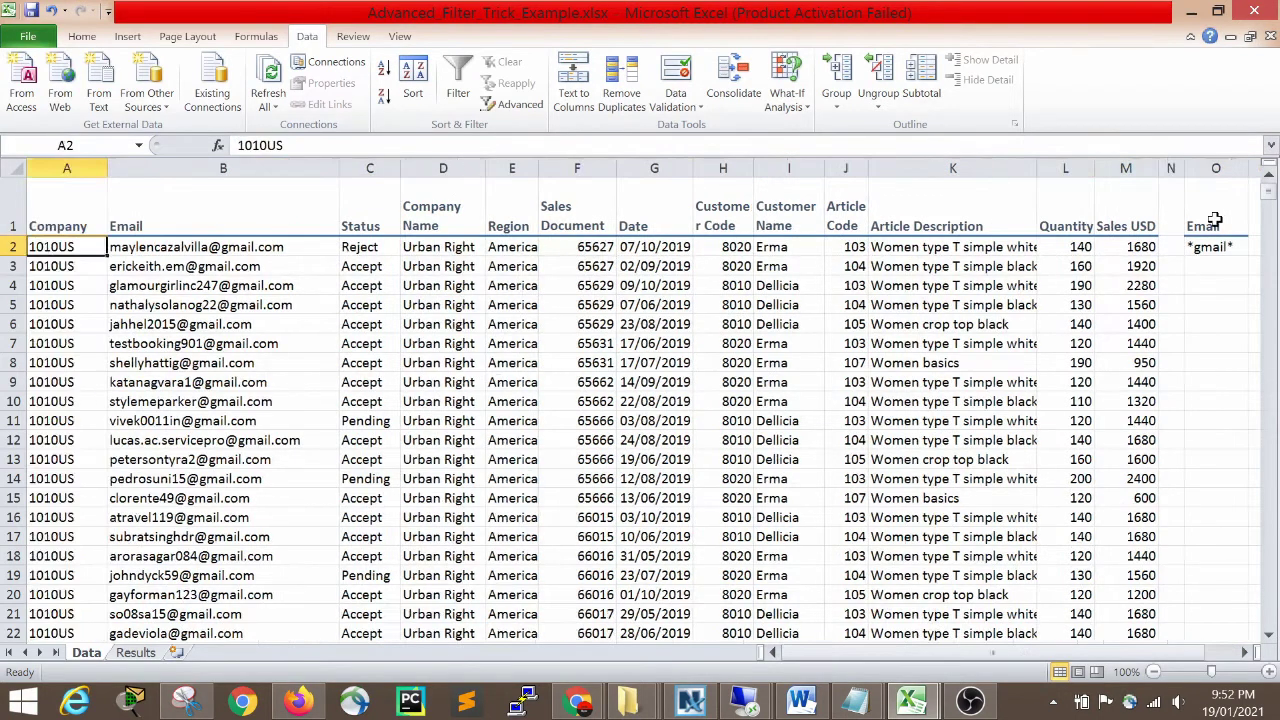
pyautogui.press('Right')
pyautogui.press('Right')
pyautogui.press('Right')
pyautogui.press('Down')
pyautogui.press('Left')
pyautogui.press('Left')
pyautogui.press('Left')
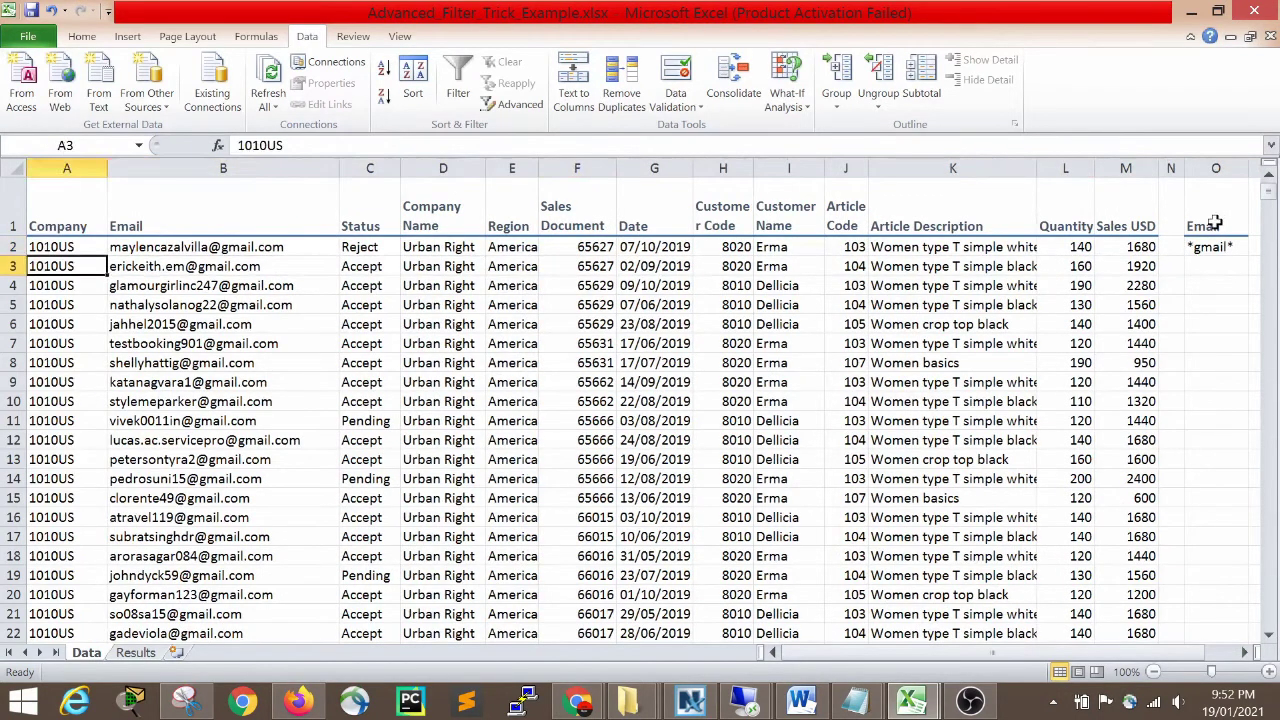
# Highlight sample email addresses, then copy the Status header from C1.
pyautogui.moveTo(212, 343); pyautogui.dragTo(234, 616)
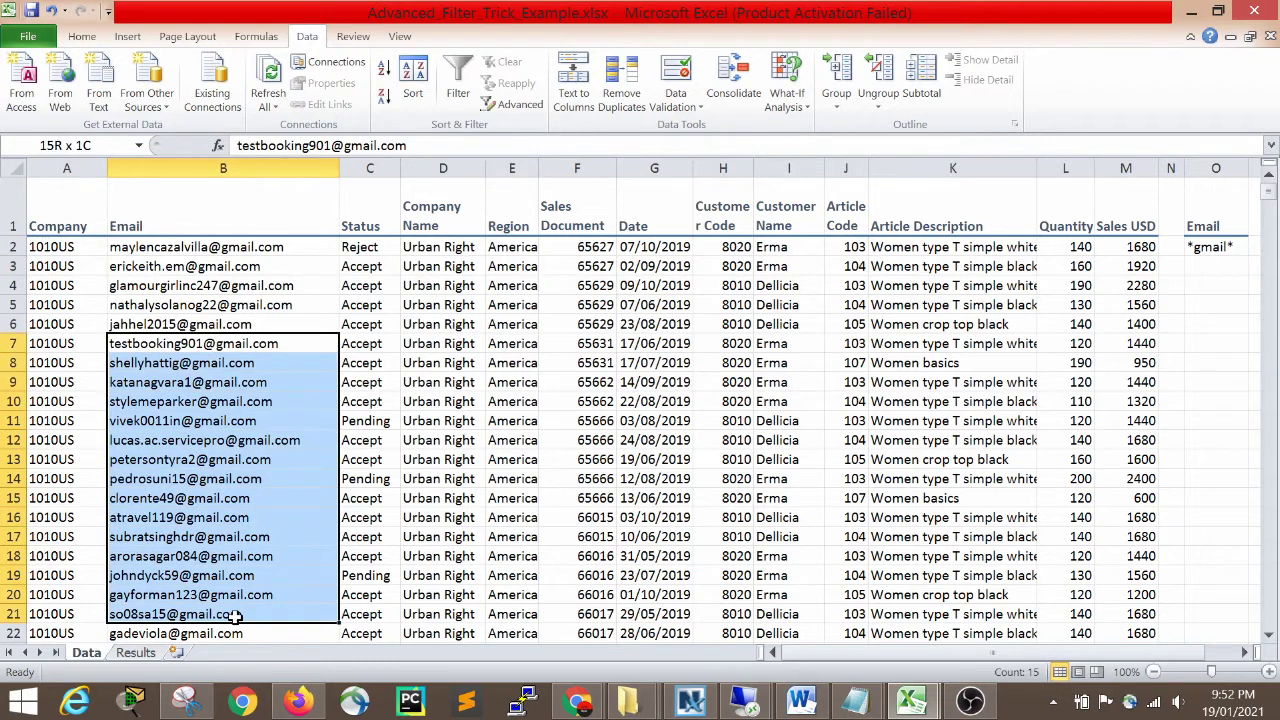
pyautogui.click(310, 410)
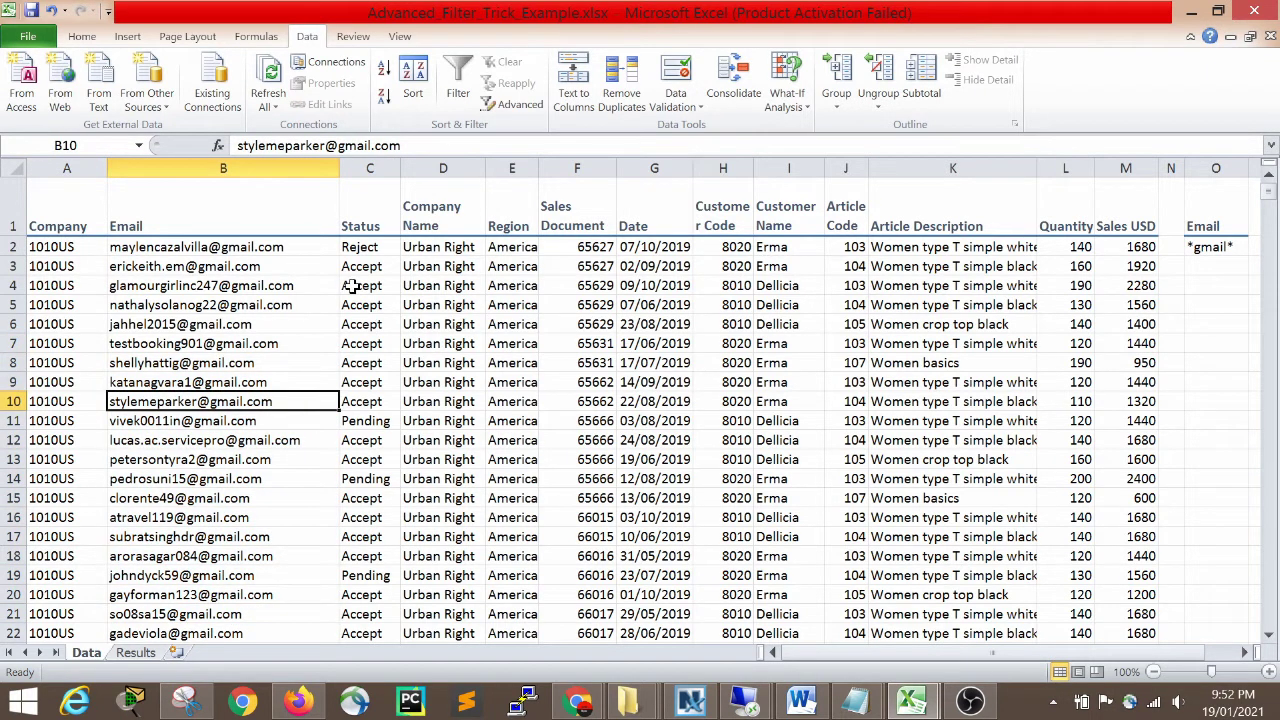
pyautogui.click(358, 220)
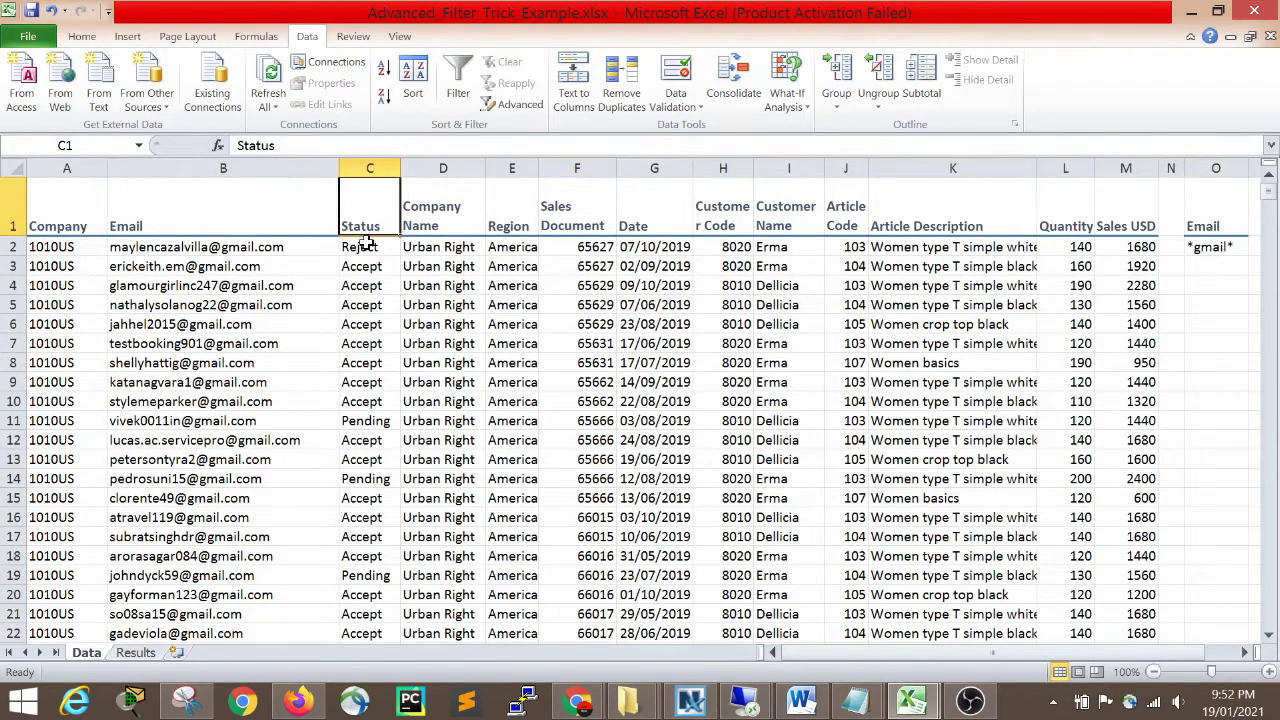
pyautogui.hotkey('ctrl', 'c')
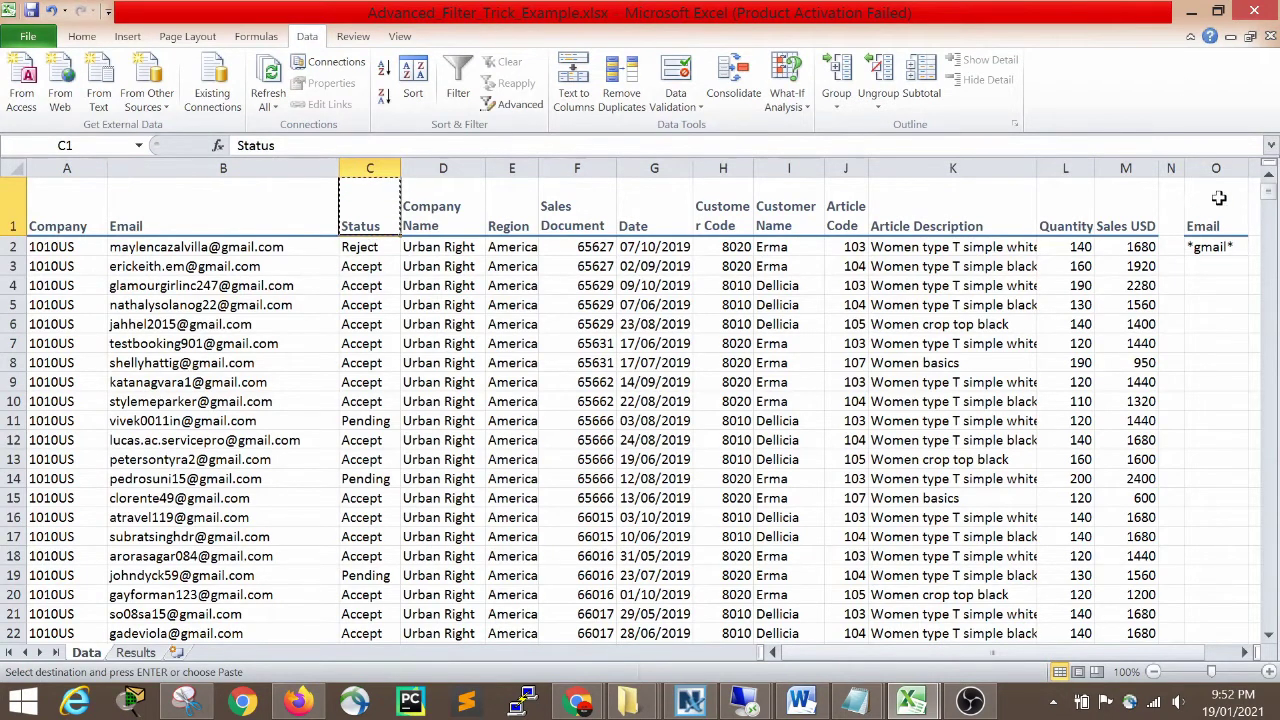
# Paste Status into P1 beside Email and enter Pending beneath it in P2.
pyautogui.click(1220, 199)
pyautogui.press('Right')
pyautogui.hotkey('ctrl', 'v')
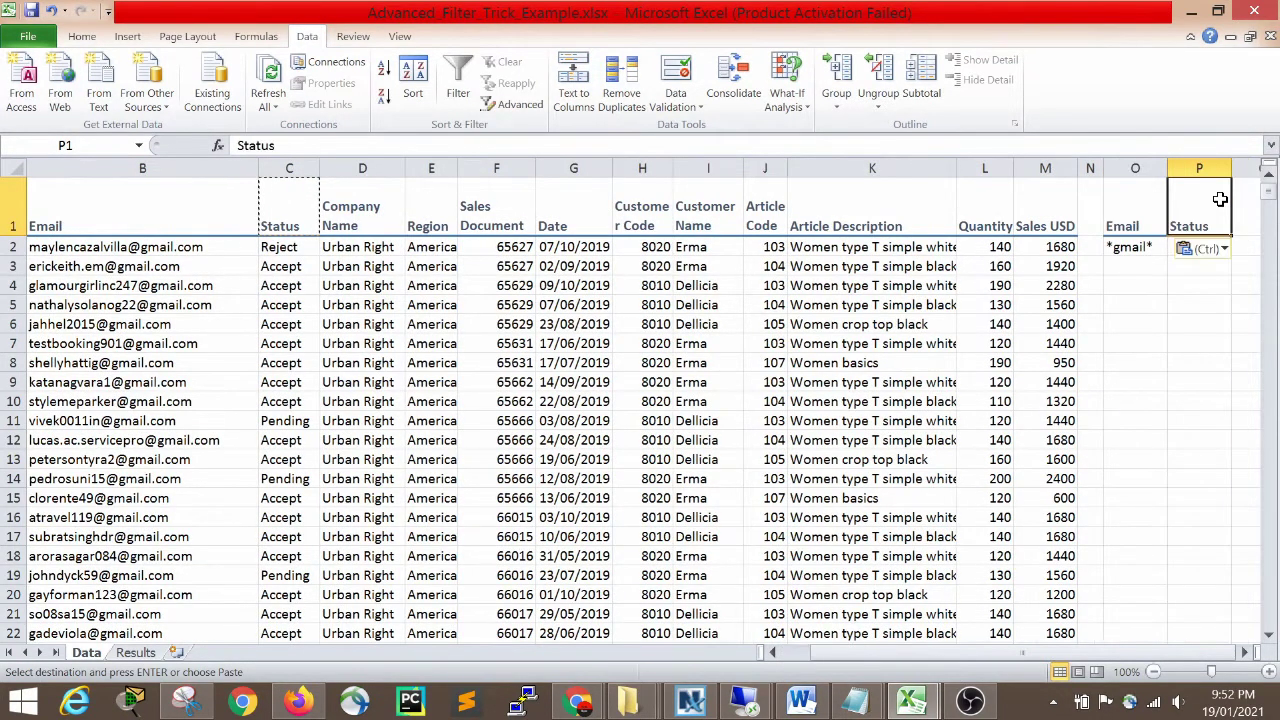
pyautogui.press('Down')
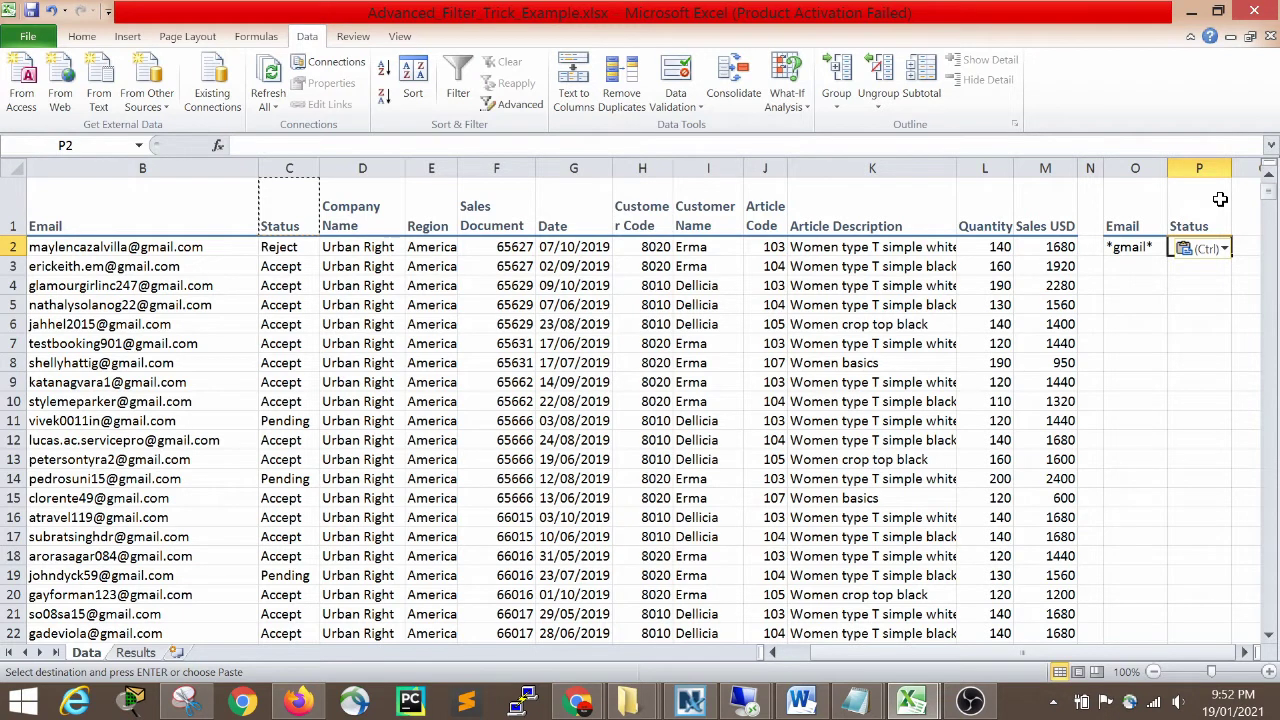
pyautogui.write('Pend')
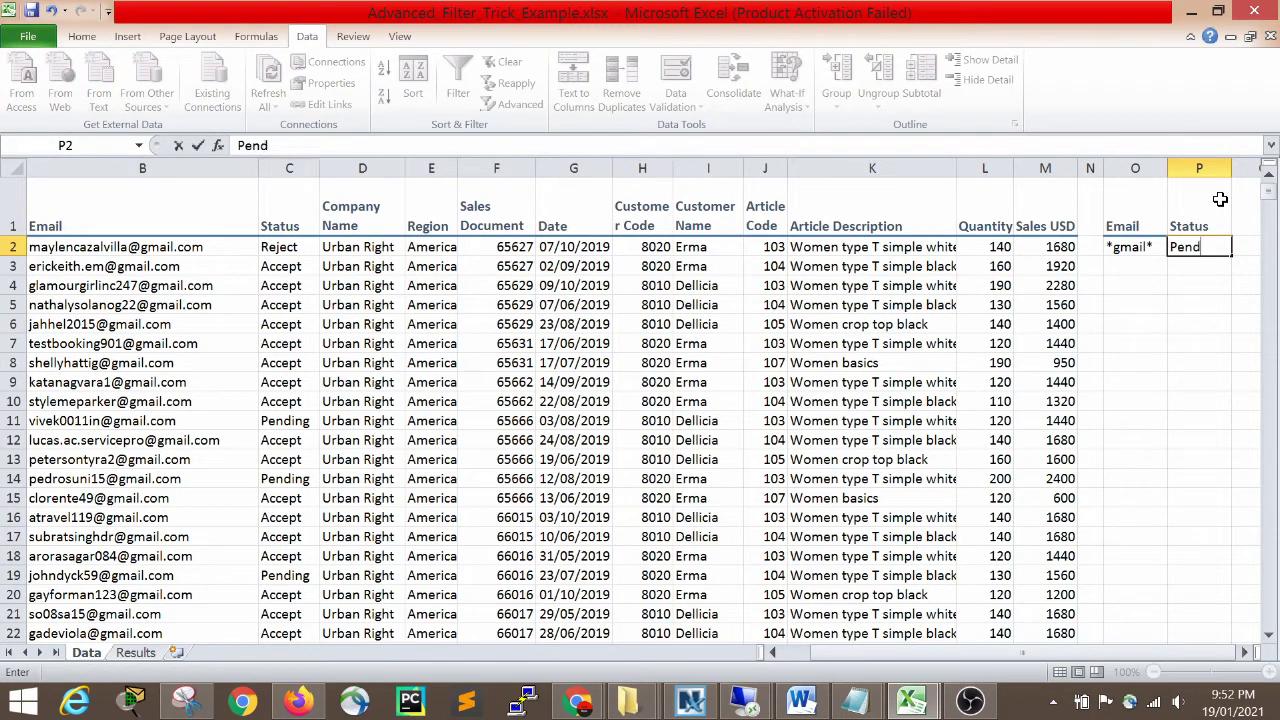
pyautogui.write('ing')
pyautogui.press('Left')
# Check the Pending criterion sits in the same row as *gmail*.
pyautogui.press('Up')
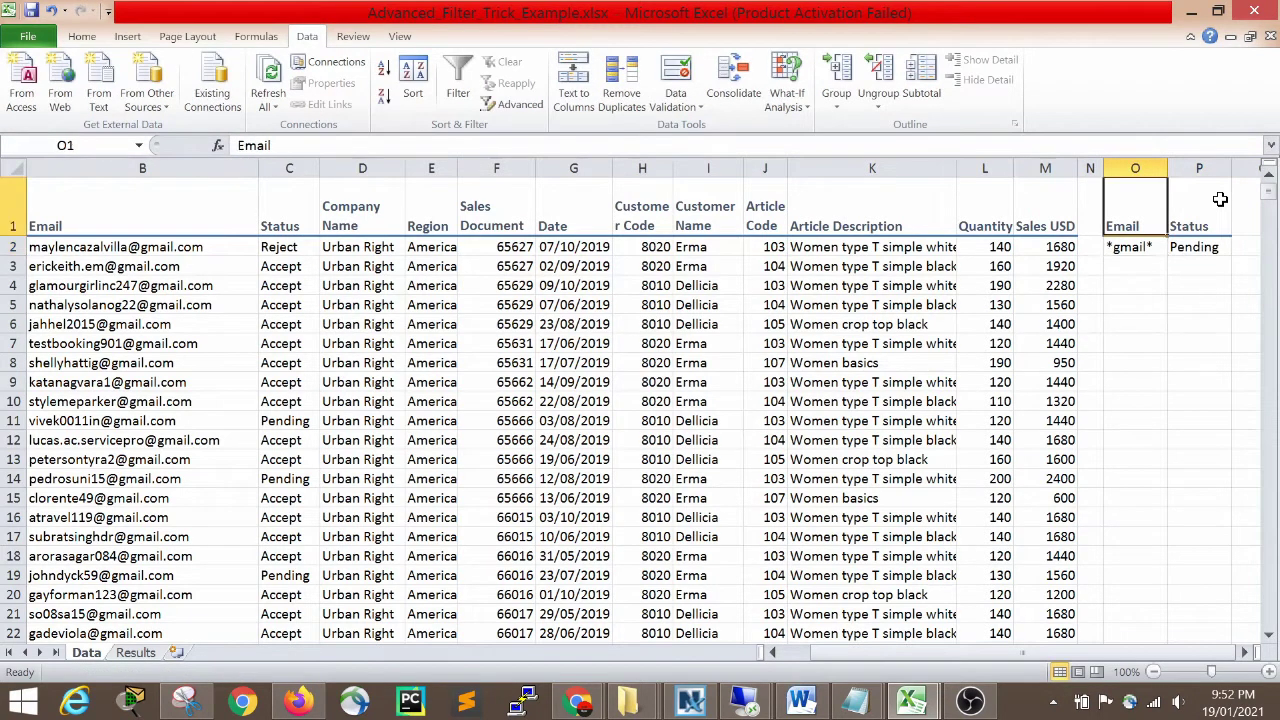
pyautogui.press('Right')
pyautogui.press('Down')
pyautogui.press('Left')
pyautogui.press('Up')
pyautogui.press('Down')
pyautogui.press('Up')
pyautogui.press('Down')
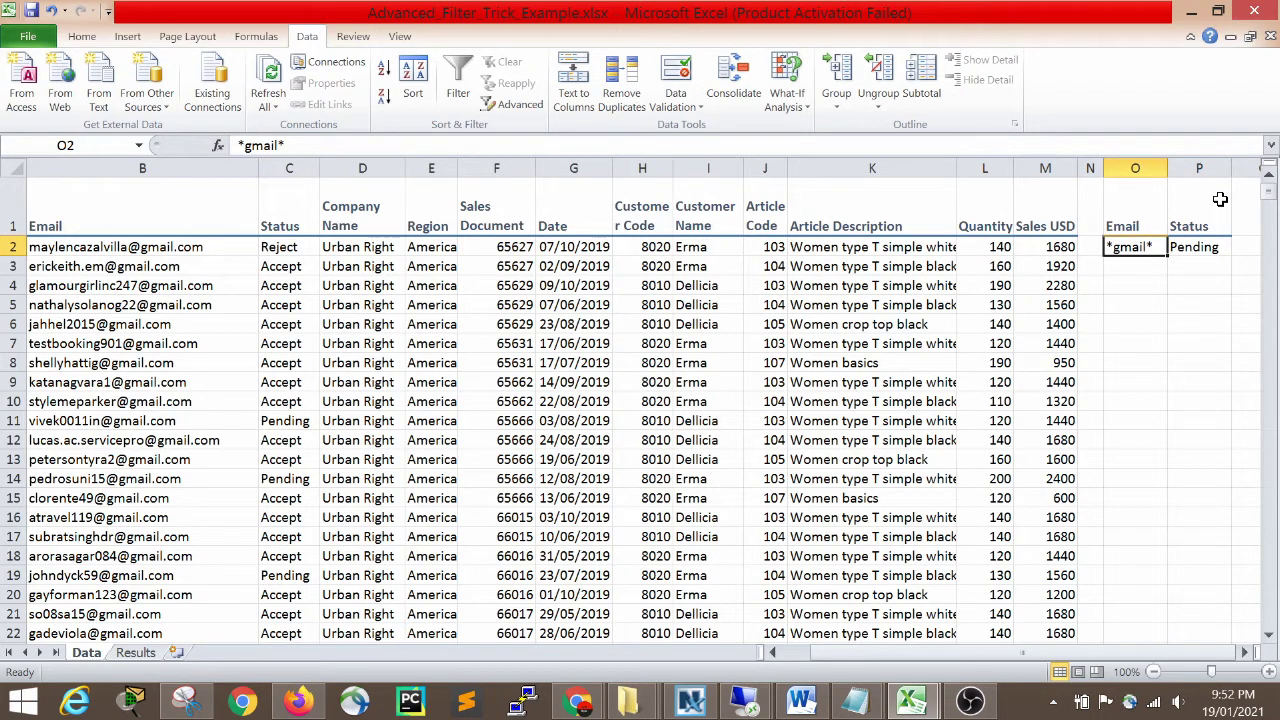
pyautogui.press('Right')
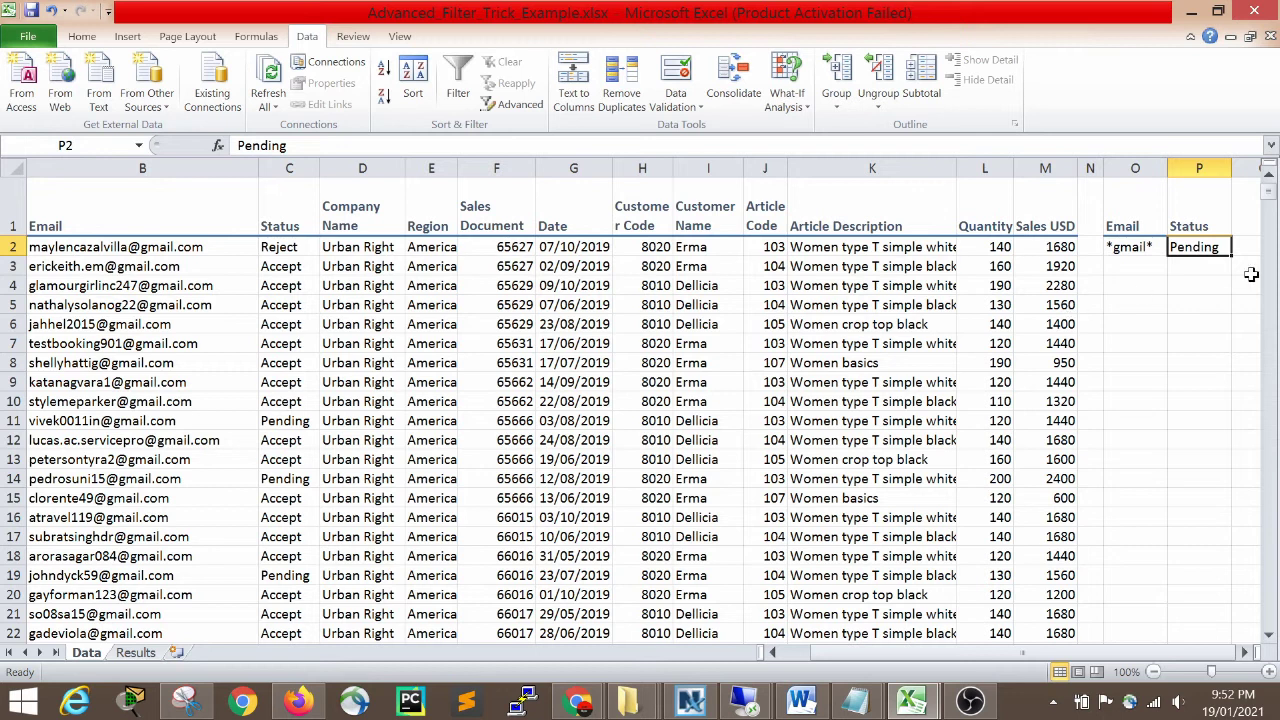
# Copy the Region header and paste it into Q1 next to Status.
pyautogui.click(1128, 248)
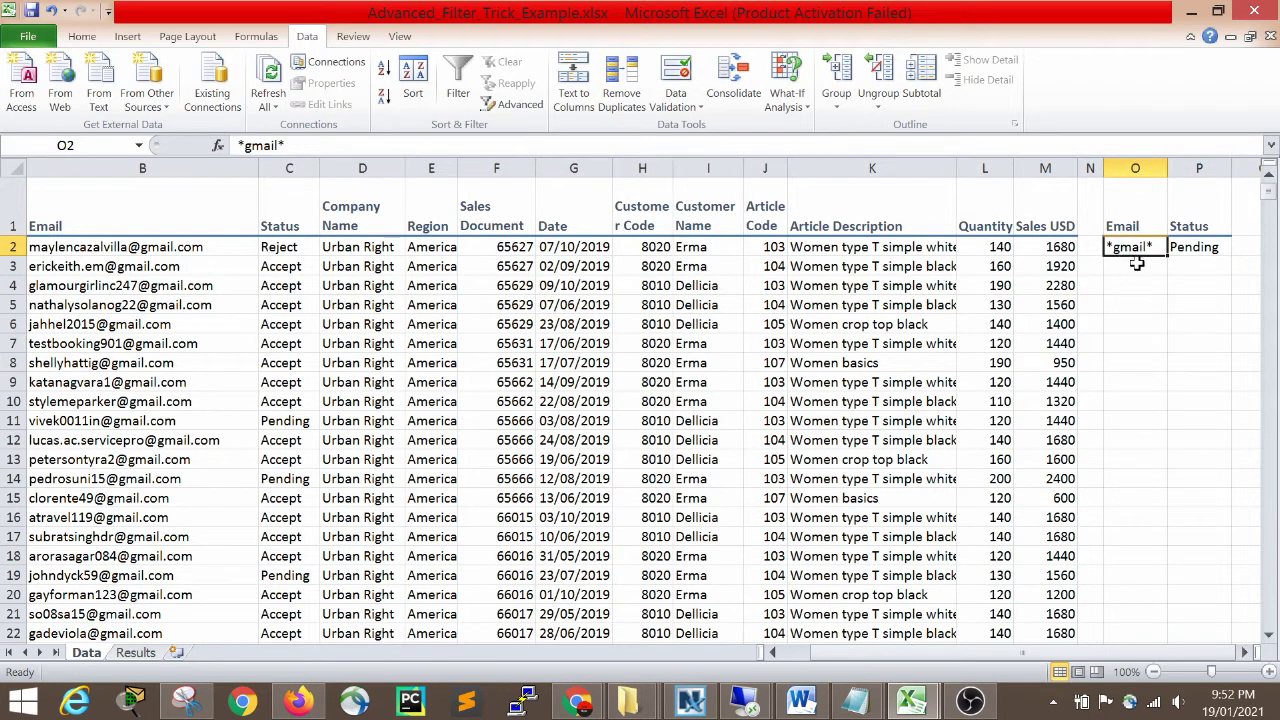
pyautogui.click(437, 226)
pyautogui.hotkey('ctrl', 'c')
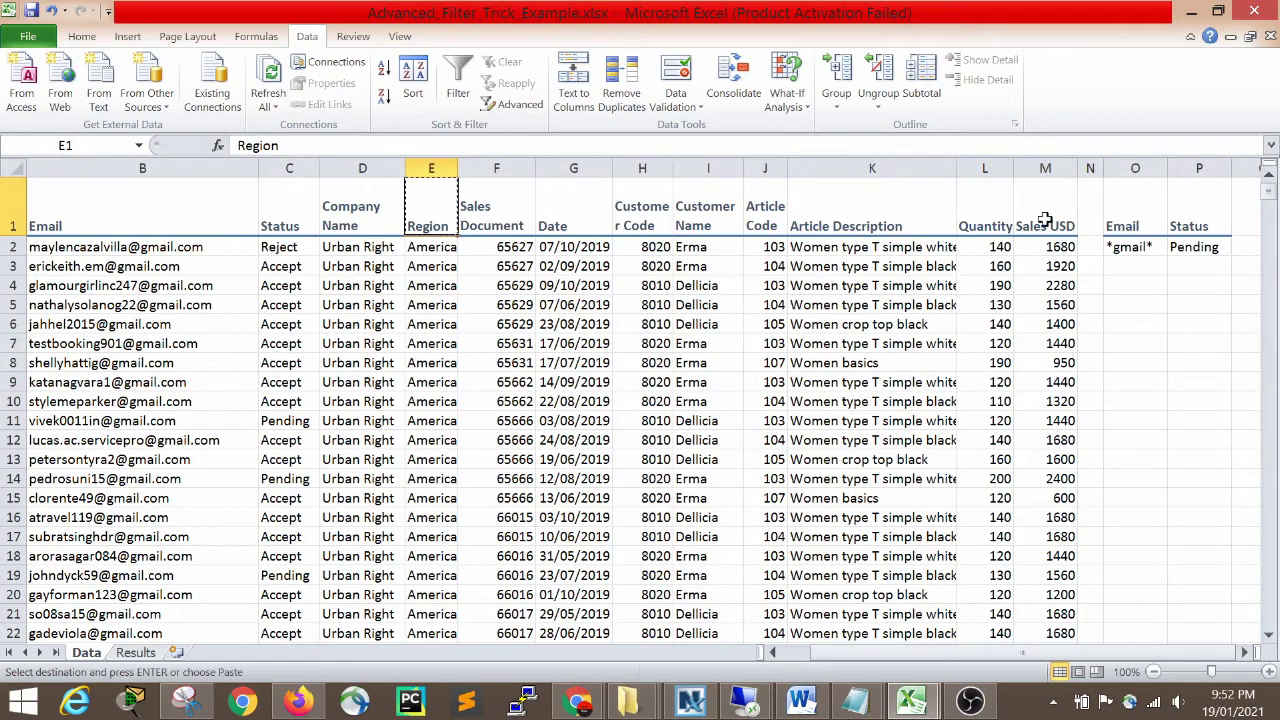
pyautogui.click(1228, 215)
pyautogui.click(1234, 216)
pyautogui.hotkey('ctrl', 'v')
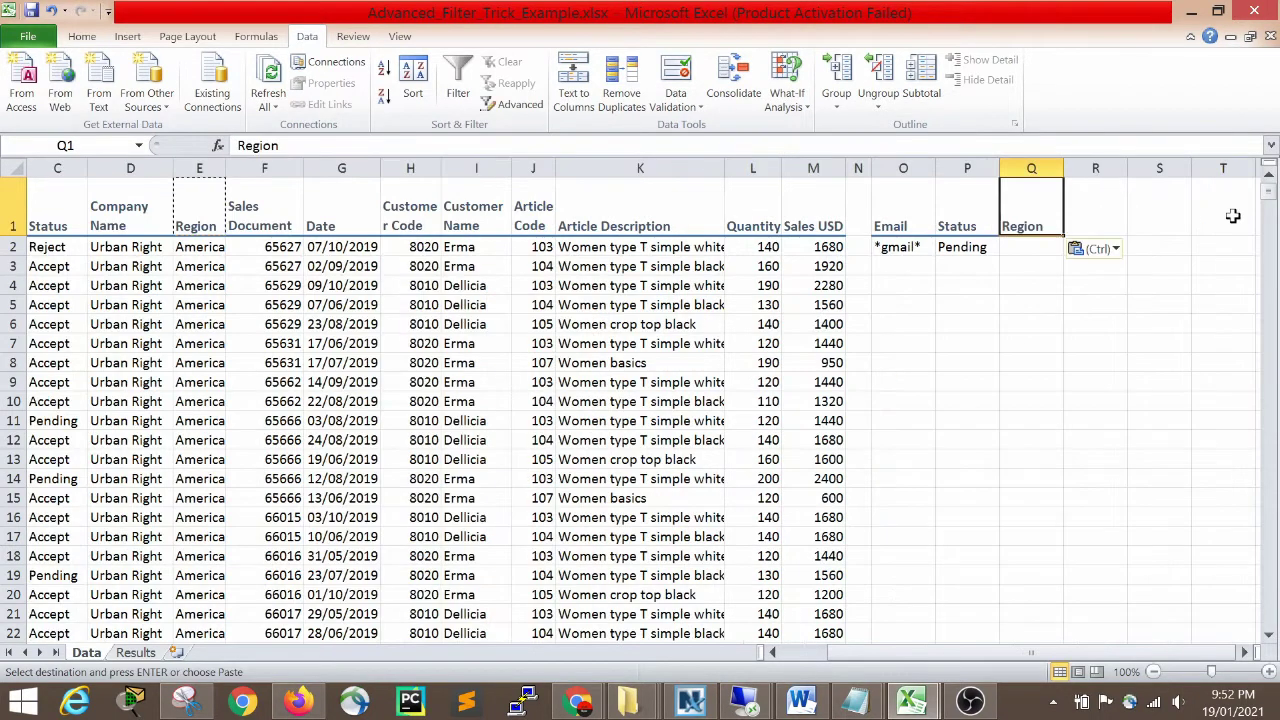
# Copy America from E2 and paste it under the Region criterion in Q2.
pyautogui.click(1025, 424)
pyautogui.click(1022, 250)
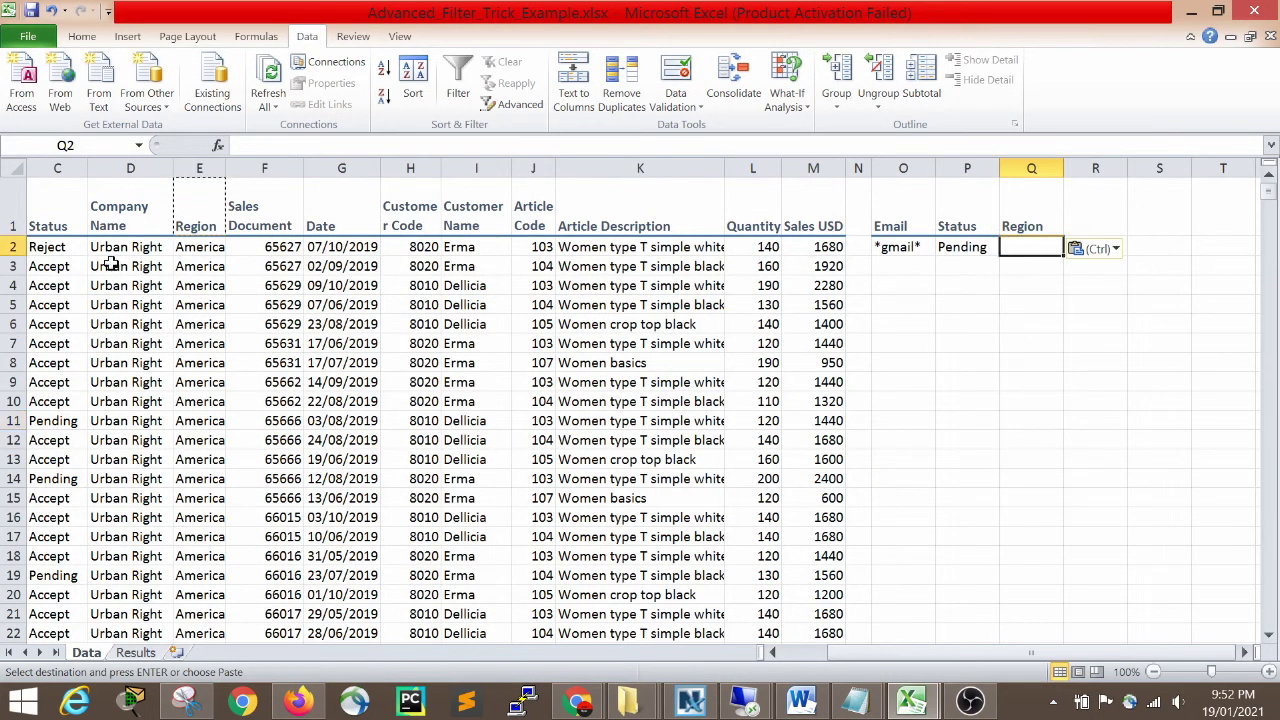
pyautogui.click(170, 254)
pyautogui.hotkey('ctrl', 'c')
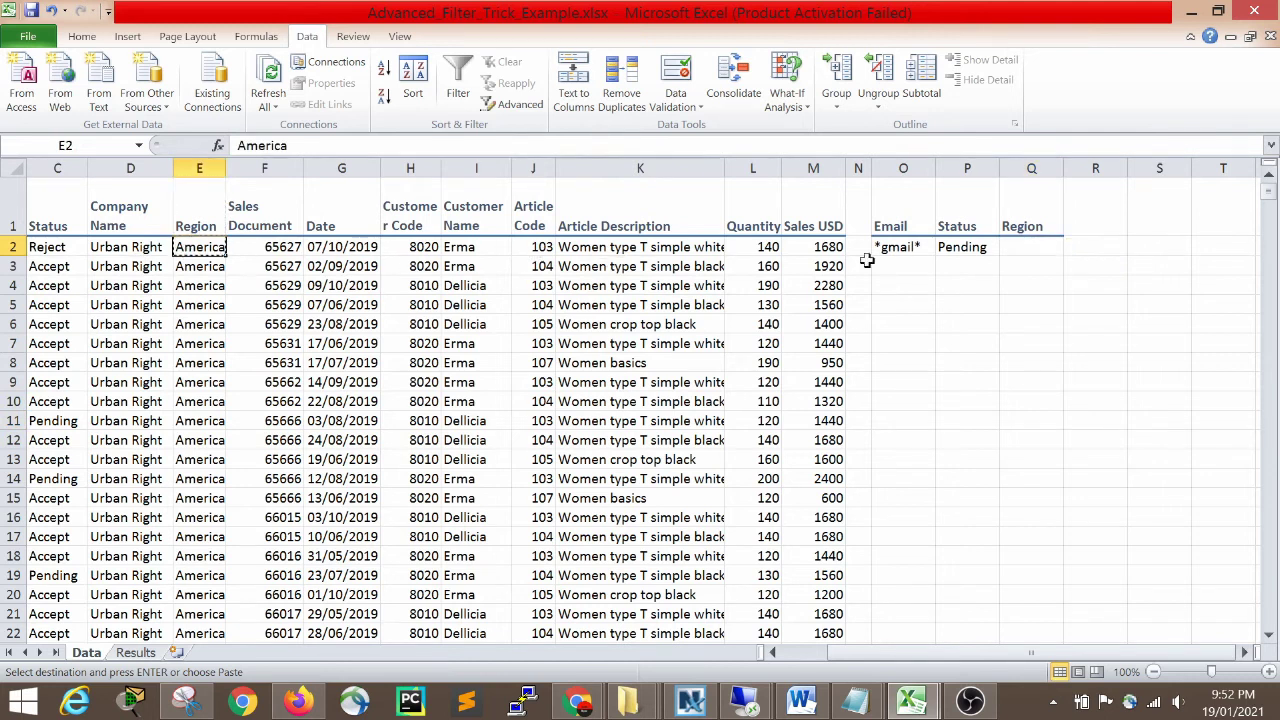
pyautogui.click(1025, 248)
pyautogui.hotkey('ctrl', 'v')
pyautogui.click(1024, 303)
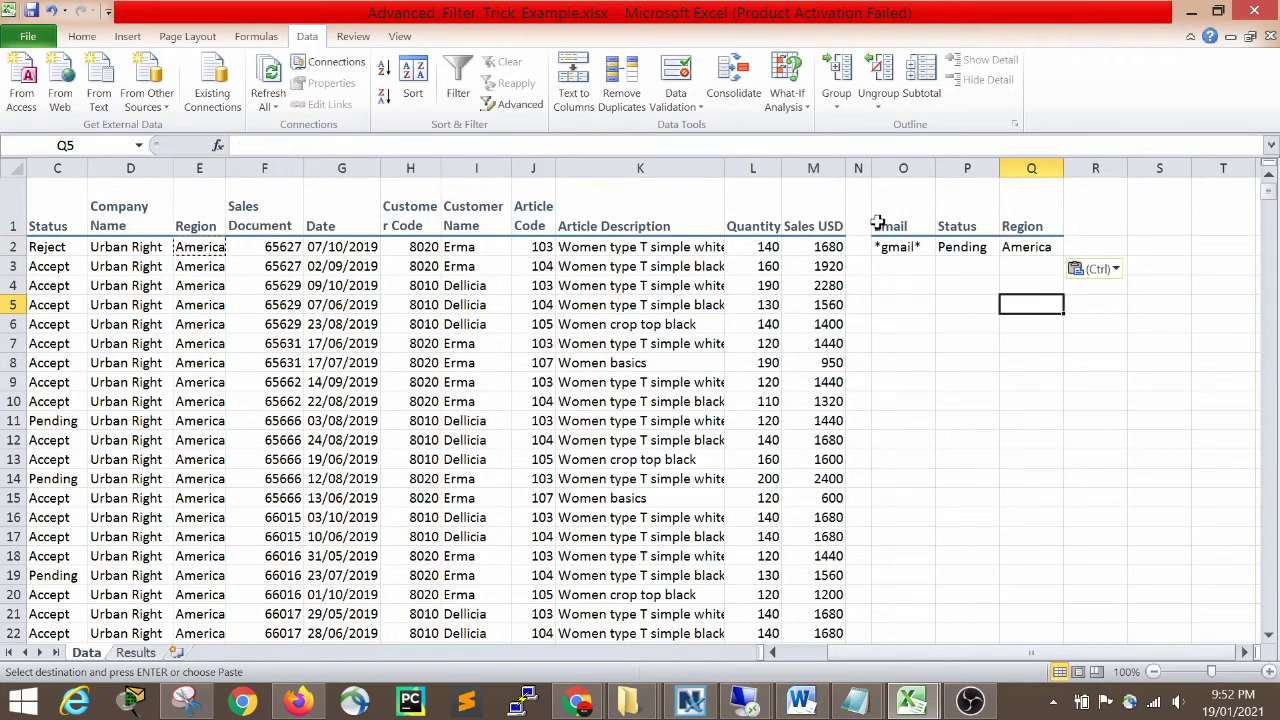
# Highlight the Email, Status and Region criteria headers to check them against the data.
pyautogui.moveTo(878, 223); pyautogui.dragTo(1040, 222)
pyautogui.click(982, 286)
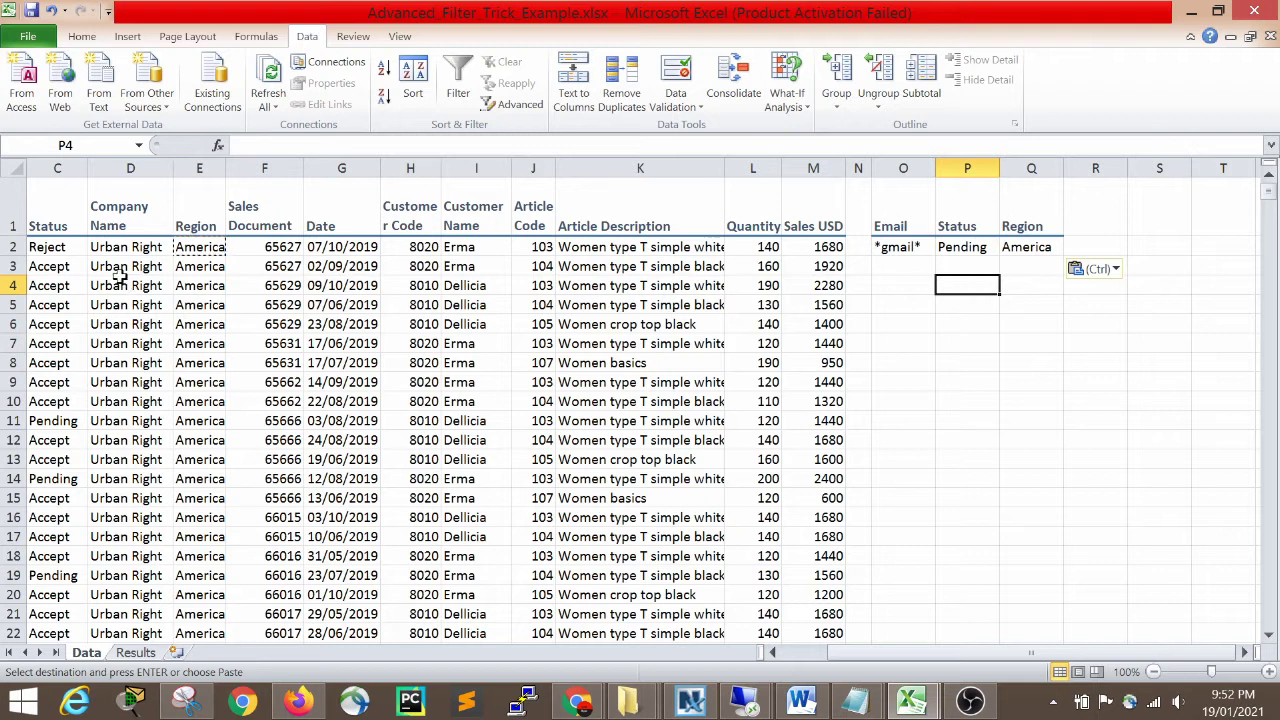
pyautogui.click(190, 218)
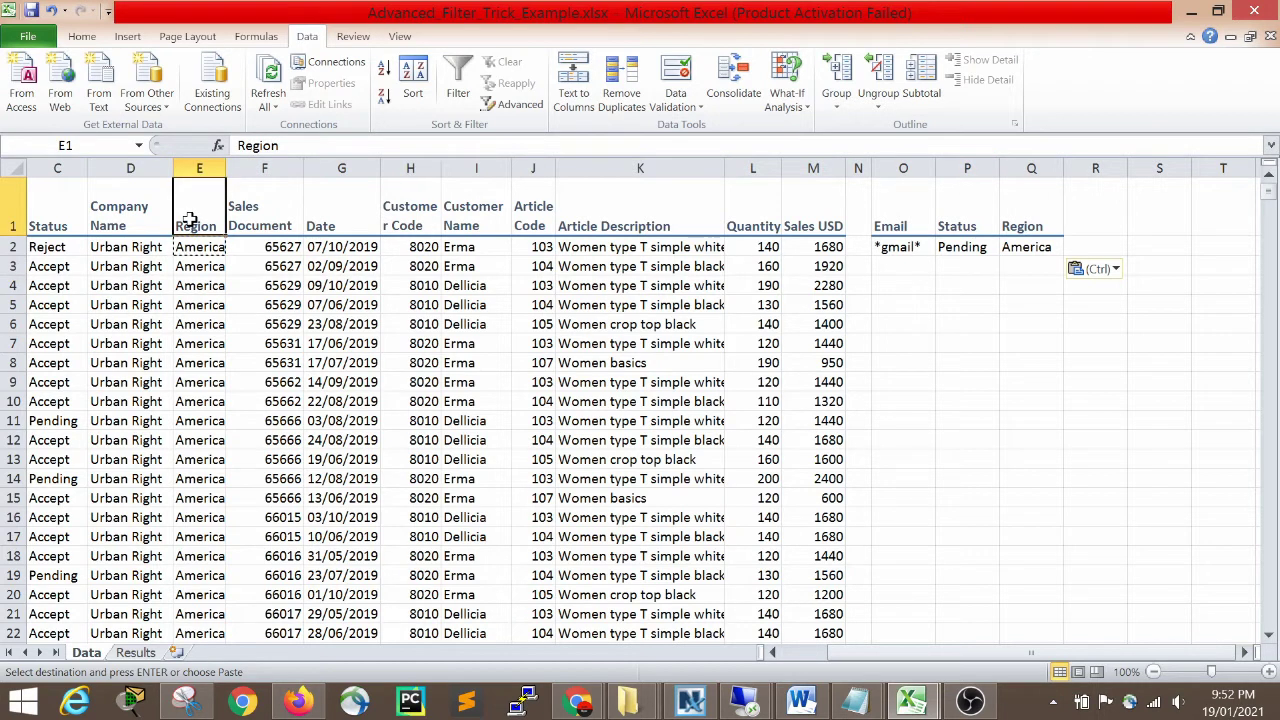
pyautogui.click(1030, 216)
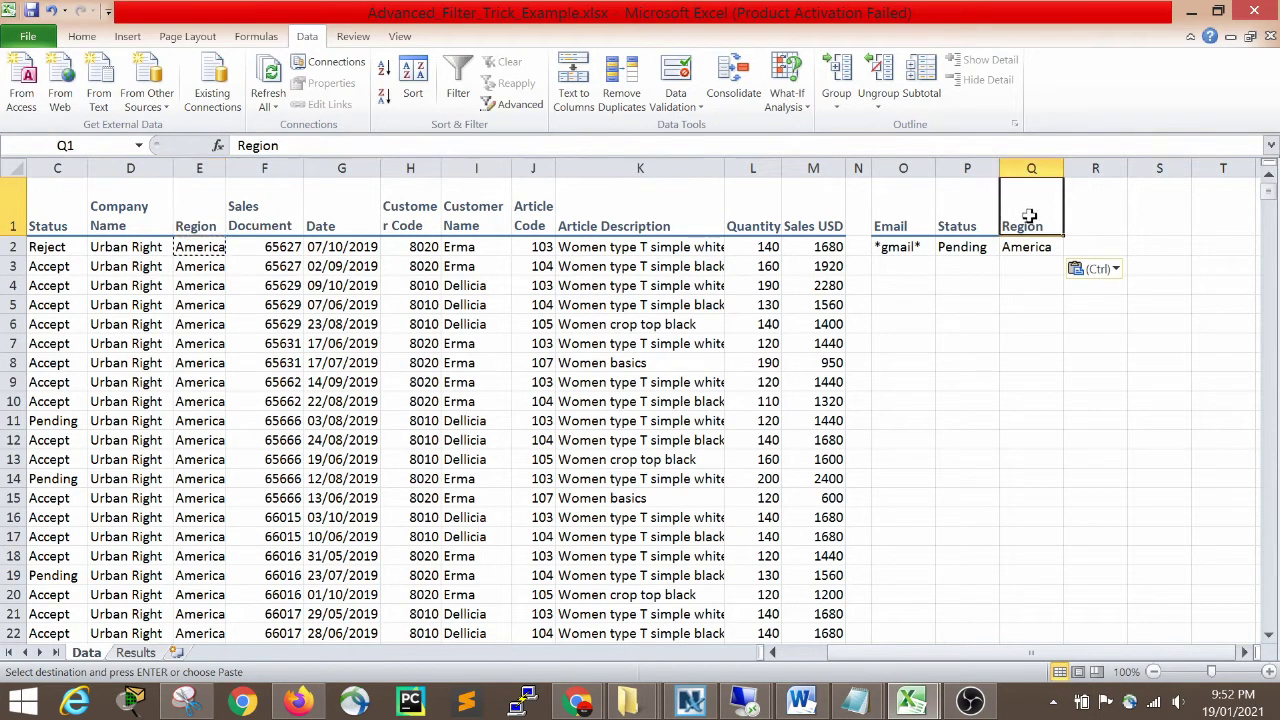
pyautogui.click(893, 212)
pyautogui.moveTo(893, 212); pyautogui.dragTo(1049, 214)
pyautogui.click(1049, 214)
pyautogui.click(1035, 302)
pyautogui.click(903, 216)
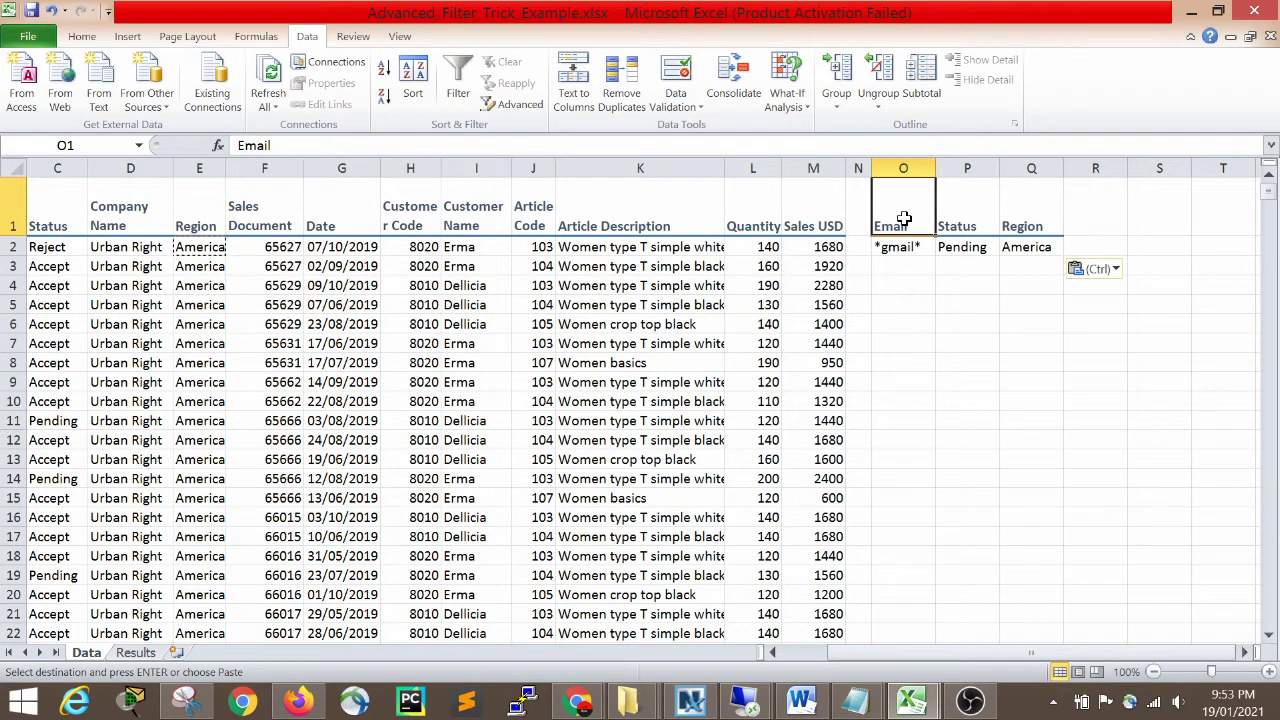
# Inspect the Email criterion header, leaving its text unchanged.
pyautogui.click(236, 212)
pyautogui.doubleClick(884, 222)
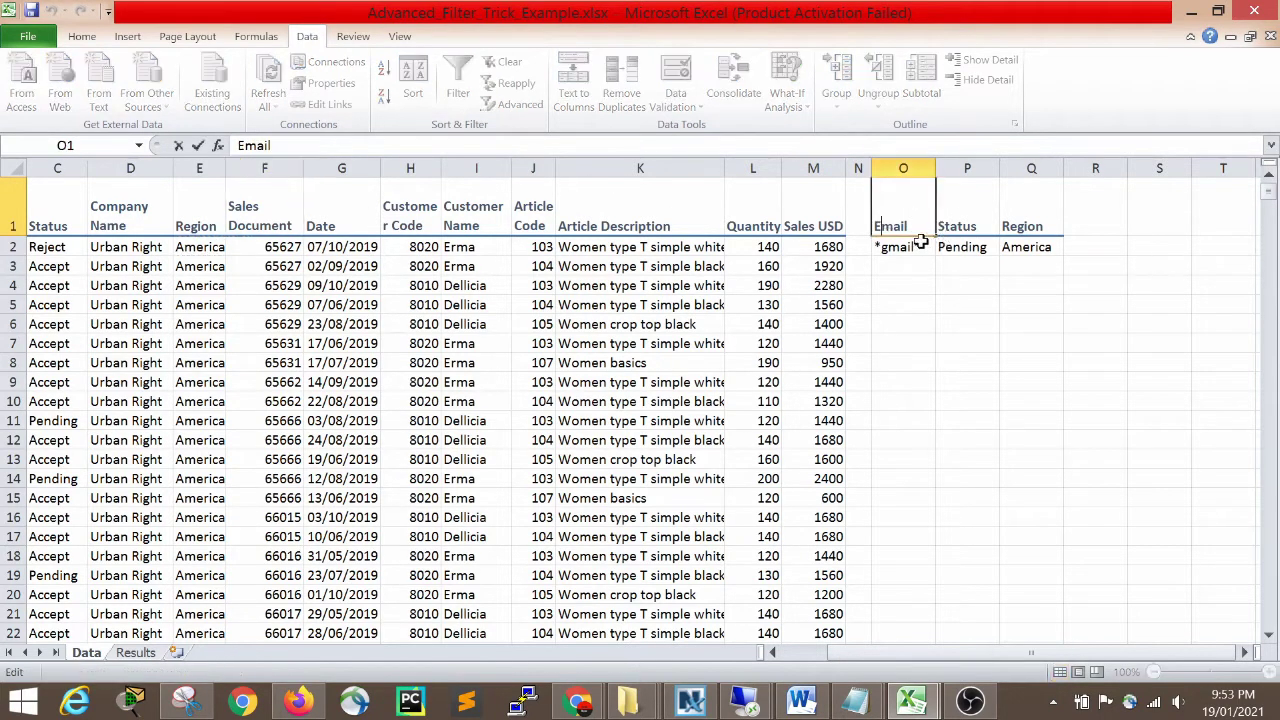
pyautogui.doubleClick(888, 226)
pyautogui.click(905, 300)
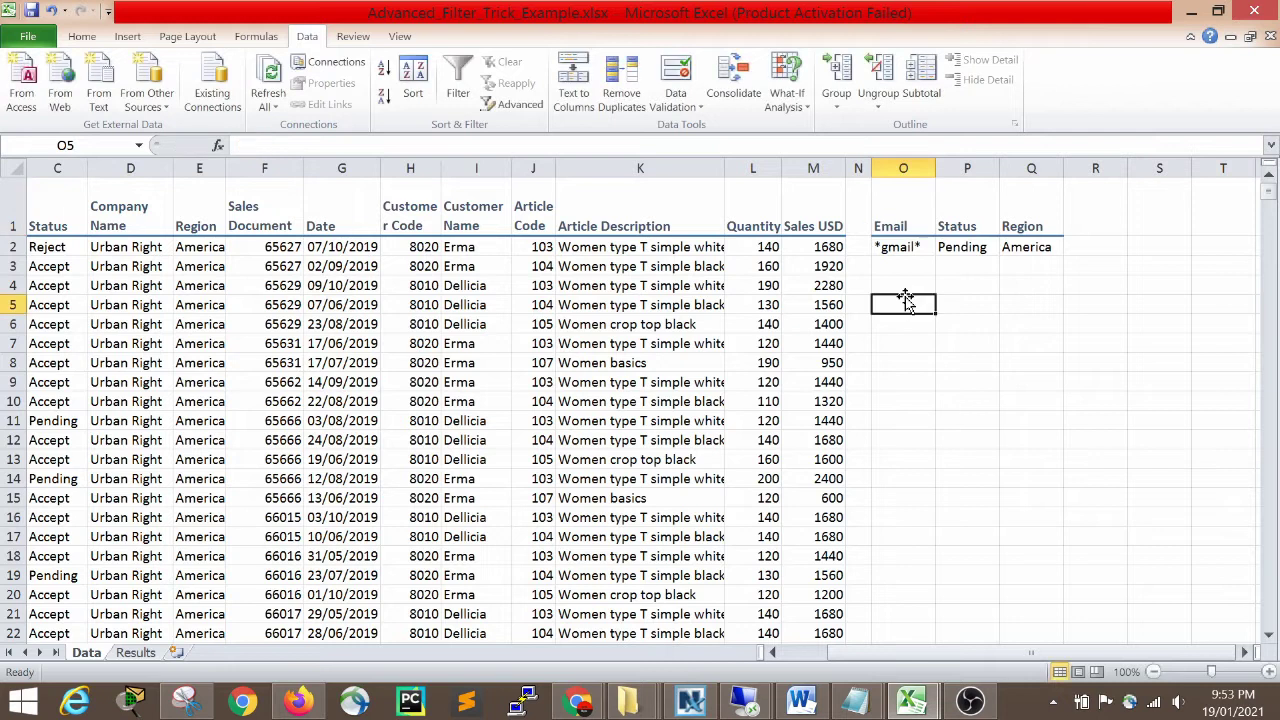
pyautogui.click(900, 225)
pyautogui.press('Left')
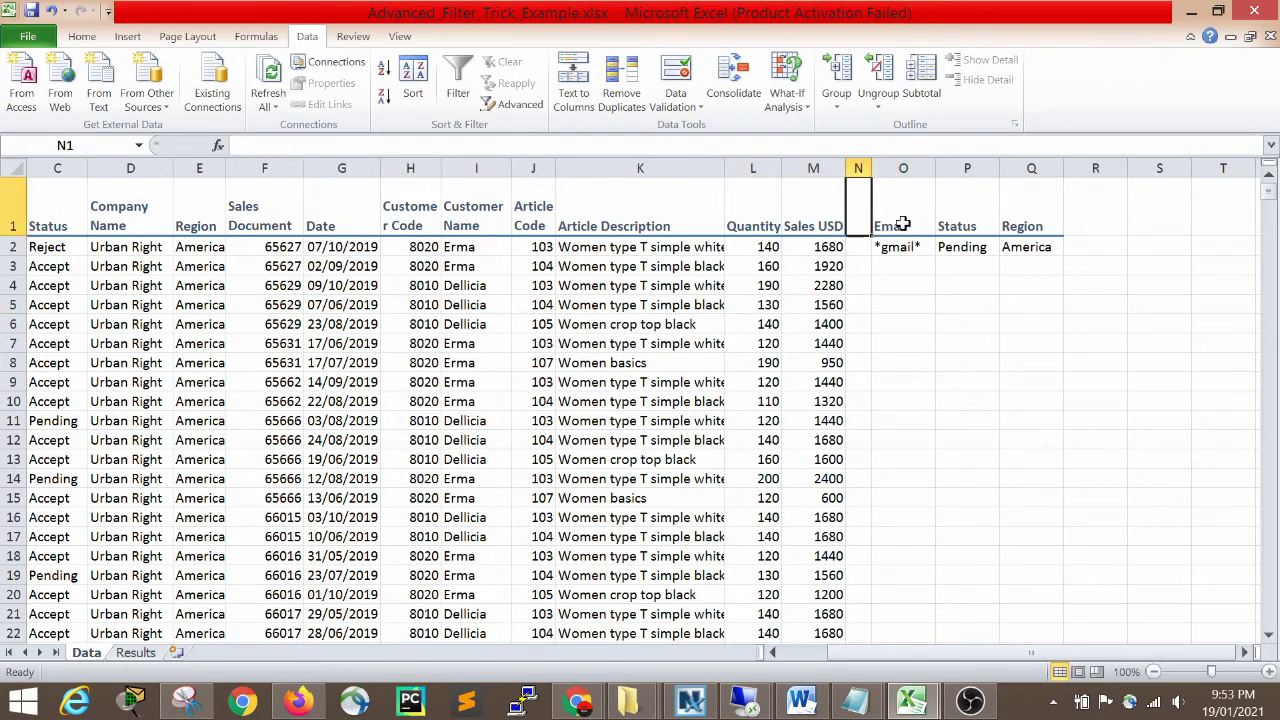
pyautogui.press('Left')
pyautogui.press('Left')
pyautogui.press('Left')
# Compare the data table headers with the Email, Status and Region criteria headers.
pyautogui.press('Home')
pyautogui.press('Right')
pyautogui.hotkey('ctrl', 'Right')
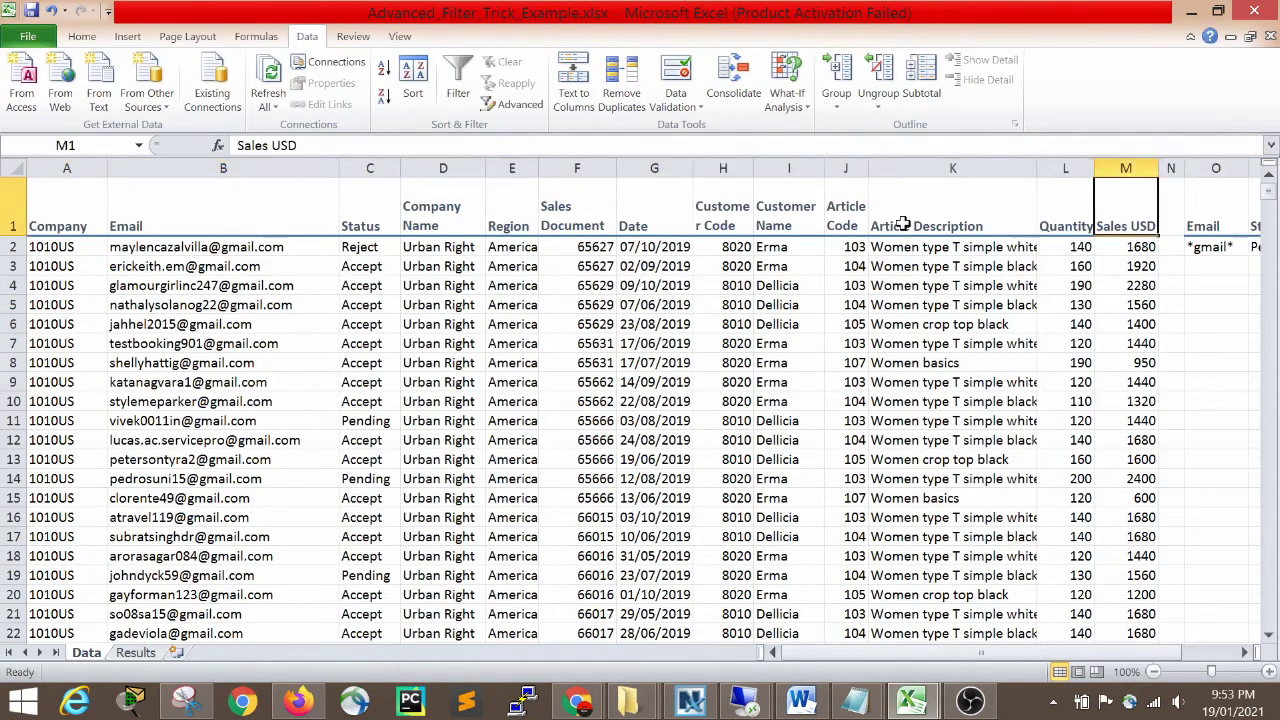
pyautogui.press('Right')
pyautogui.press('Right')
pyautogui.press('Right')
pyautogui.press('Right')
pyautogui.press('Left')
pyautogui.press('Left')
pyautogui.press('Right')
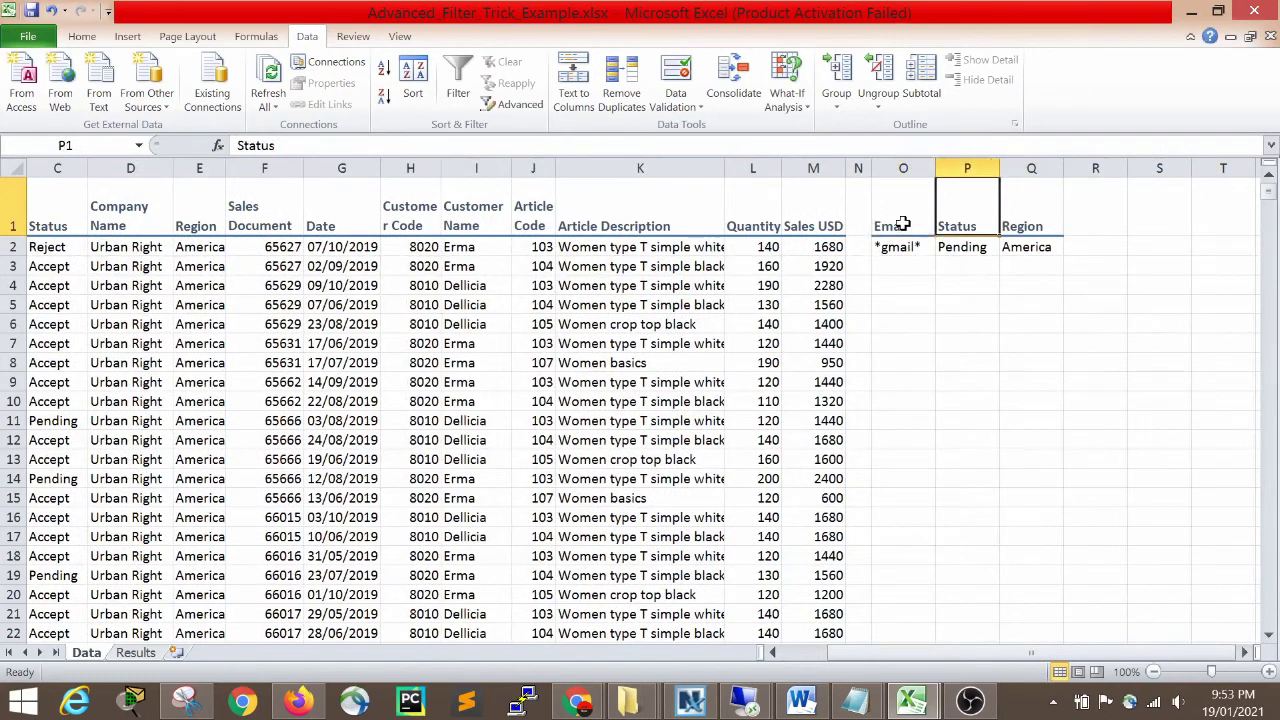
pyautogui.press('Left')
pyautogui.press('Left')
pyautogui.press('Left')
pyautogui.press('Left')
pyautogui.press('Left')
pyautogui.press('Left')
pyautogui.press('Left')
pyautogui.press('Left')
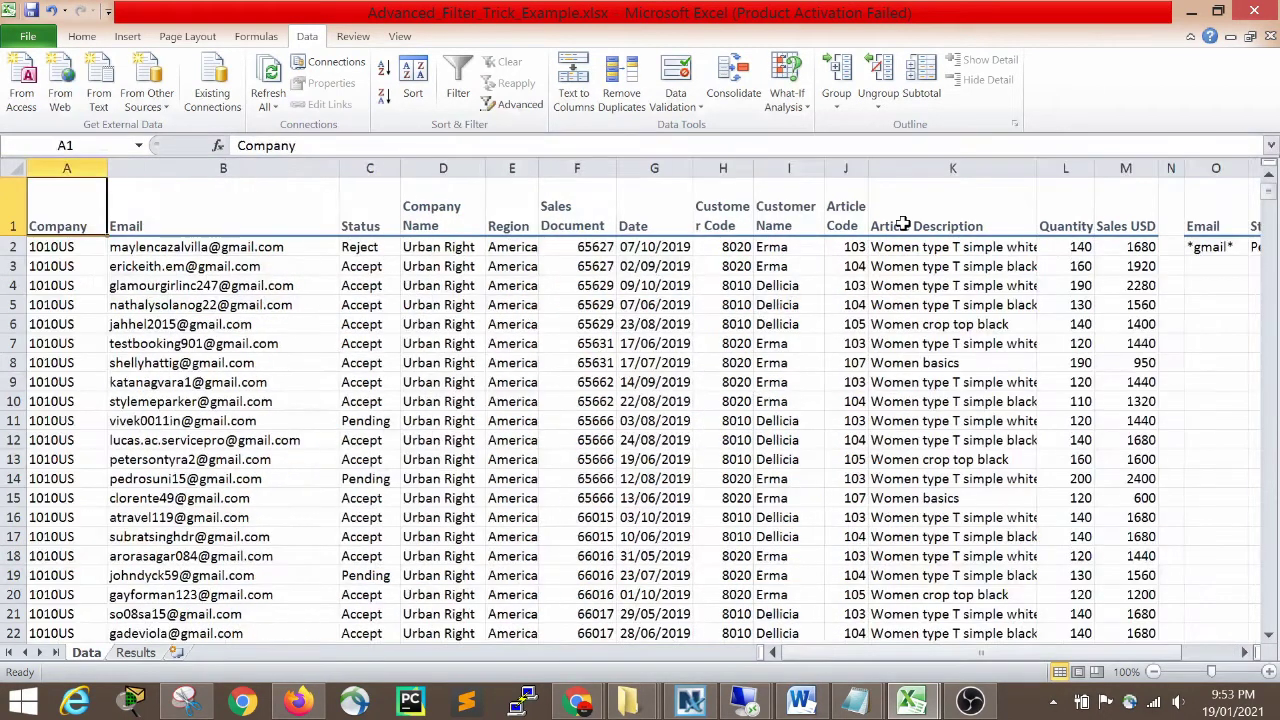
pyautogui.press('Right')
pyautogui.press('Right')
pyautogui.press('Right')
pyautogui.press('Right')
pyautogui.press('Right')
pyautogui.press('Right')
pyautogui.press('Right')
pyautogui.press('Right')
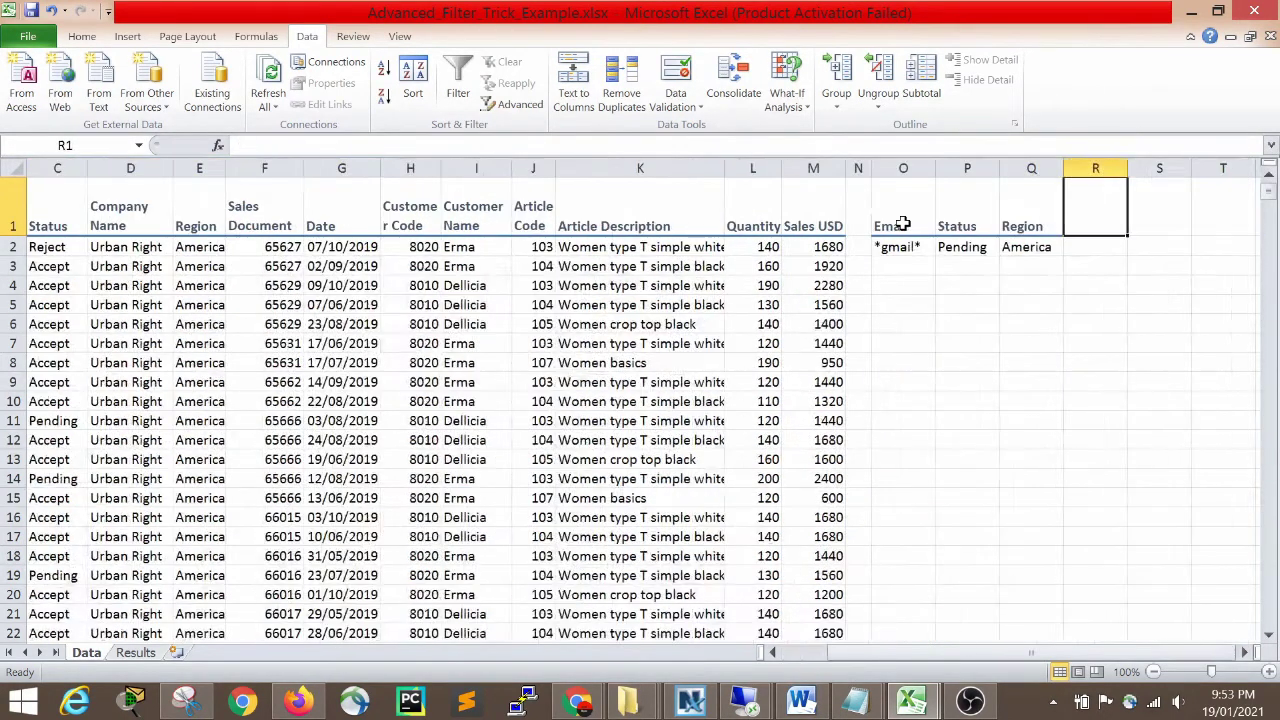
pyautogui.press('Left')
pyautogui.press('Left')
pyautogui.press('Left')
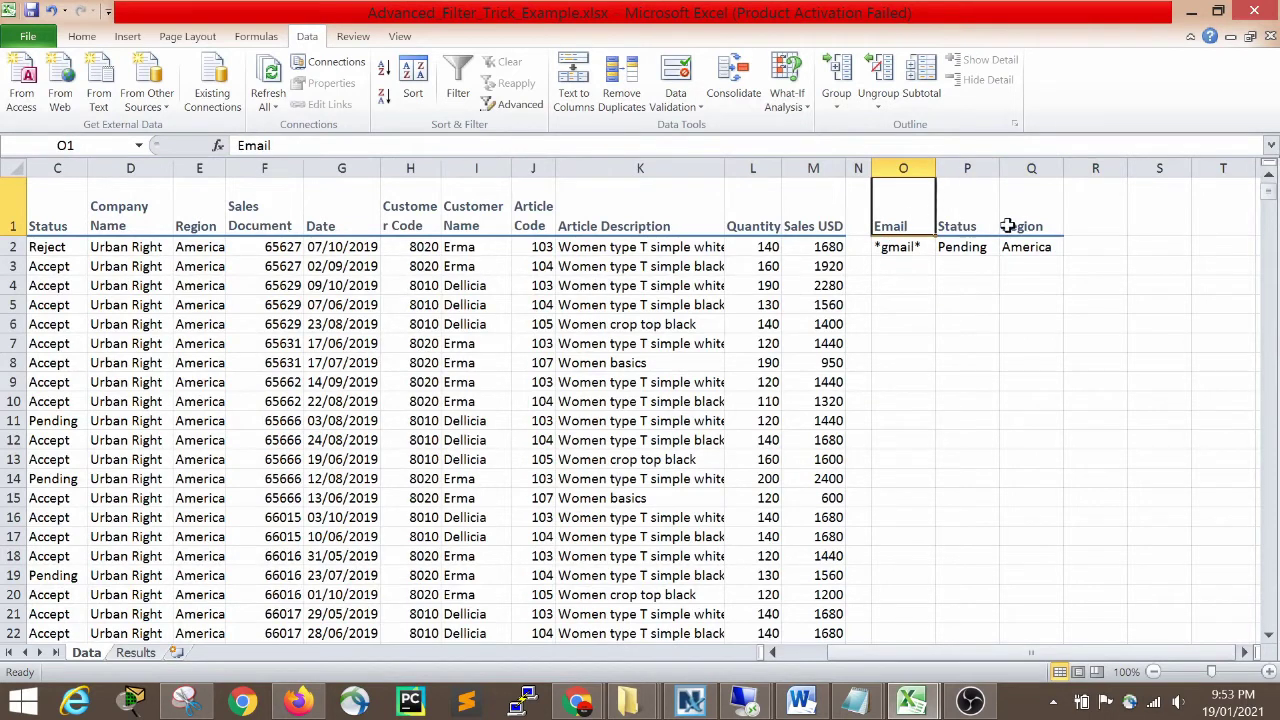
# Review the *gmail*, Pending and America criteria block, then go to the Results sheet.
pyautogui.moveTo(894, 222); pyautogui.dragTo(968, 282)
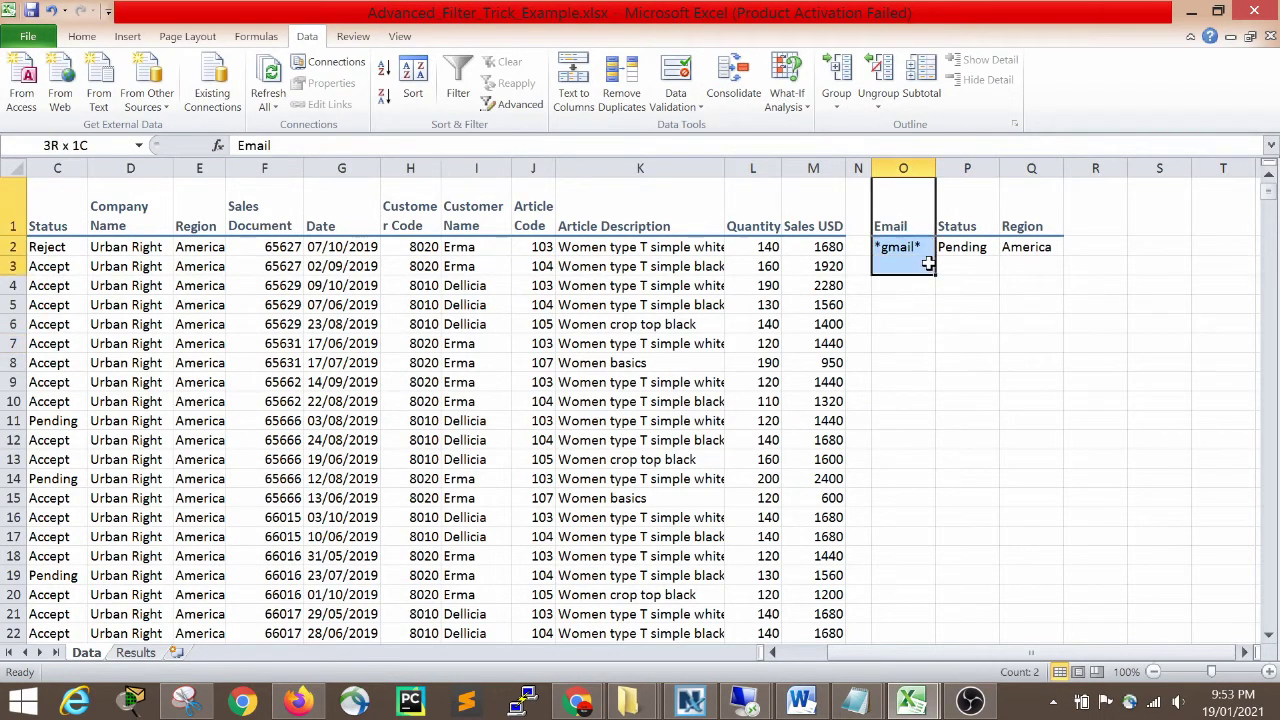
pyautogui.click(1052, 343)
pyautogui.moveTo(880, 222); pyautogui.dragTo(882, 250)
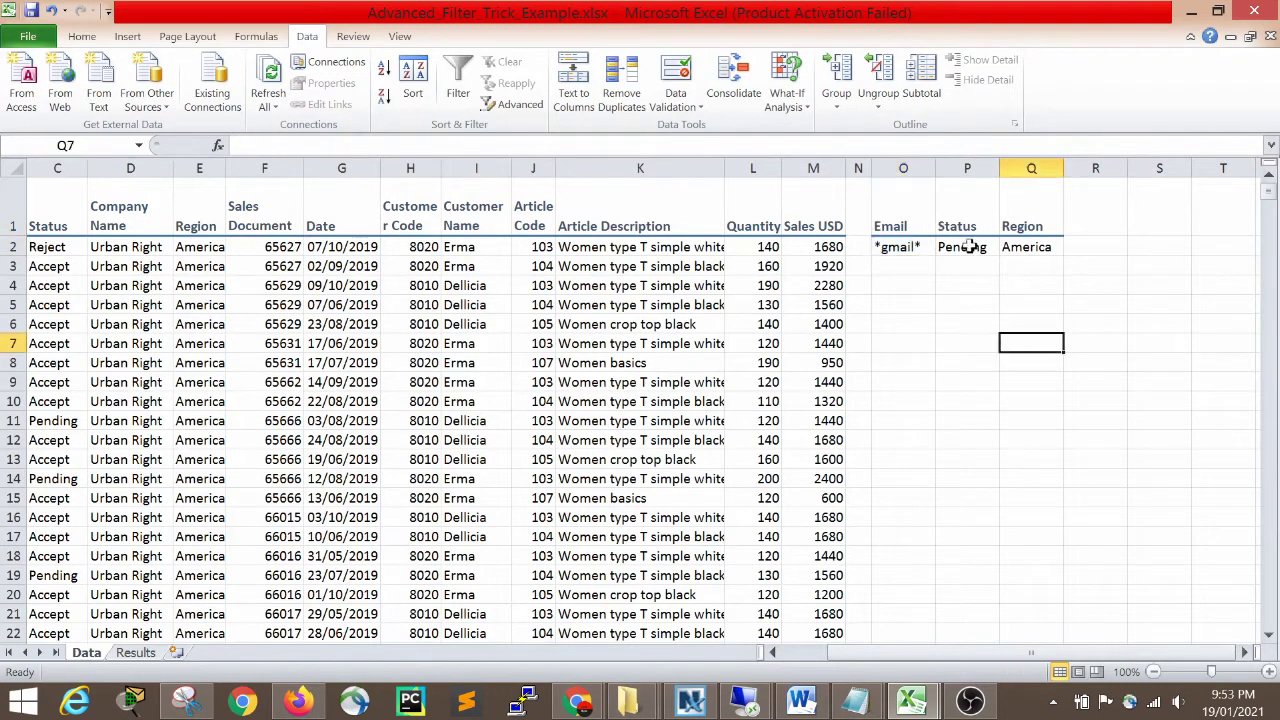
pyautogui.moveTo(943, 216); pyautogui.dragTo(945, 246)
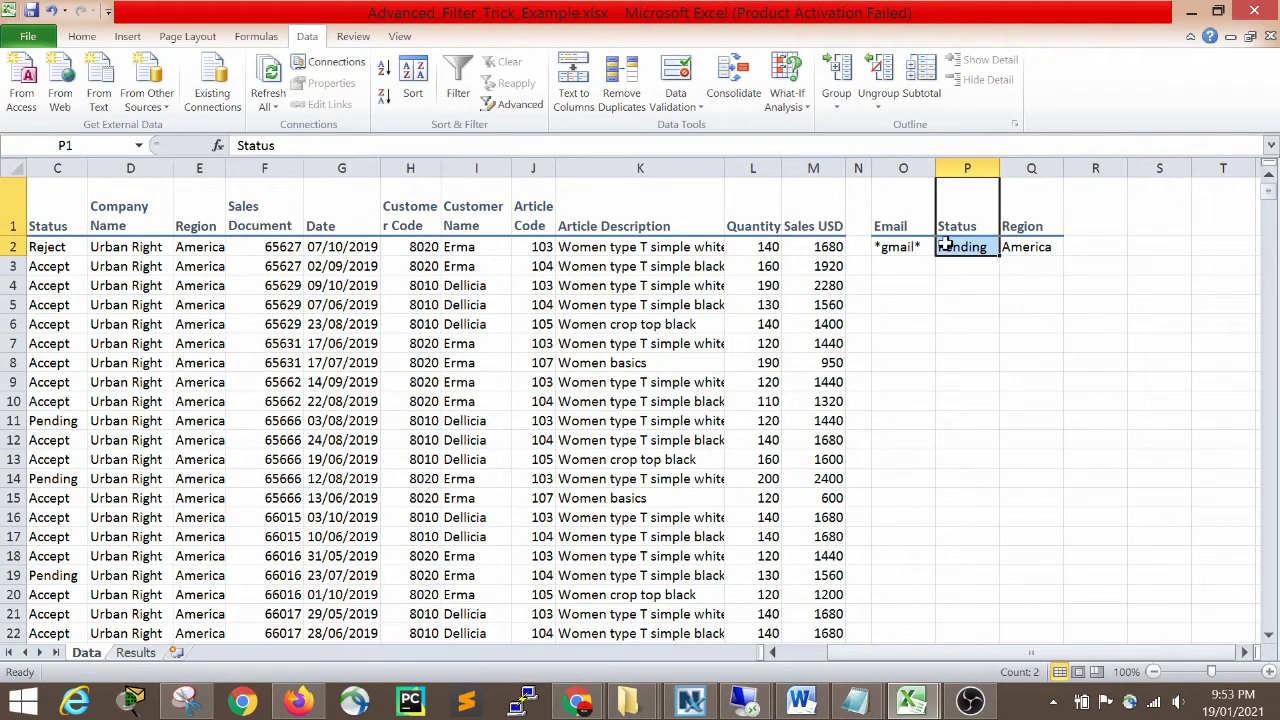
pyautogui.moveTo(1014, 222); pyautogui.dragTo(1030, 253)
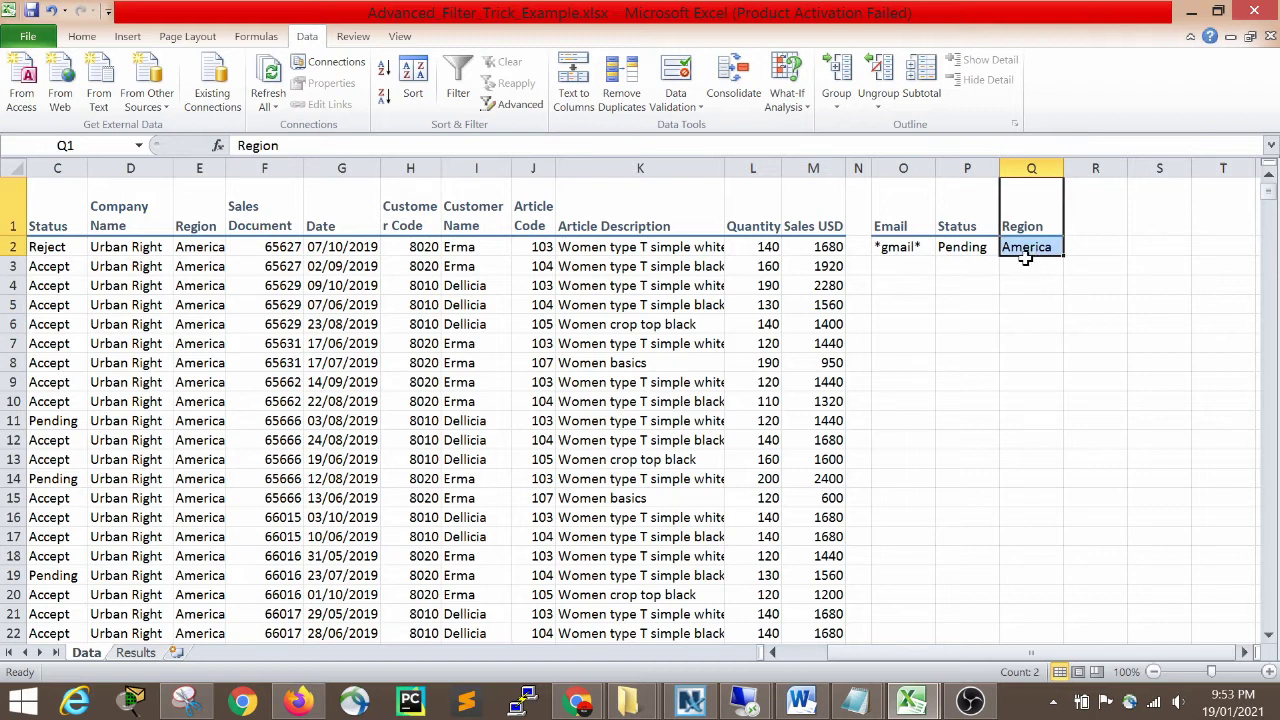
pyautogui.click(963, 318)
pyautogui.moveTo(903, 230); pyautogui.dragTo(1025, 256)
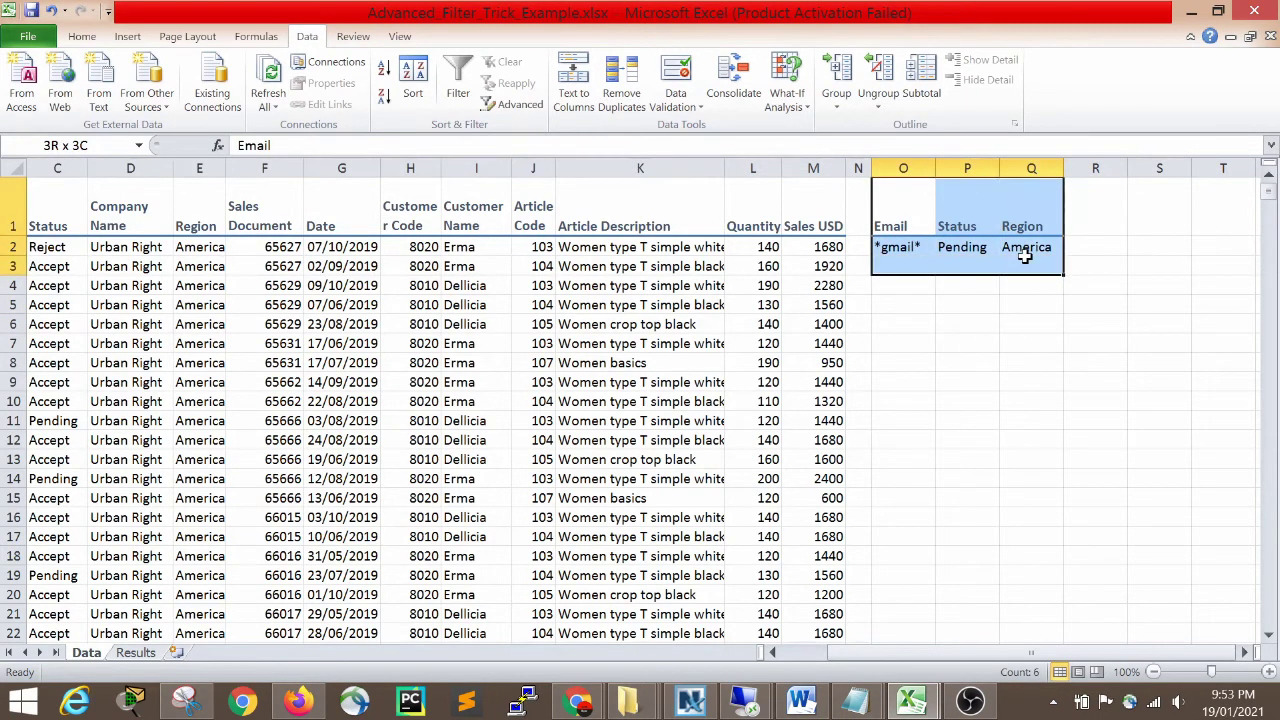
pyautogui.click(134, 655)
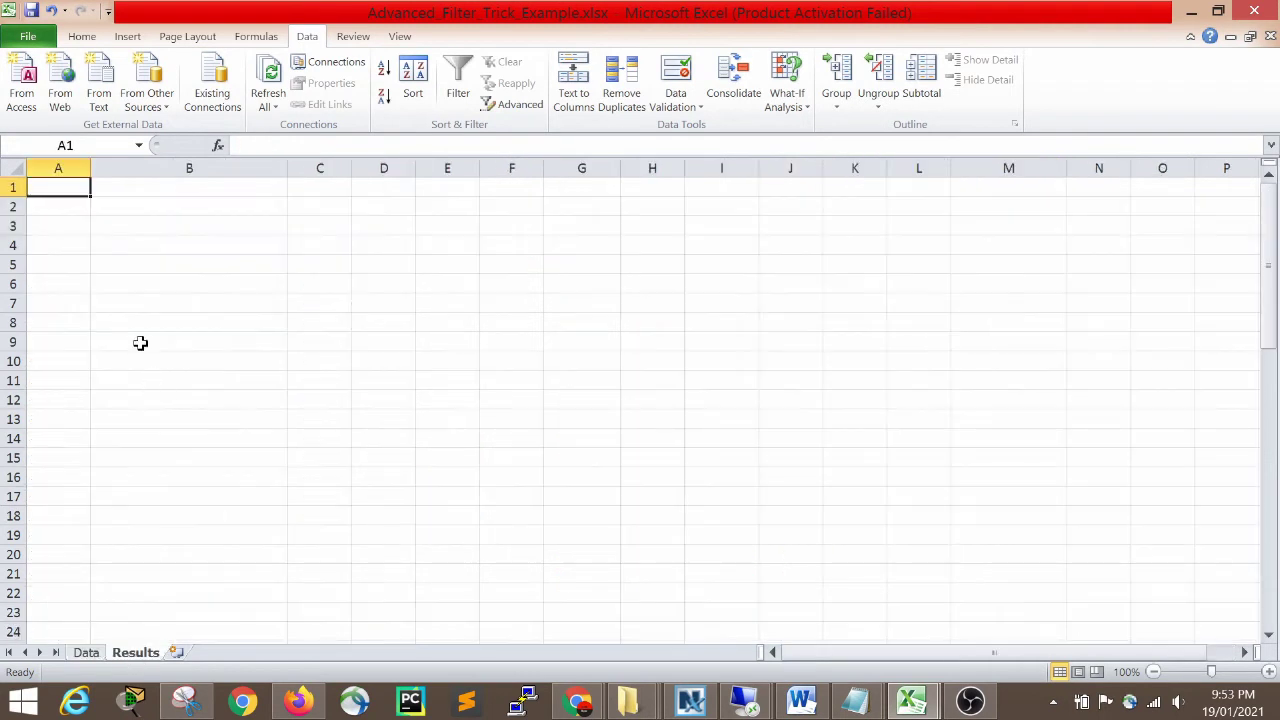
# Select a starting cell on the empty Results sheet.
pyautogui.click(94, 220)
pyautogui.click(150, 322)
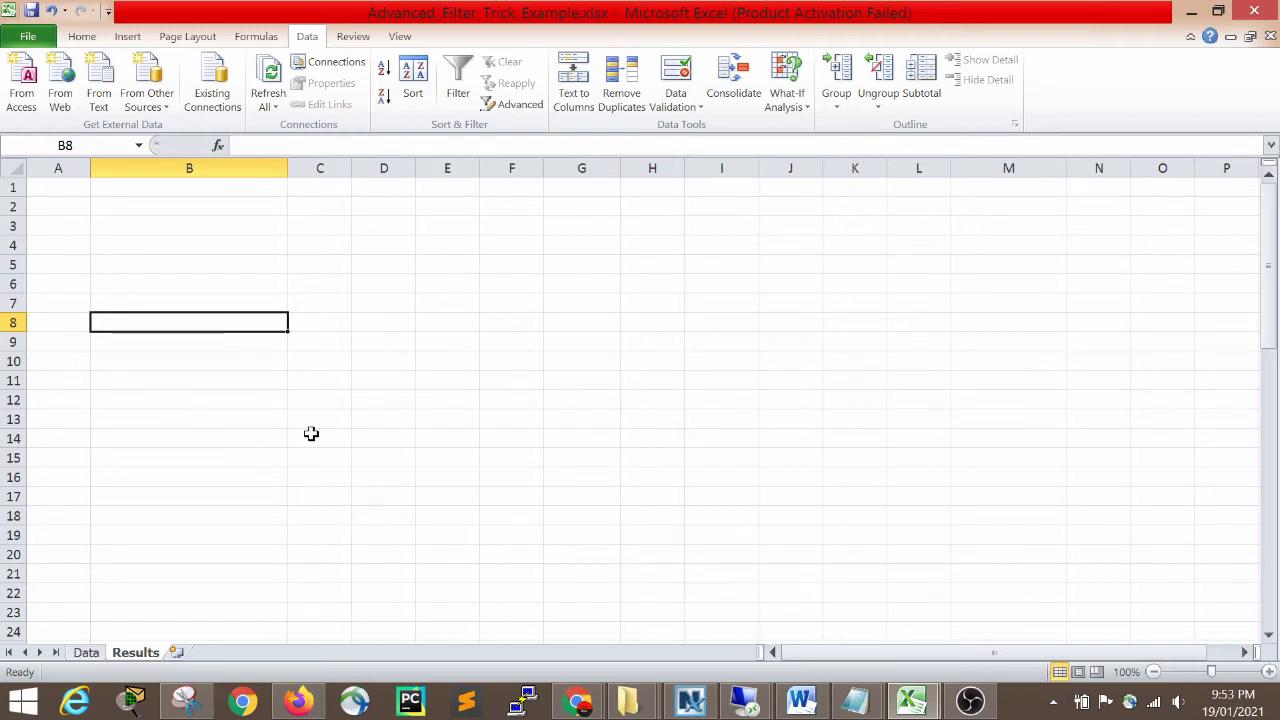
pyautogui.click(177, 280)
pyautogui.click(357, 262)
pyautogui.click(234, 286)
pyautogui.click(440, 250)
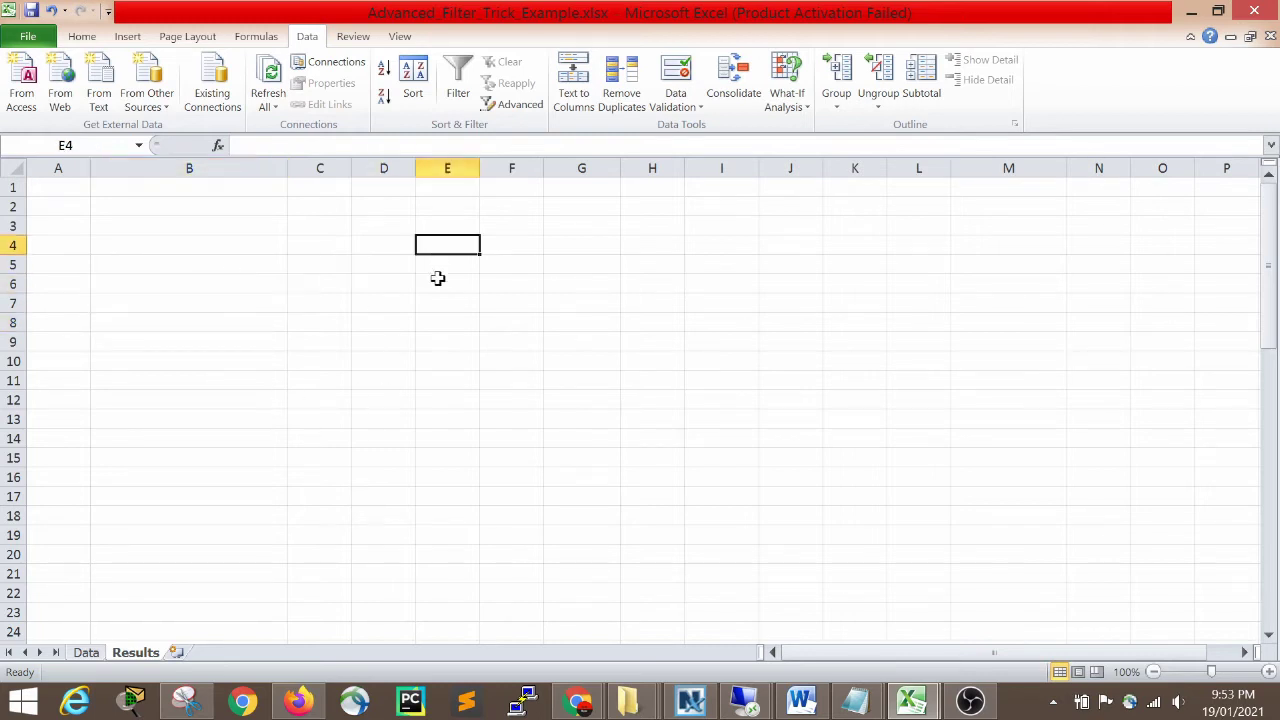
# Open Advanced Filter and choose Copy to another location.
pyautogui.click(515, 112)
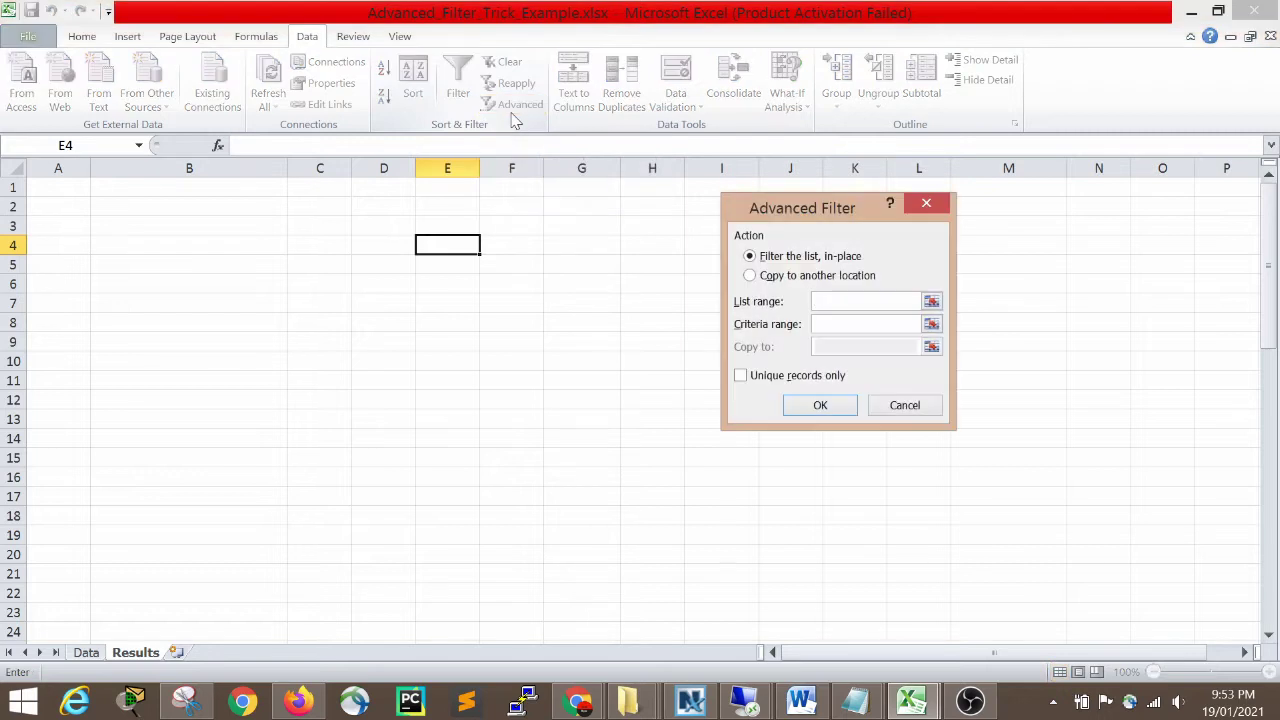
pyautogui.moveTo(785, 215); pyautogui.dragTo(575, 217)
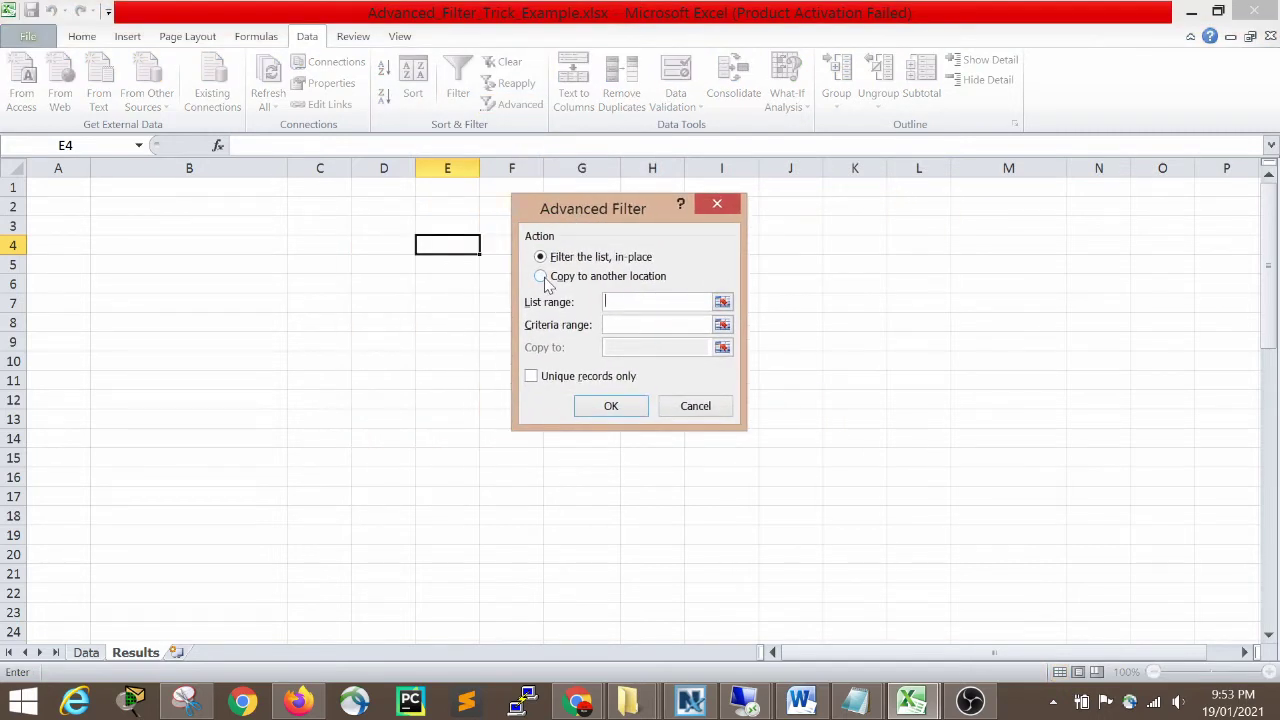
pyautogui.click(544, 281)
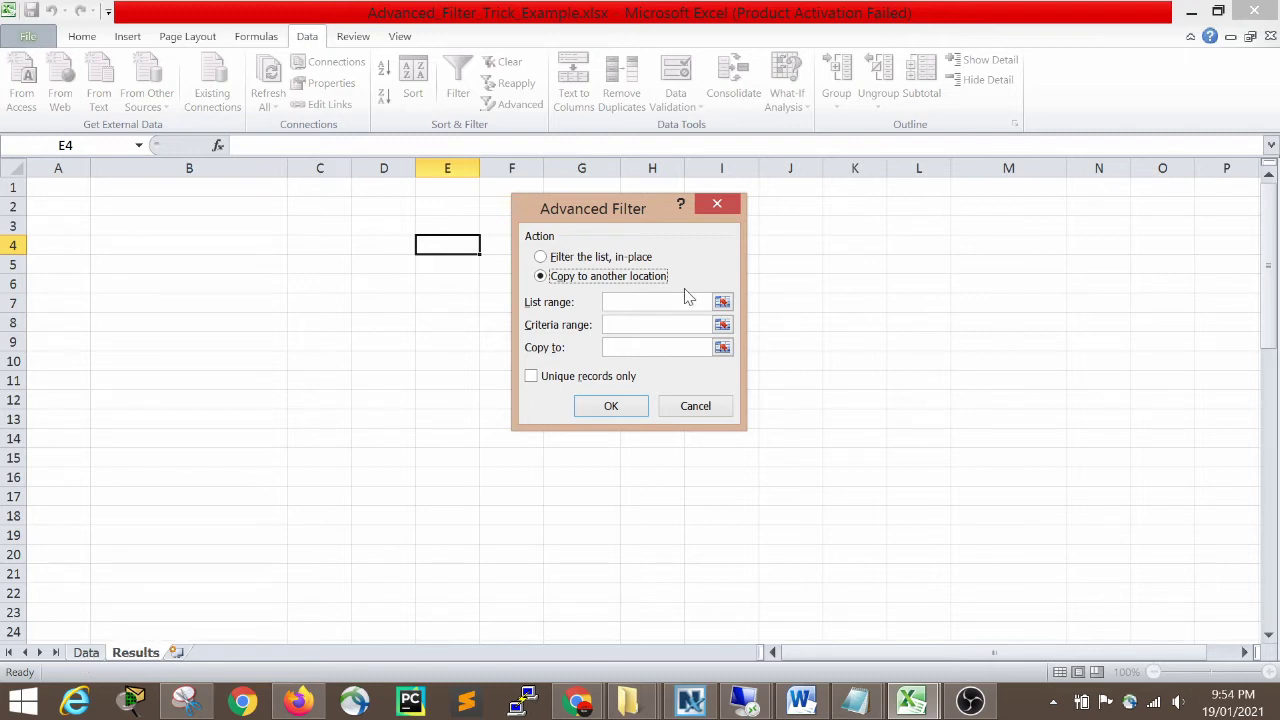
pyautogui.moveTo(604, 228); pyautogui.dragTo(789, 189)
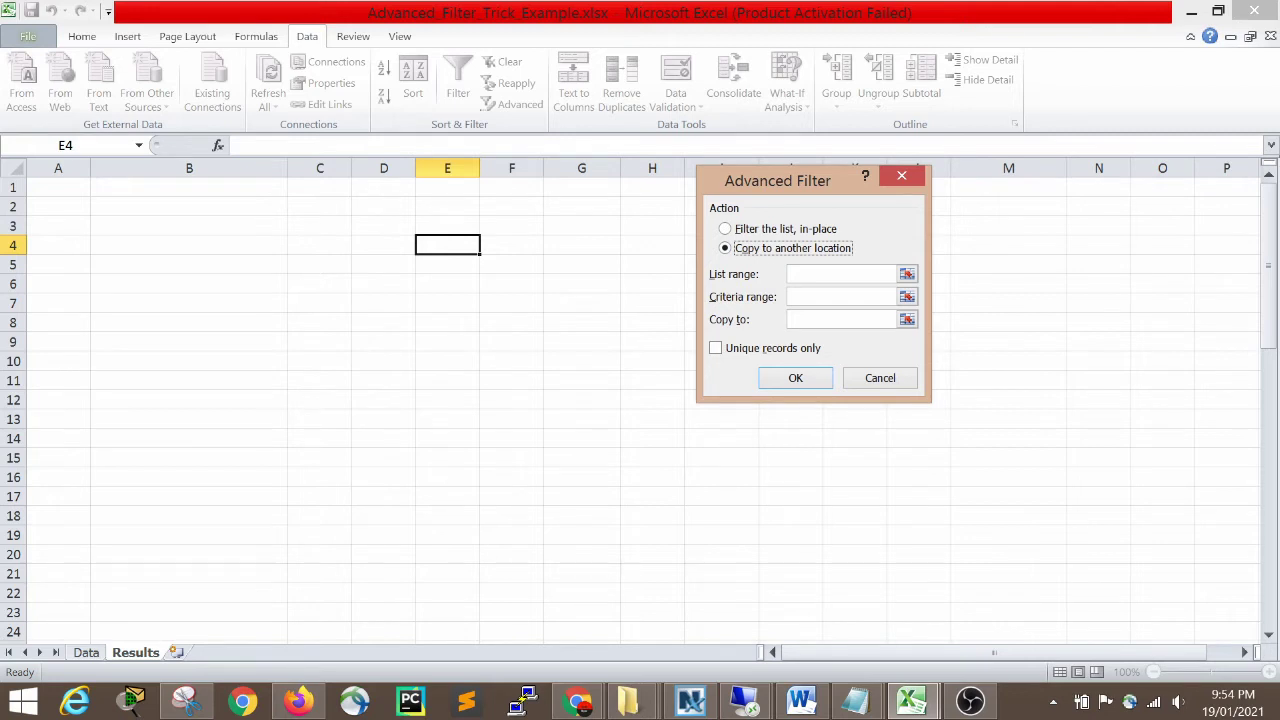
# Set the list range to Data!$A$1:$M$116 by extending from A1 across and down.
pyautogui.press('Tab')
pyautogui.click(85, 652)
pyautogui.click(40, 226)
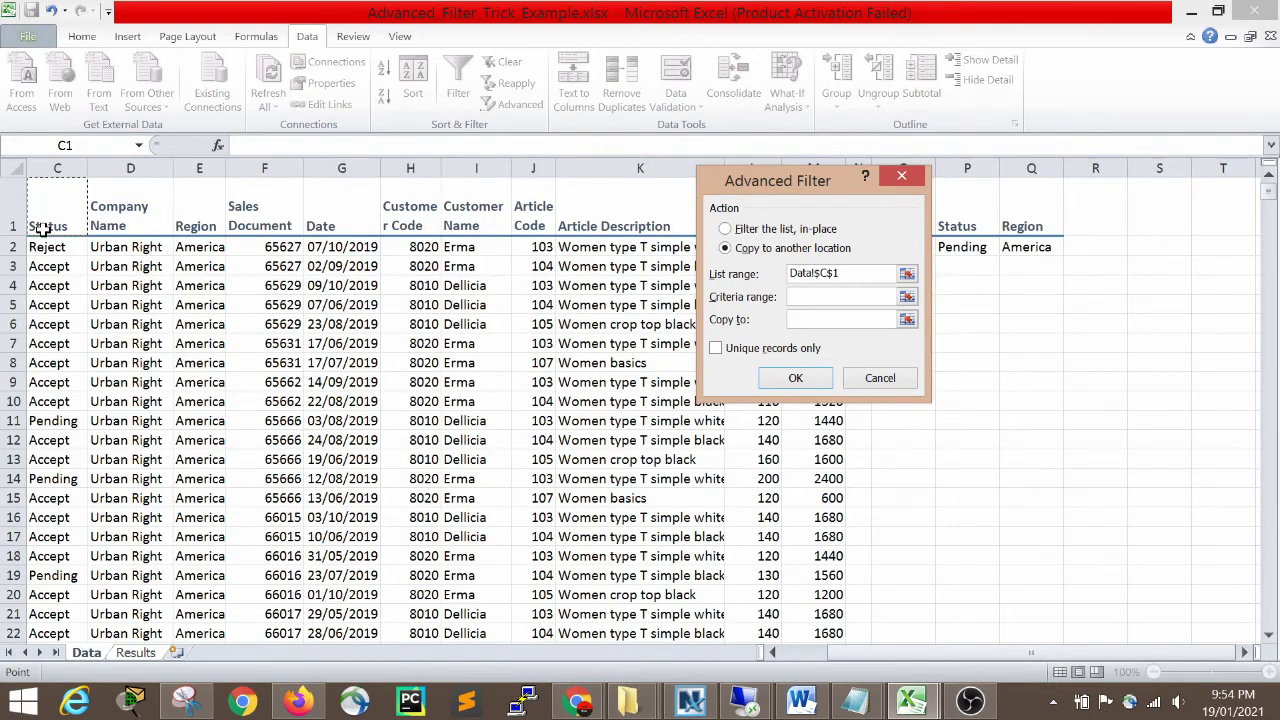
pyautogui.press('Left')
pyautogui.press('Left')
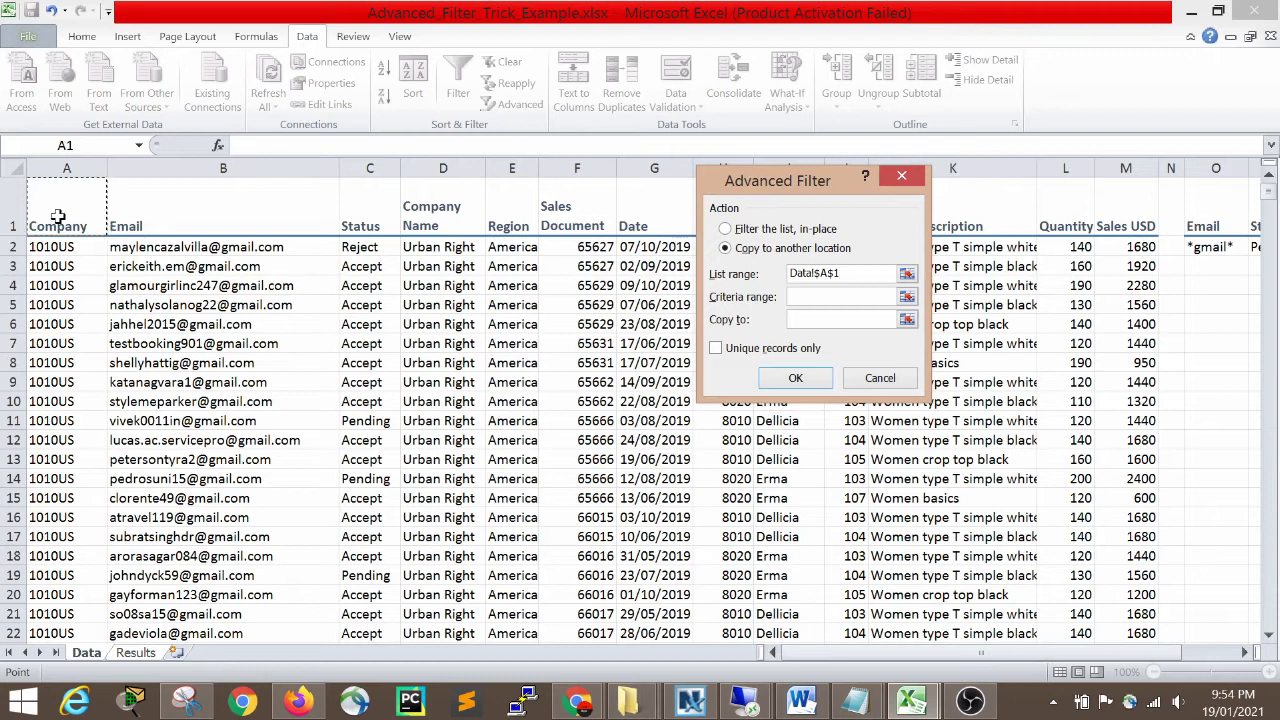
pyautogui.hotkey('ctrl', 'shift', 'Right')
pyautogui.hotkey('ctrl', 'shift', 'Down')
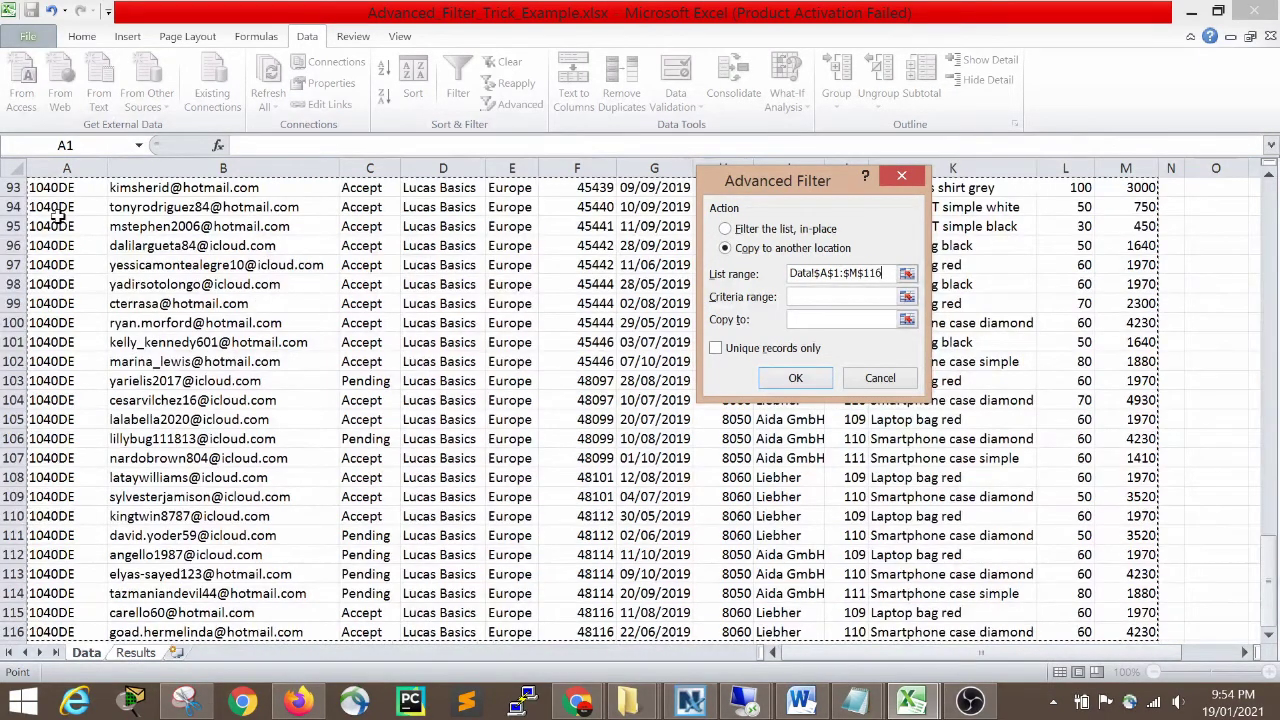
pyautogui.scroll(3, 276, 298)
pyautogui.scroll(7, 280, 300)
pyautogui.scroll(10, 308, 303)
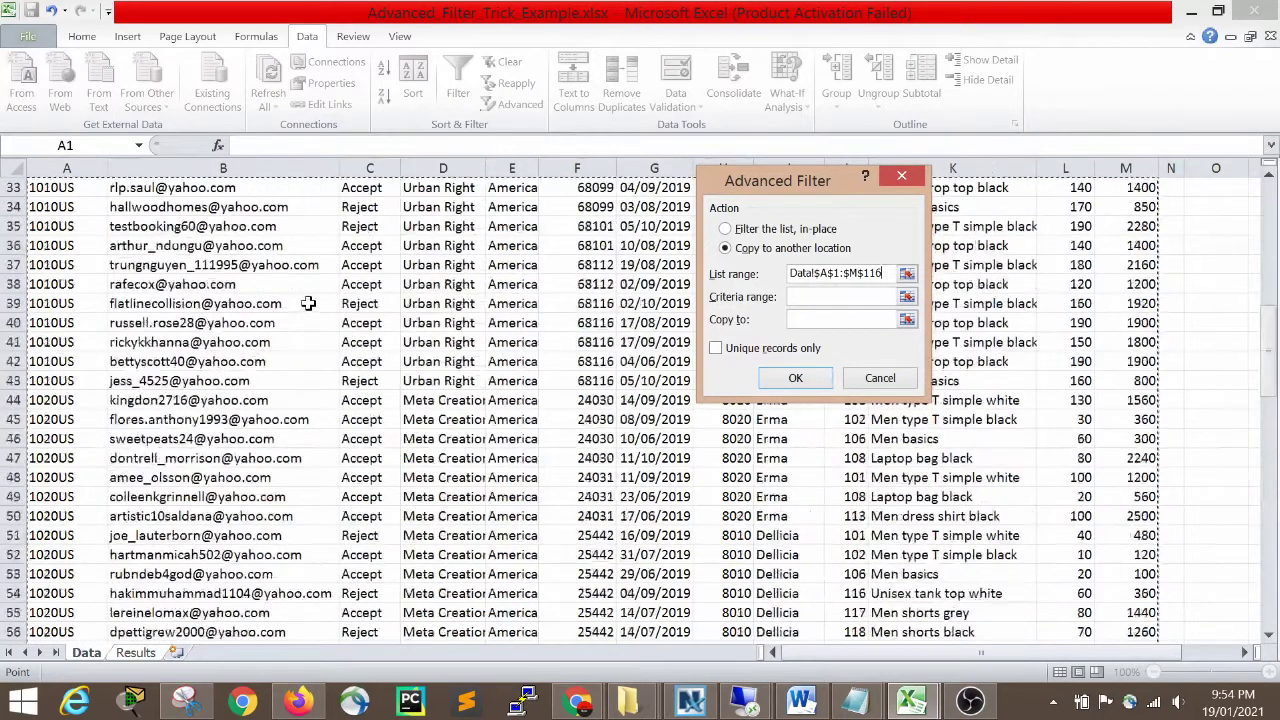
pyautogui.scroll(9, 308, 303)
pyautogui.scroll(2, 308, 303)
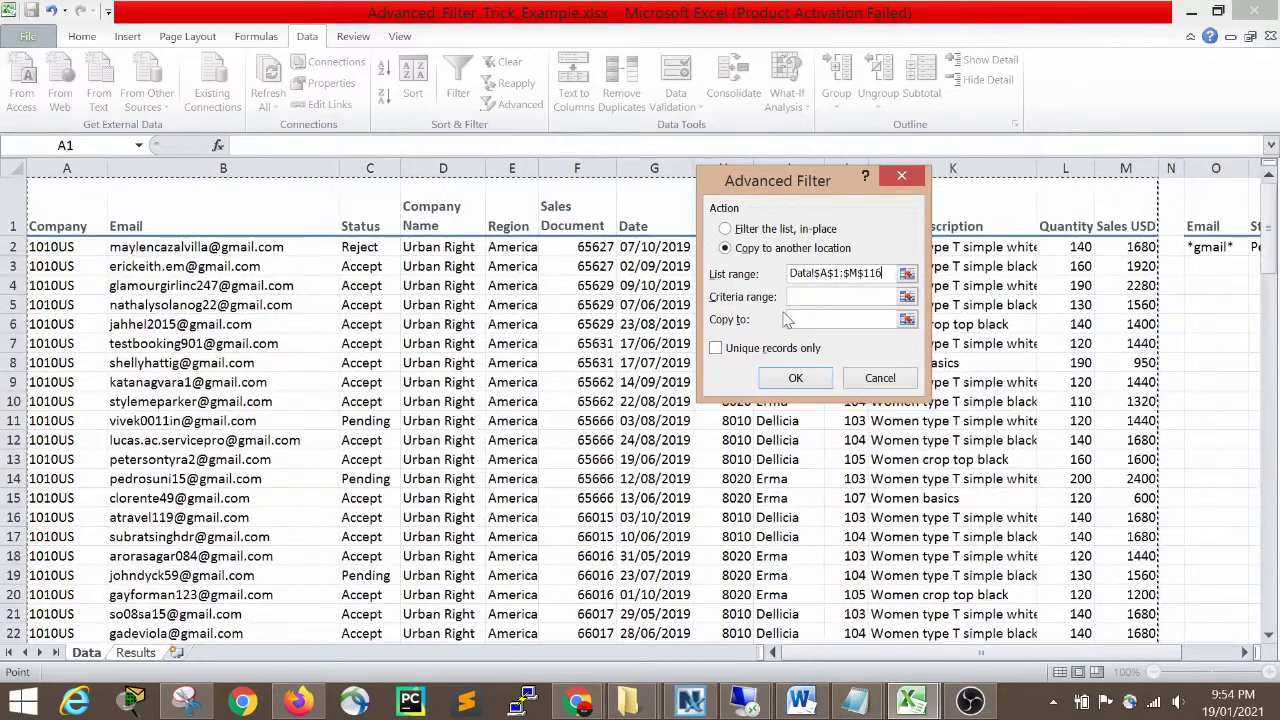
pyautogui.click(810, 296)
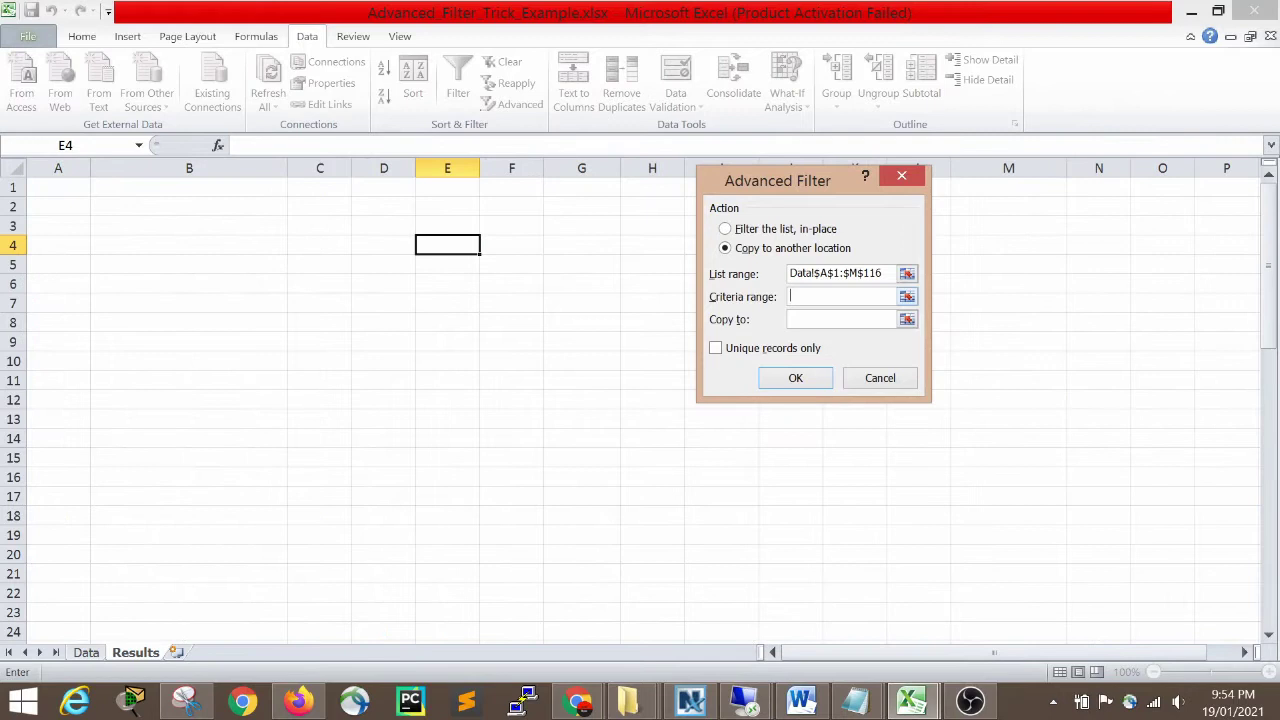
# Set the criteria range to Data!$O$1:$Q$2, the Email, Status and Region criteria row.
pyautogui.click(86, 652)
pyautogui.click(1046, 316)
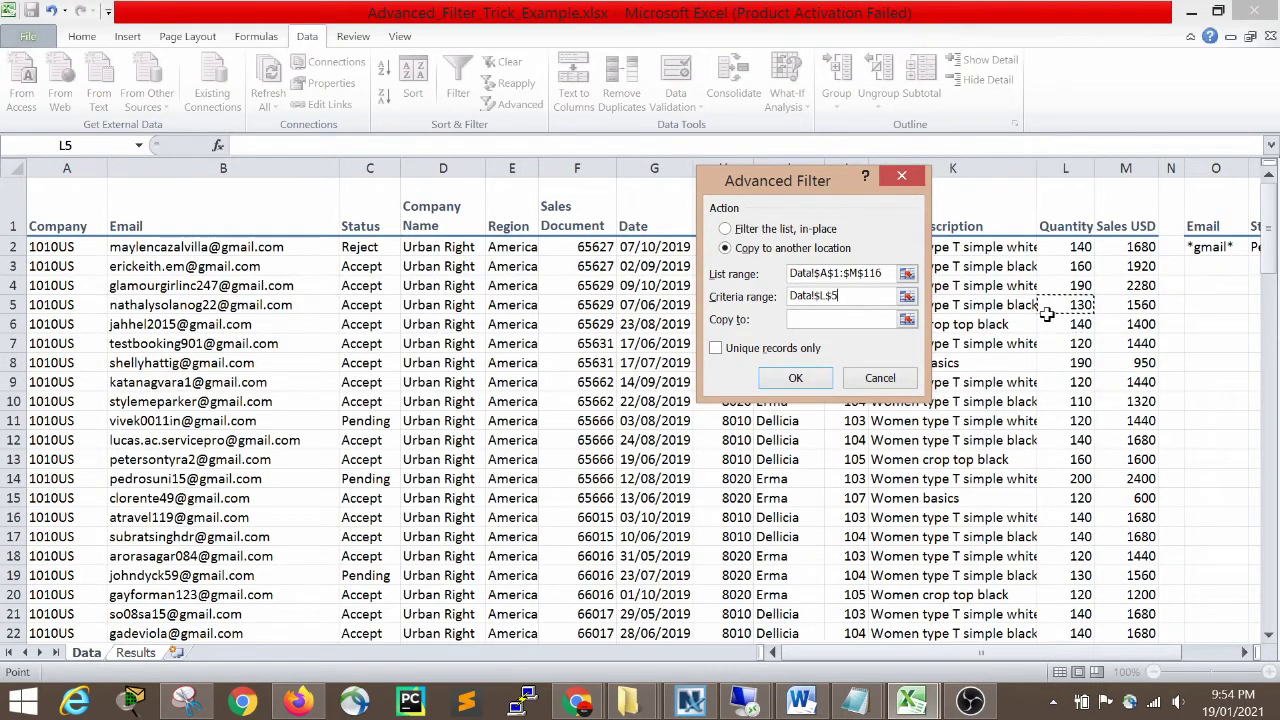
pyautogui.press('Right')
pyautogui.press('Right')
pyautogui.press('Right')
pyautogui.press('Right')
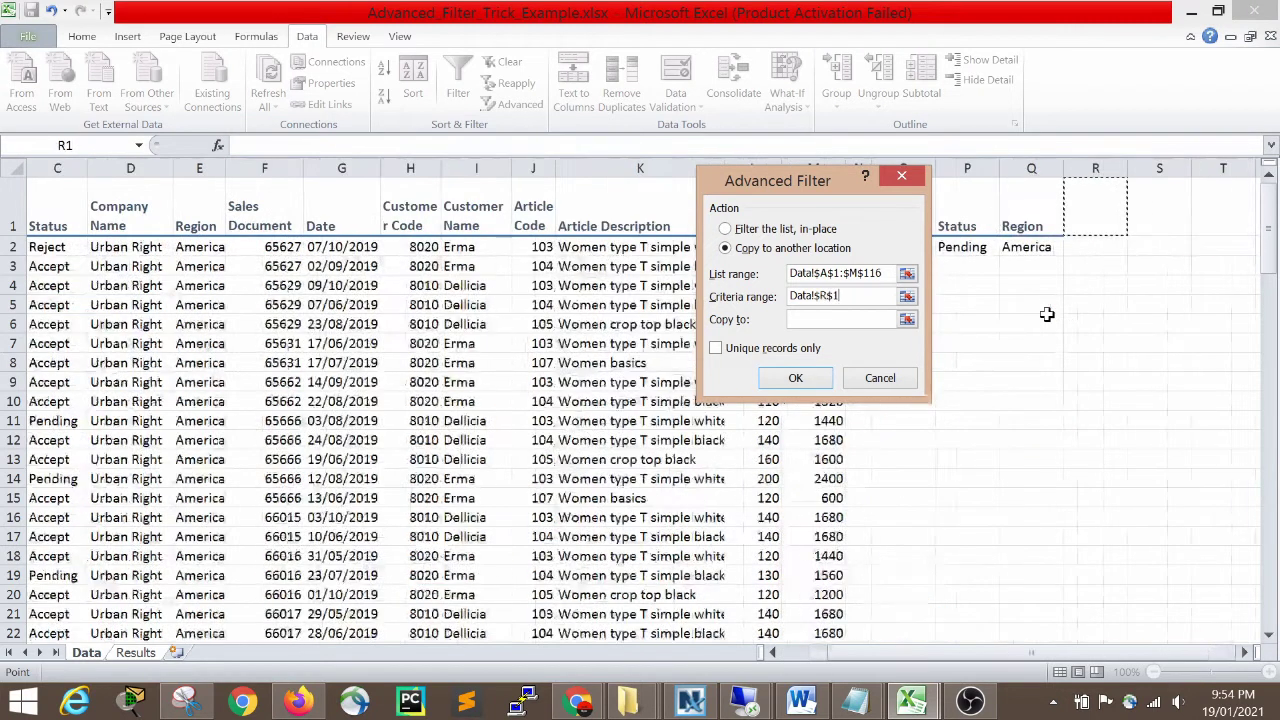
pyautogui.click(908, 202)
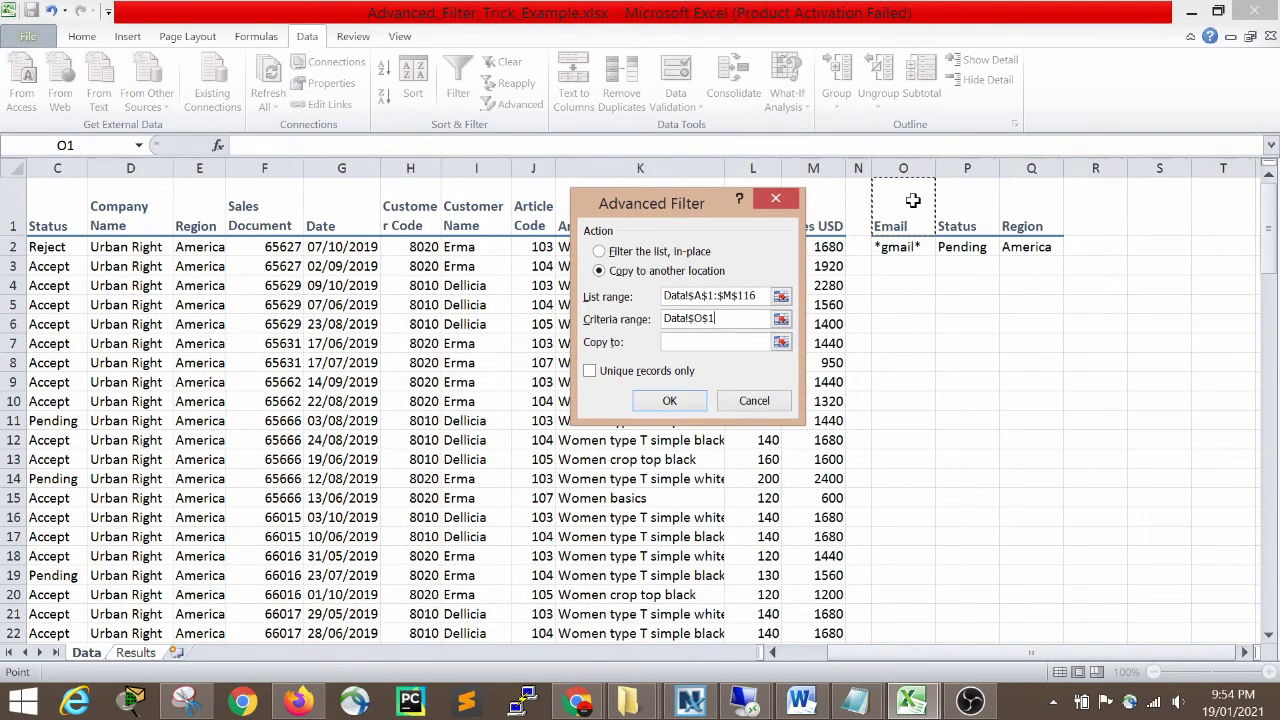
pyautogui.hotkey('shift', 'Right')
pyautogui.hotkey('shift', 'Down')
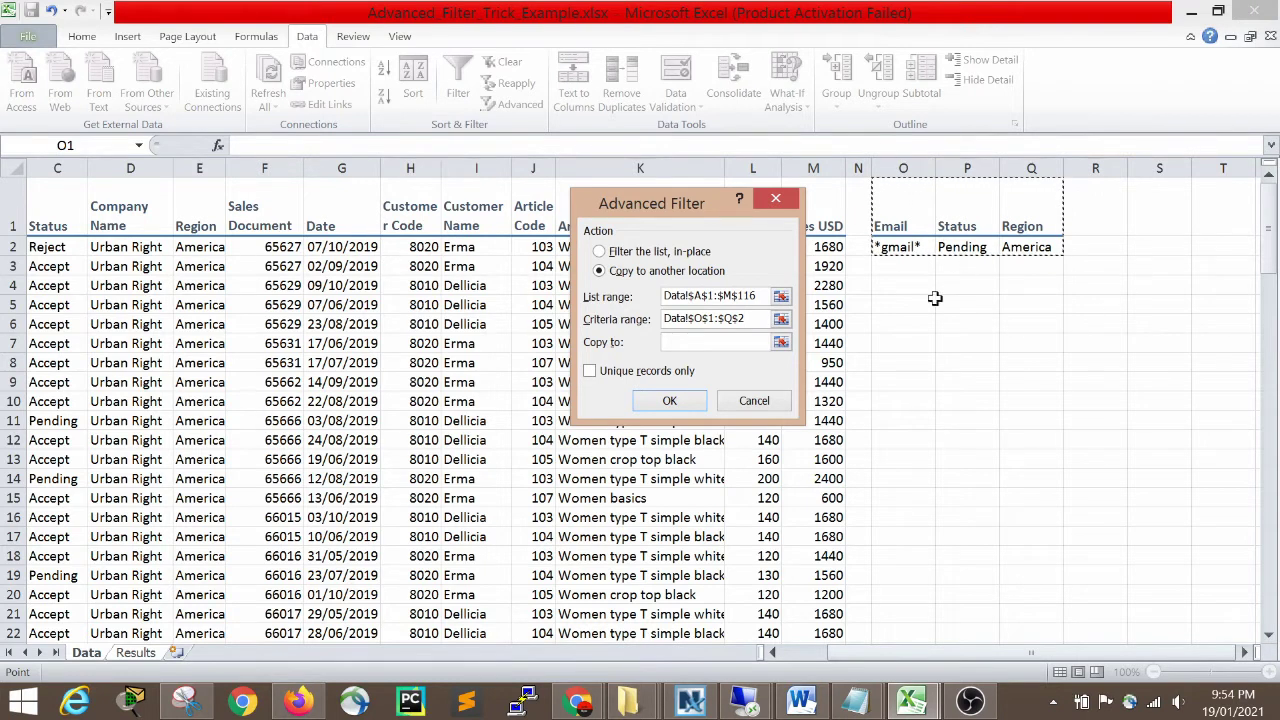
pyautogui.moveTo(687, 212); pyautogui.dragTo(622, 166)
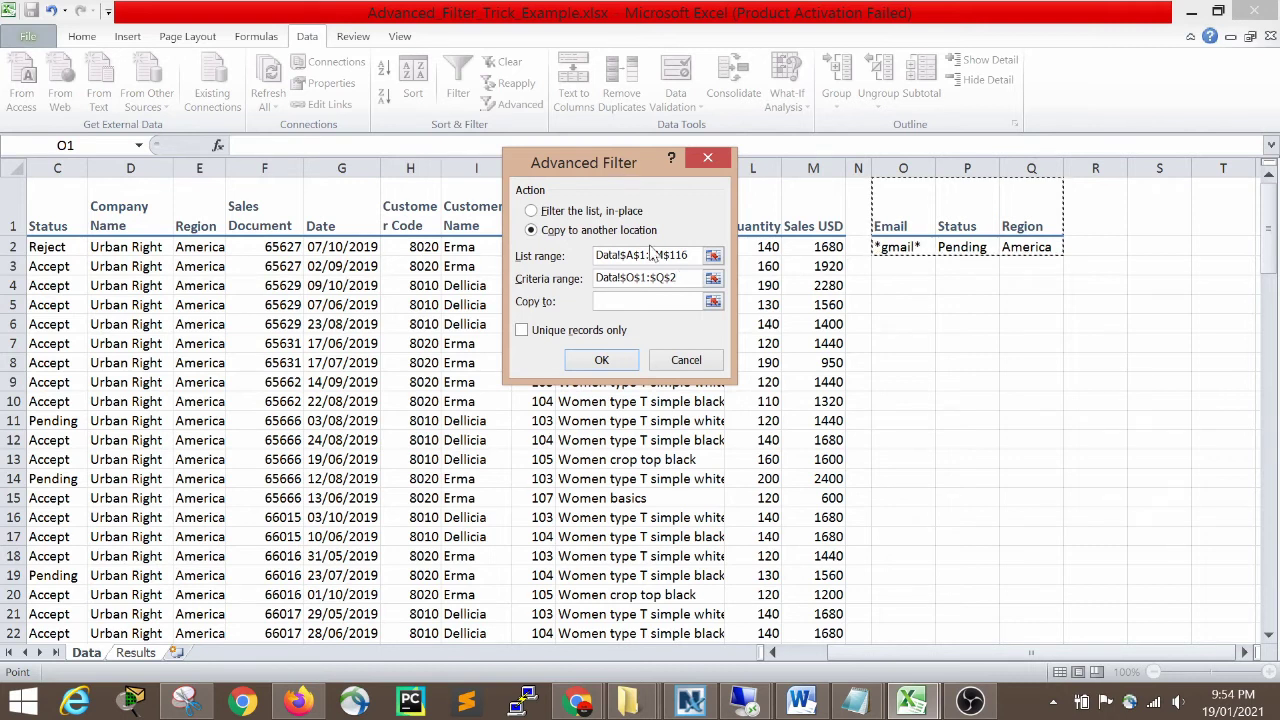
pyautogui.click(648, 301)
pyautogui.hotkey('ctrl', 'pagedown')
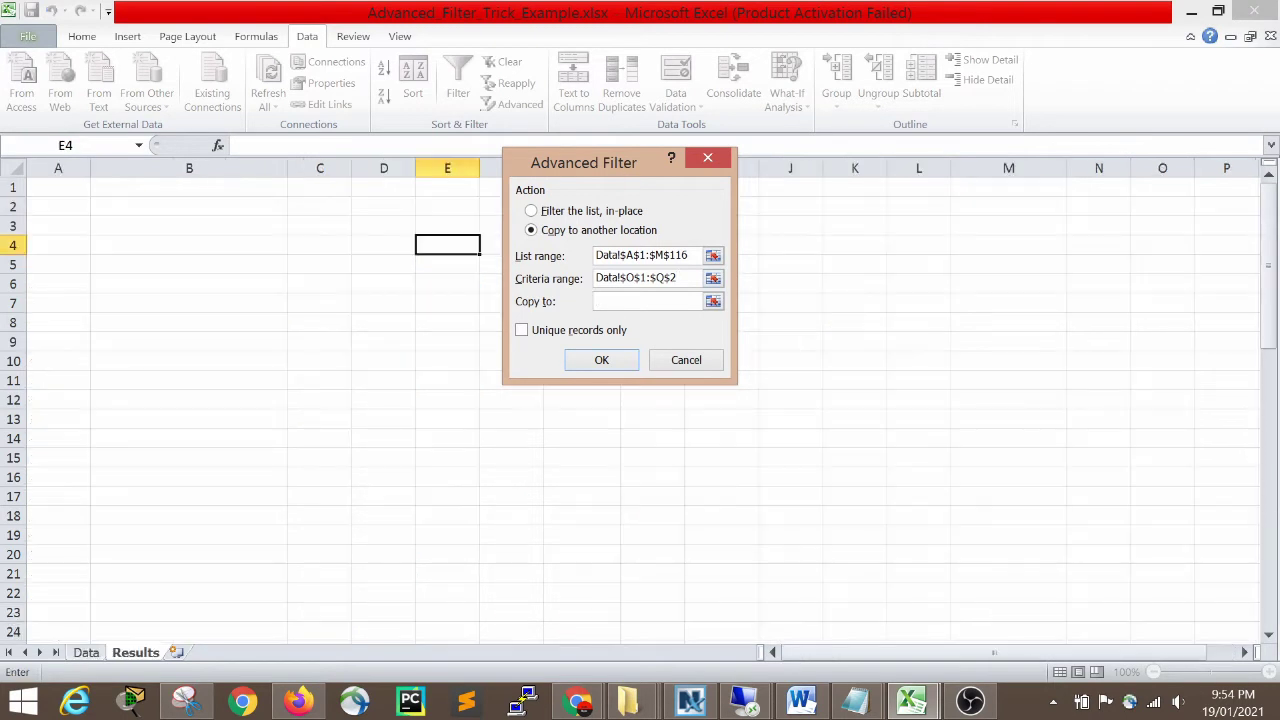
# Set the copy destination to Results cell A1 and run the Advanced Filter.
pyautogui.click(49, 189)
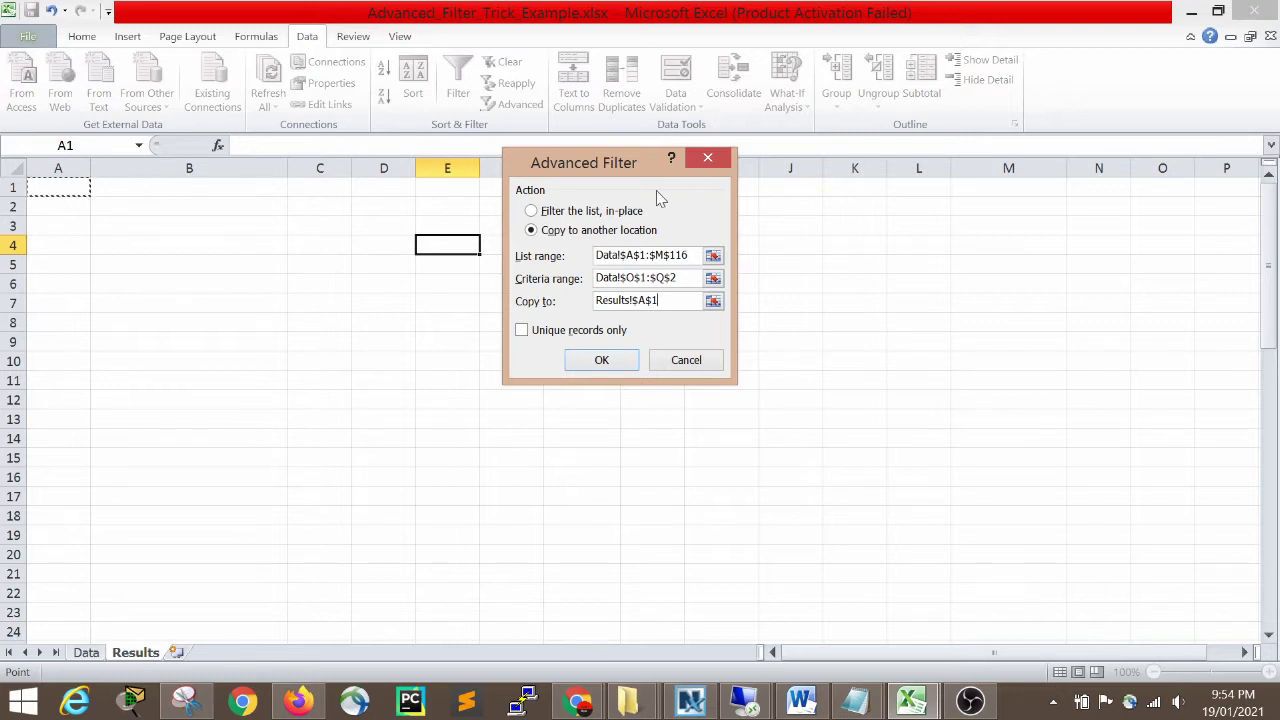
pyautogui.click(338, 360)
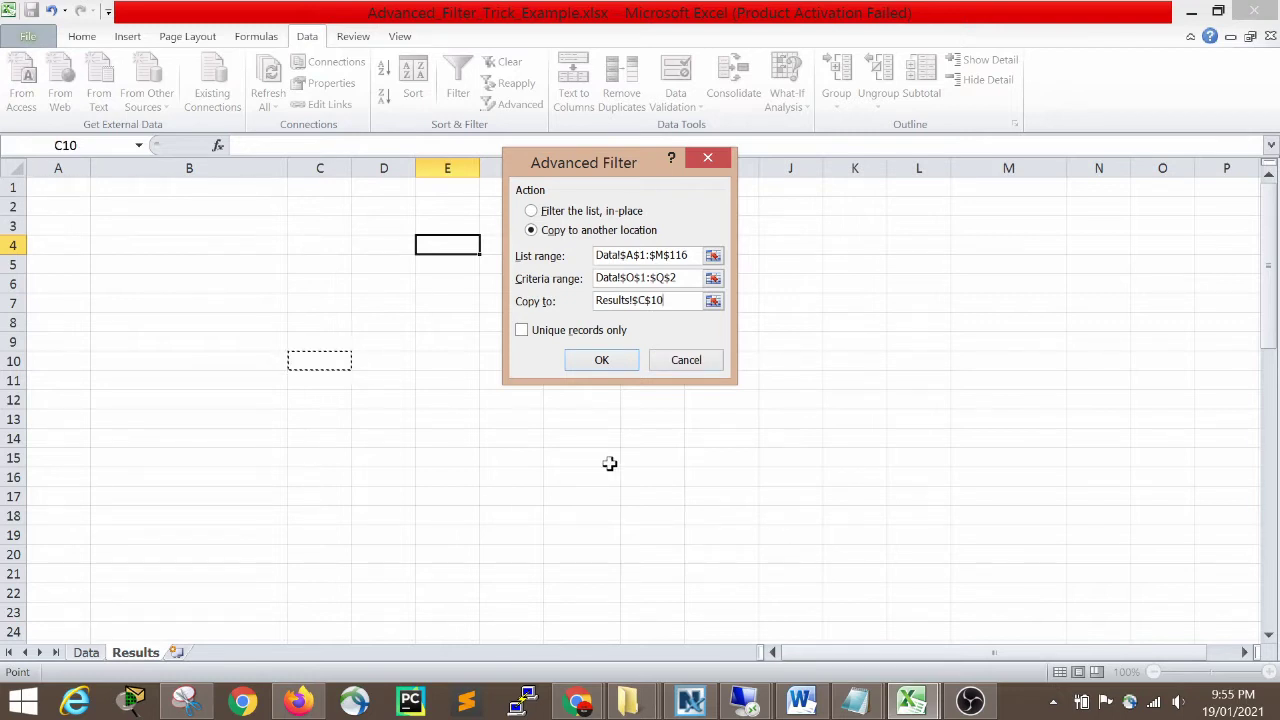
pyautogui.click(51, 186)
pyautogui.click(601, 360)
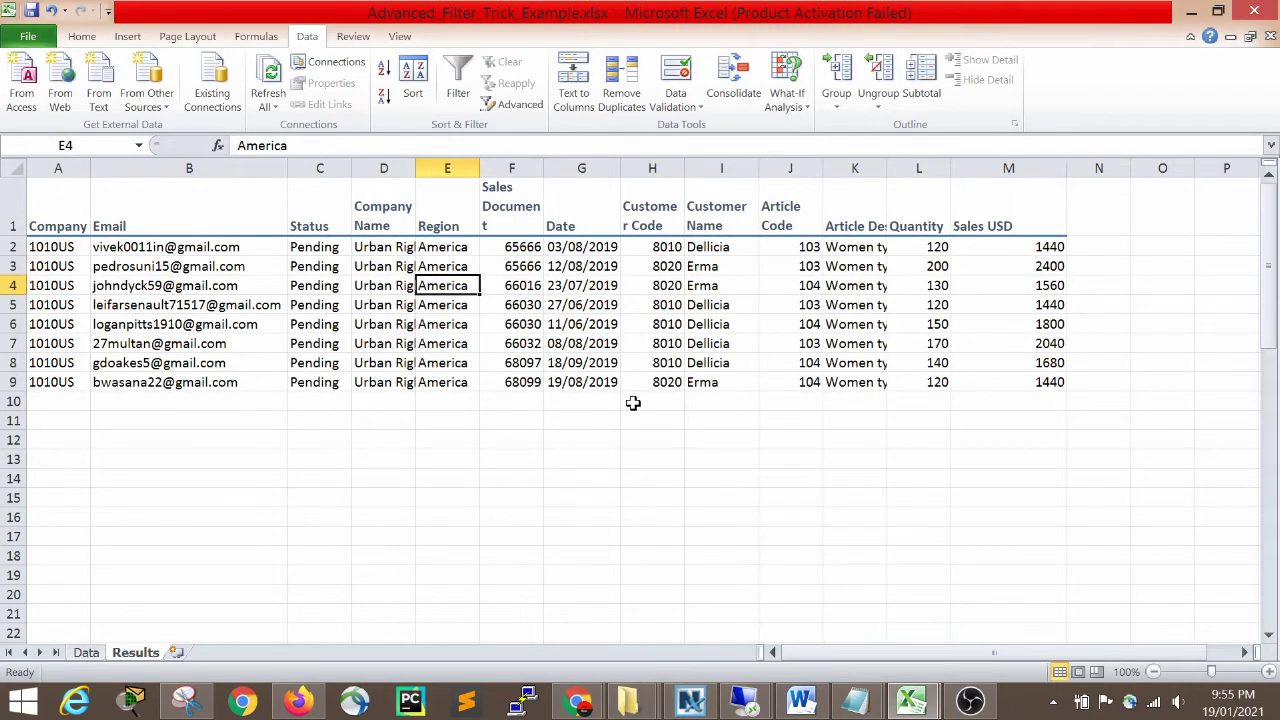
# Return to the Data sheet and look over the O1:Q2 criteria block.
pyautogui.click(86, 652)
pyautogui.click(944, 325)
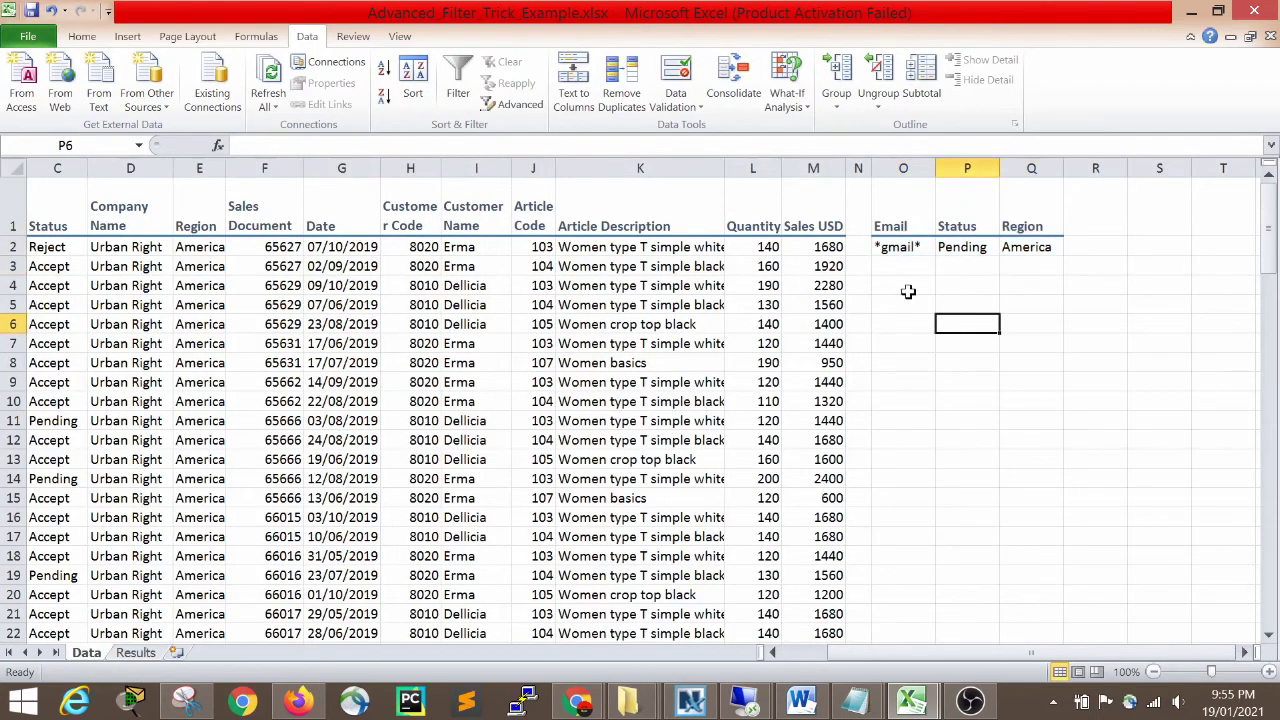
pyautogui.moveTo(891, 219); pyautogui.dragTo(1033, 257)
pyautogui.click(1040, 326)
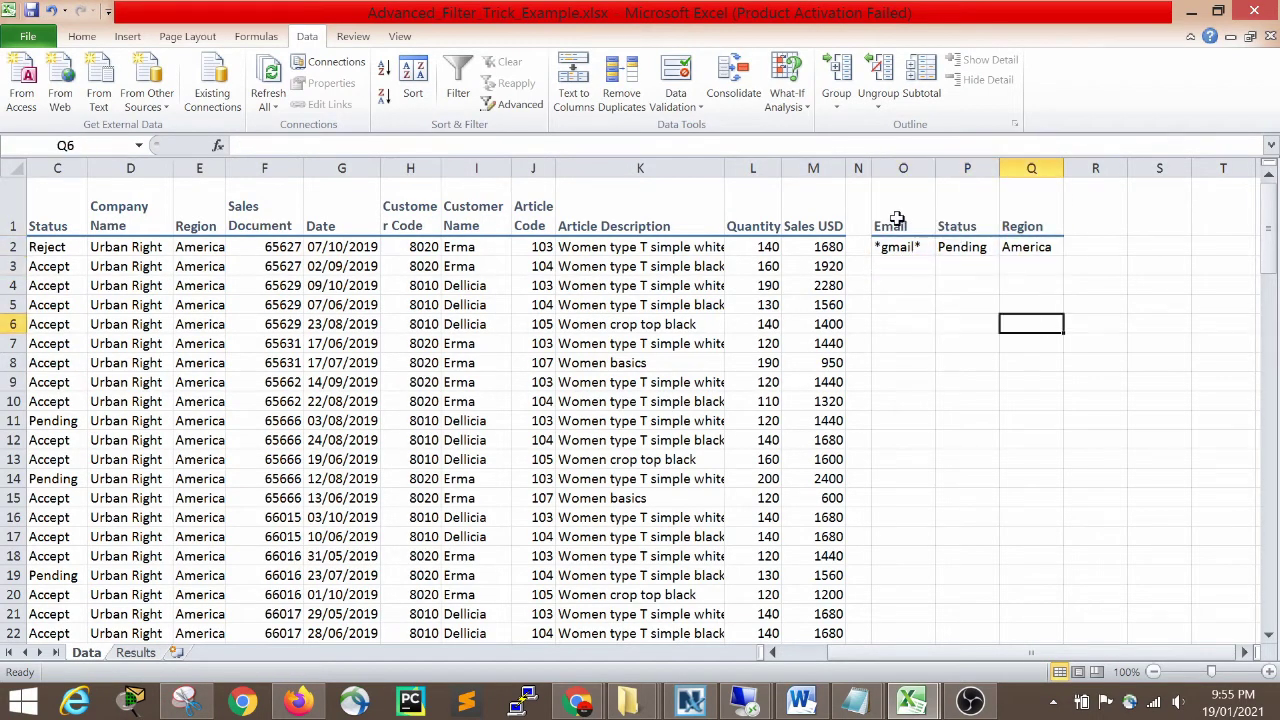
pyautogui.moveTo(891, 219); pyautogui.dragTo(1033, 257)
pyautogui.click(966, 375)
pyautogui.click(902, 247)
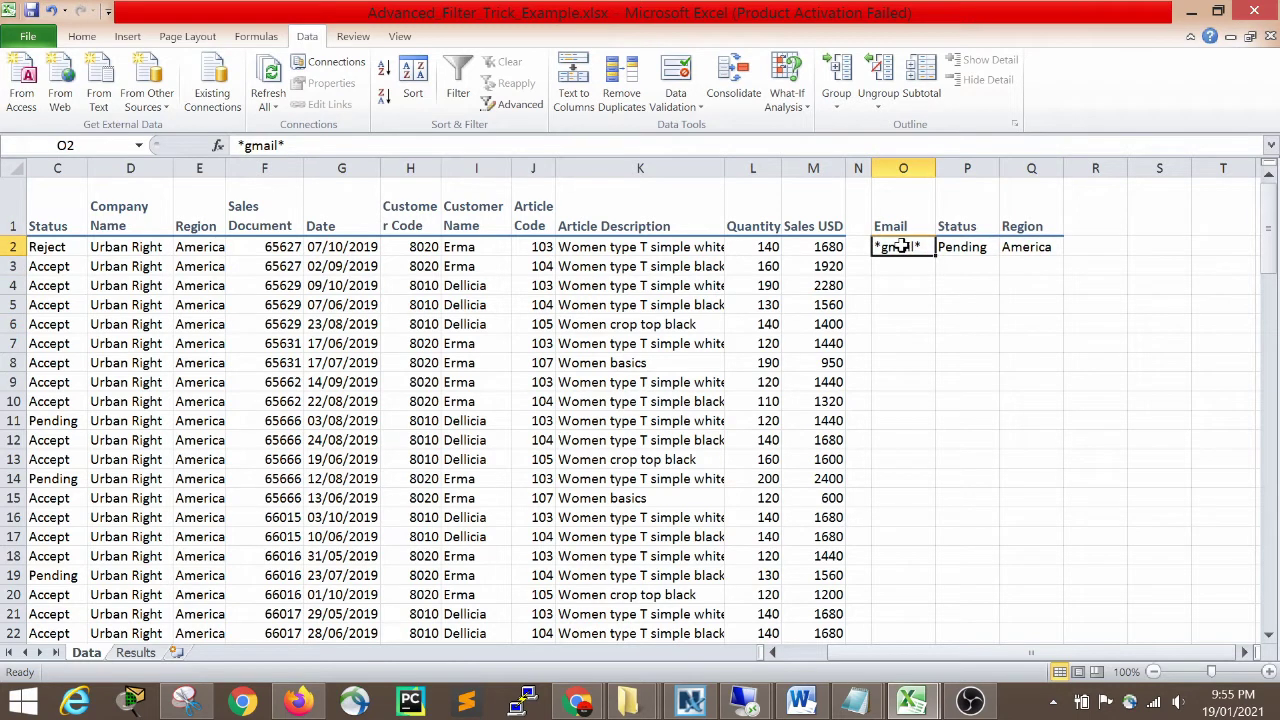
pyautogui.click(140, 653)
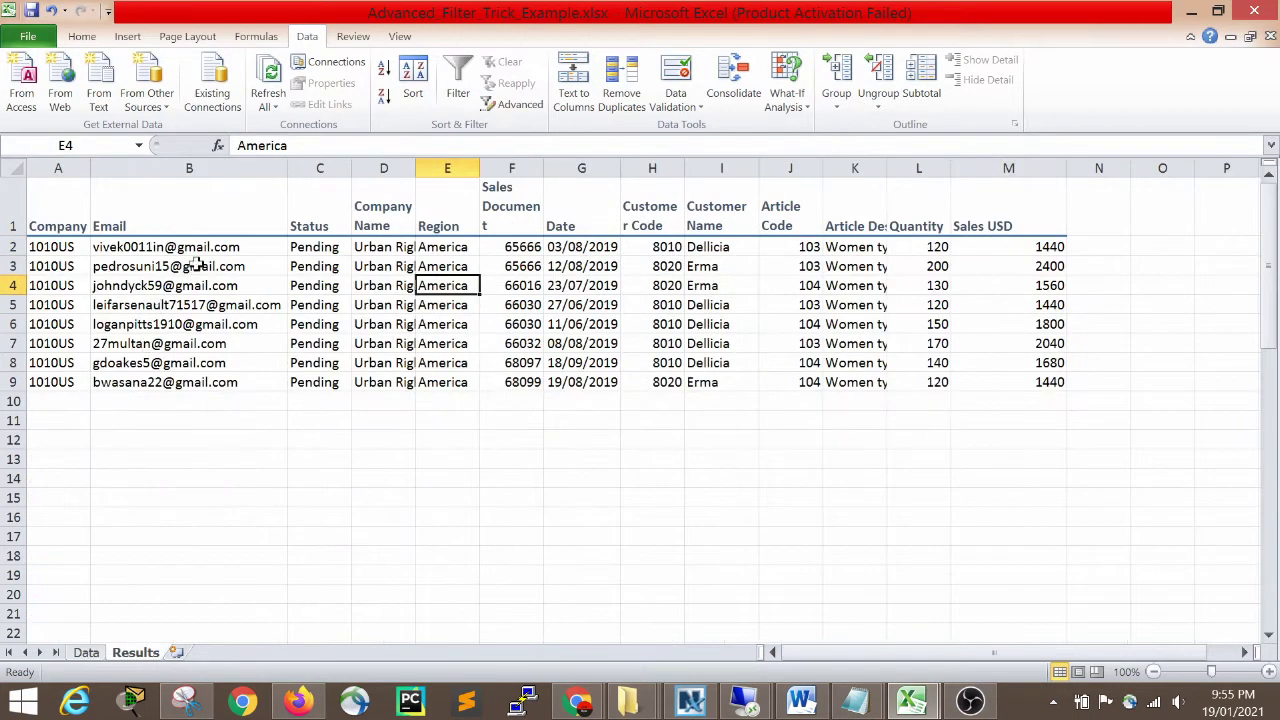
pyautogui.moveTo(196, 250); pyautogui.dragTo(203, 385)
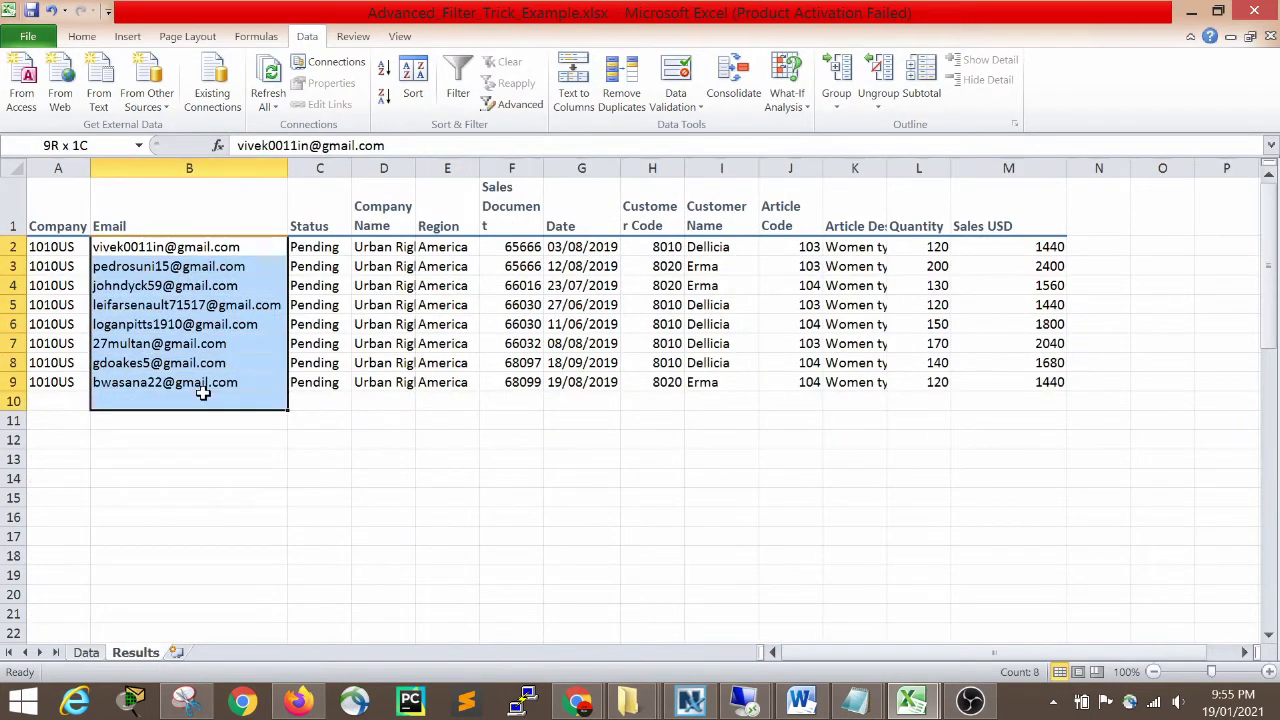
pyautogui.click(88, 652)
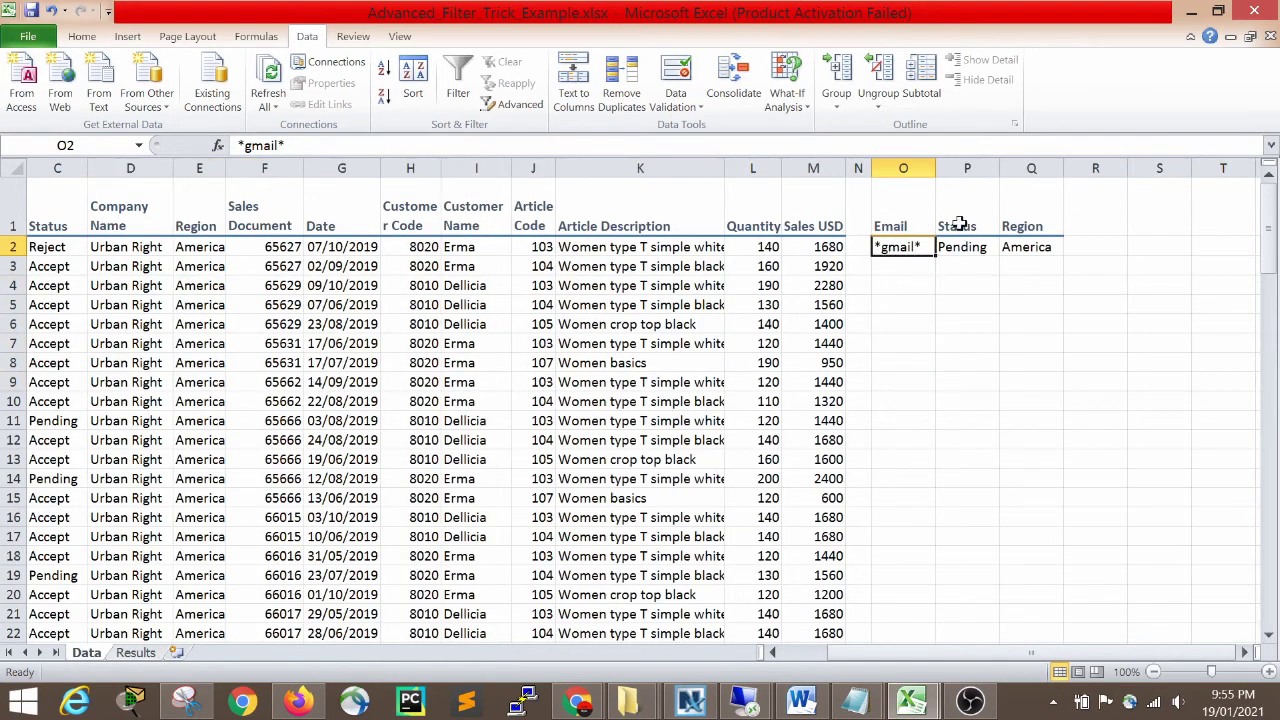
pyautogui.moveTo(961, 222); pyautogui.dragTo(966, 272)
pyautogui.click(966, 334)
pyautogui.click(966, 226)
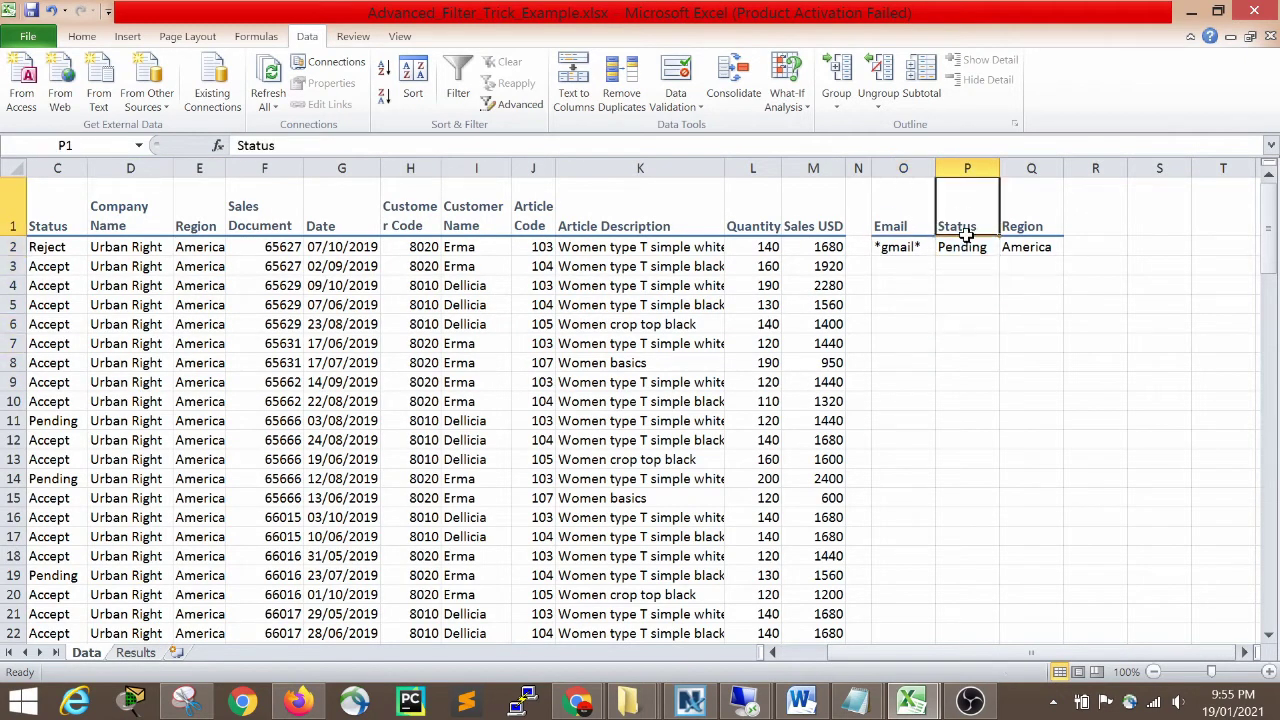
pyautogui.click(138, 652)
pyautogui.click(360, 282)
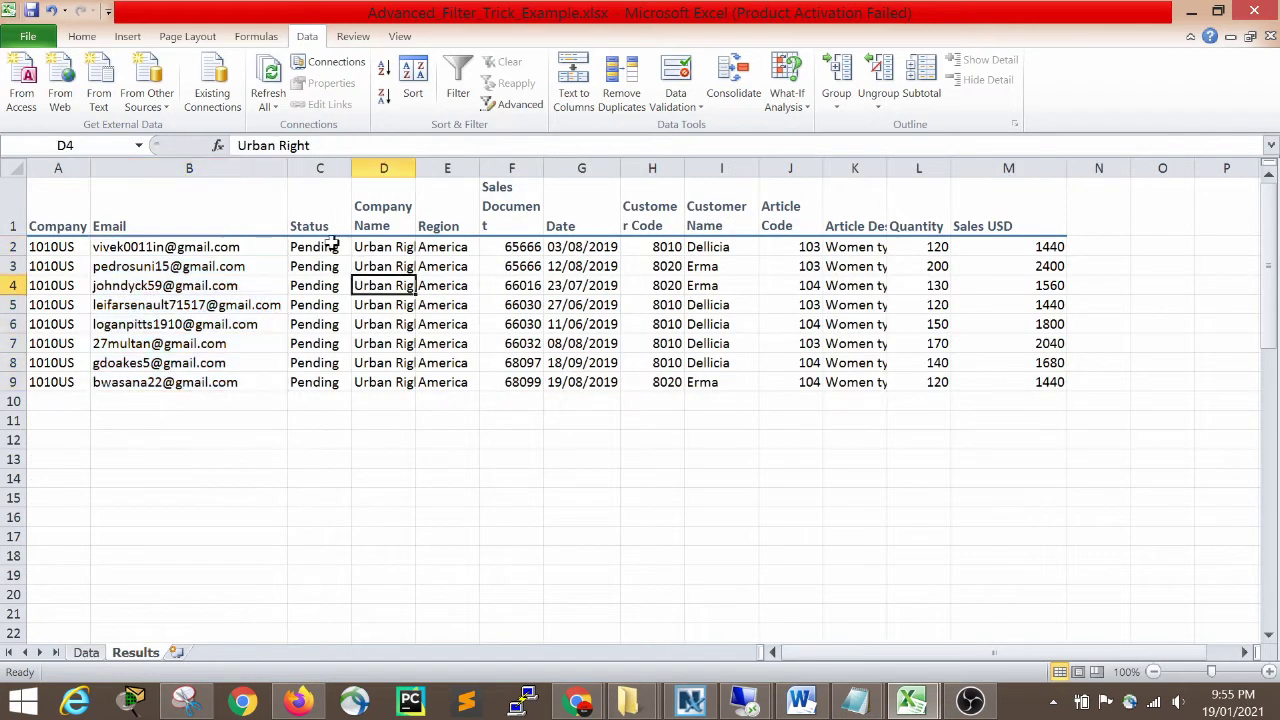
pyautogui.moveTo(324, 222); pyautogui.dragTo(337, 377)
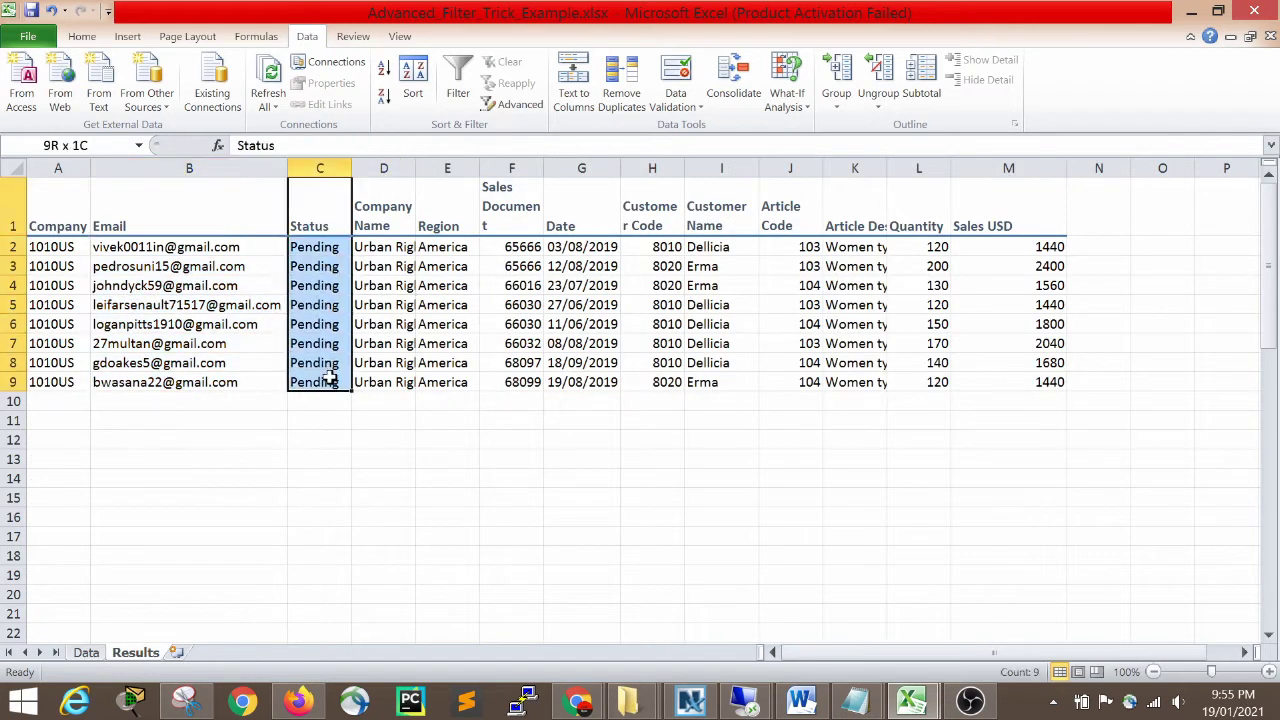
pyautogui.click(86, 652)
pyautogui.click(1025, 207)
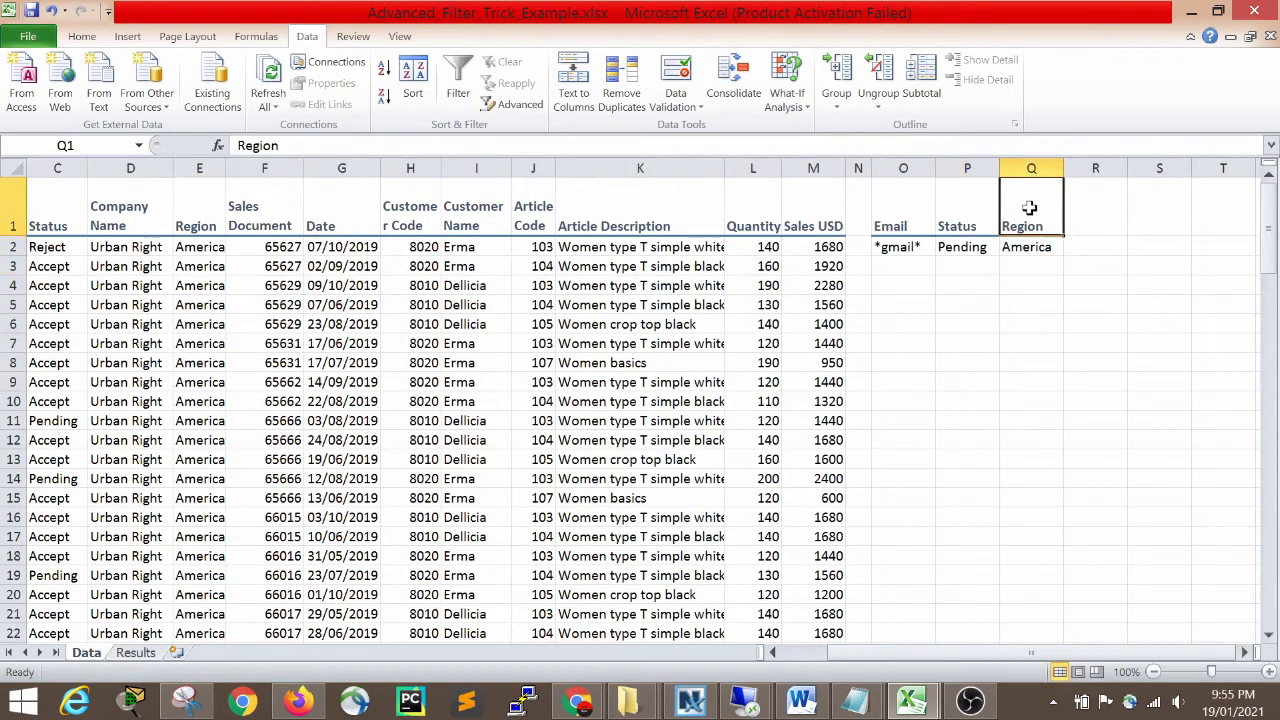
pyautogui.click(133, 655)
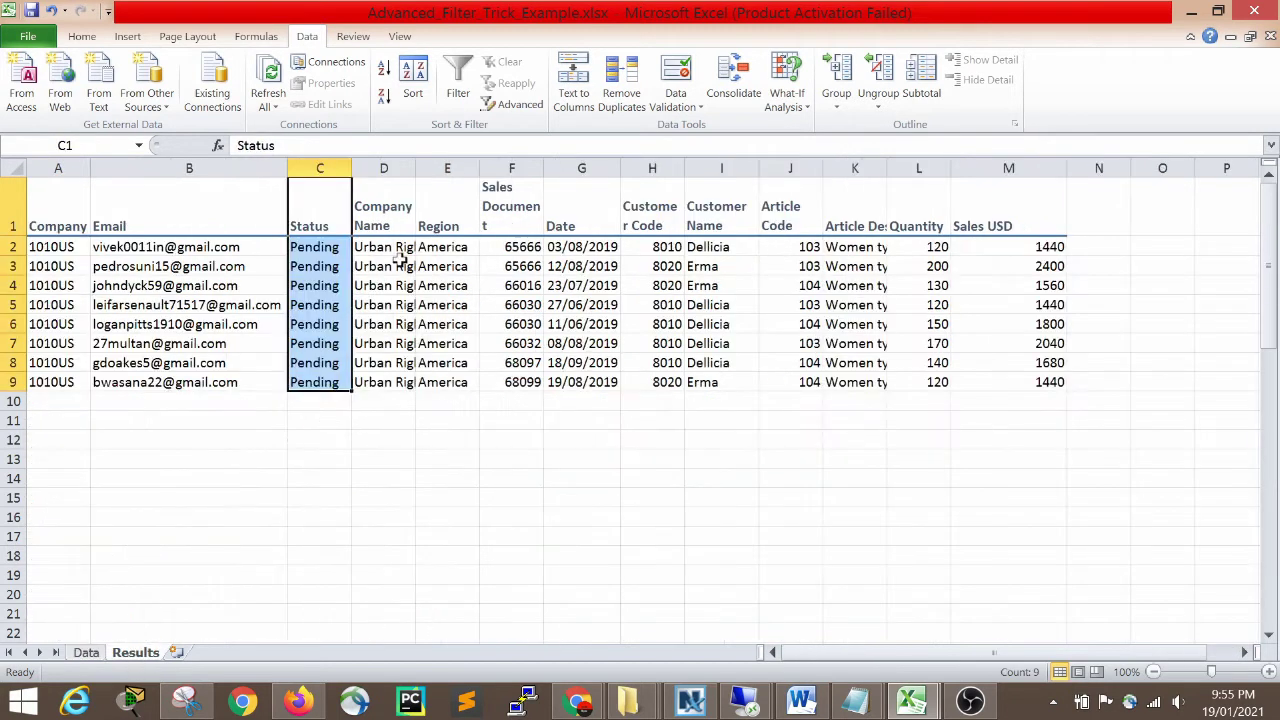
pyautogui.moveTo(450, 215); pyautogui.dragTo(447, 365)
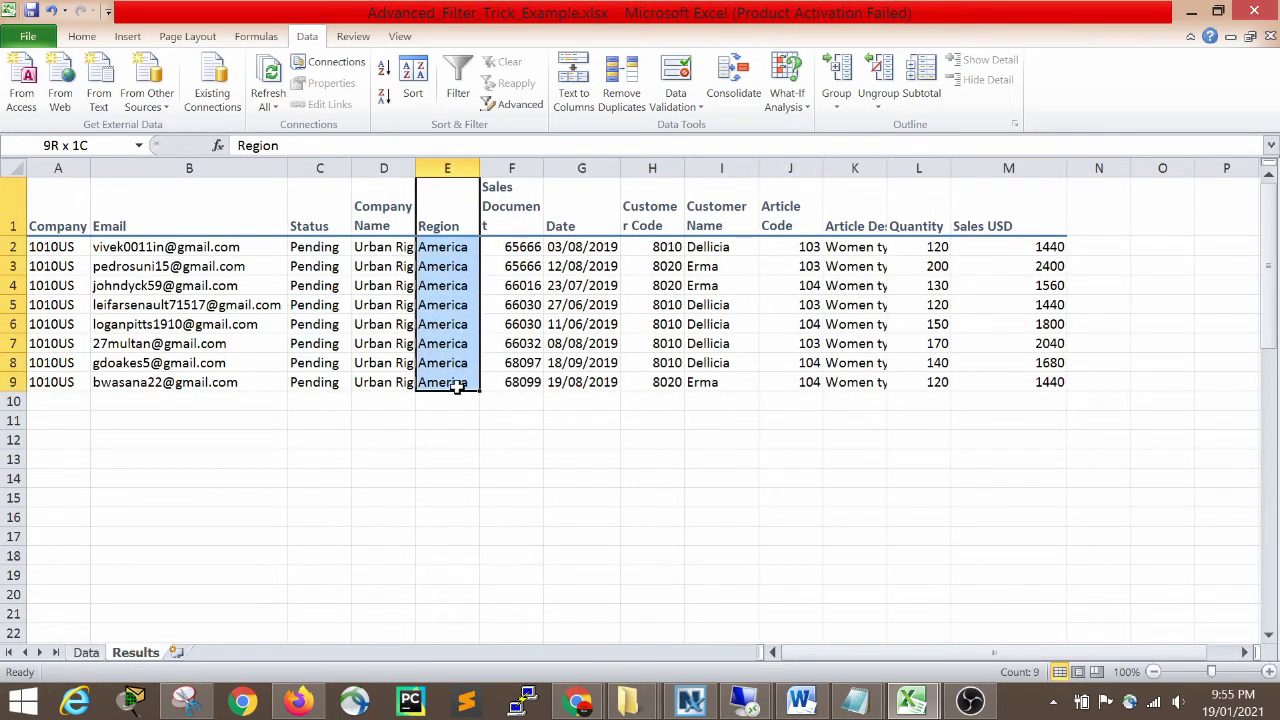
pyautogui.click(445, 478)
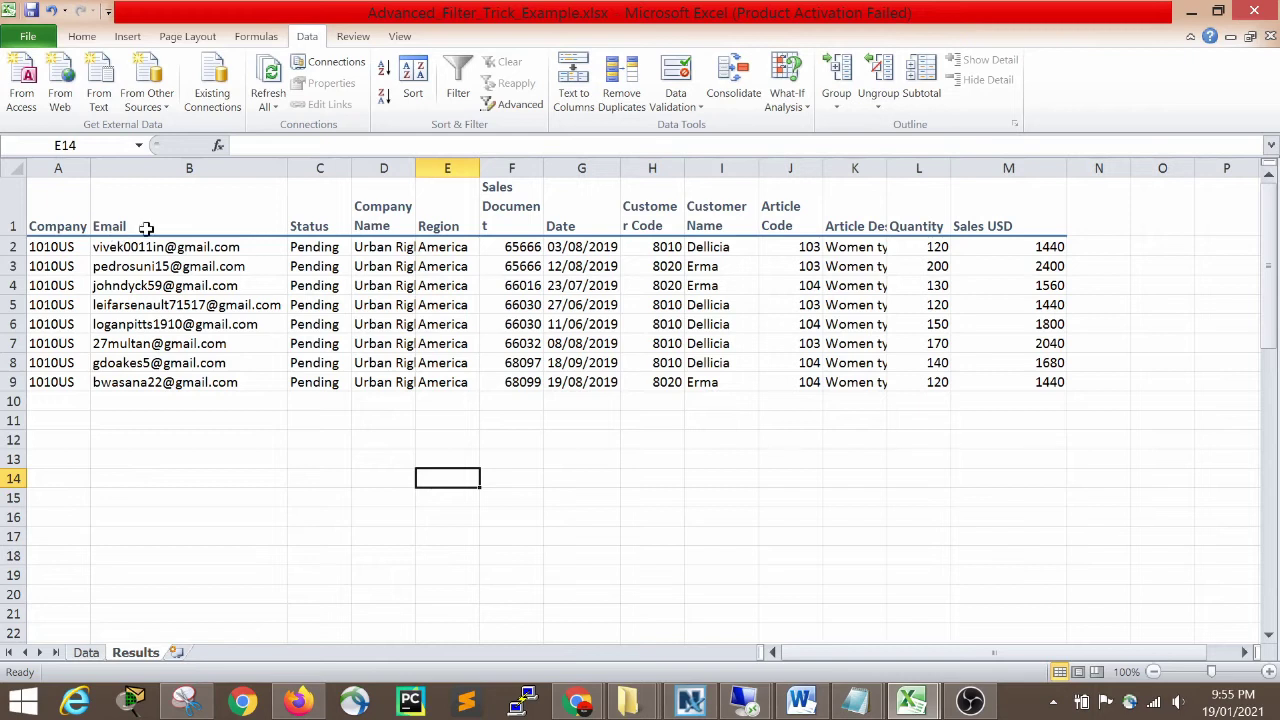
pyautogui.click(78, 645)
pyautogui.click(80, 650)
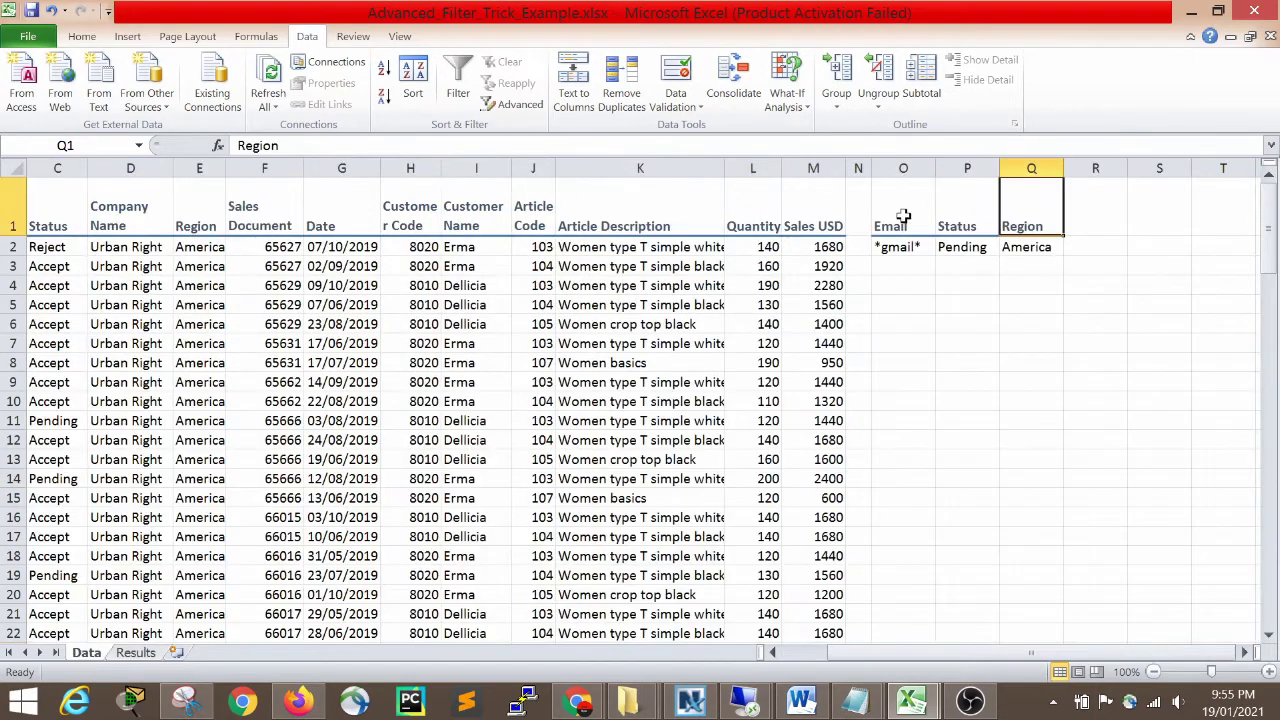
pyautogui.moveTo(903, 216); pyautogui.dragTo(1051, 240)
pyautogui.click(1031, 304)
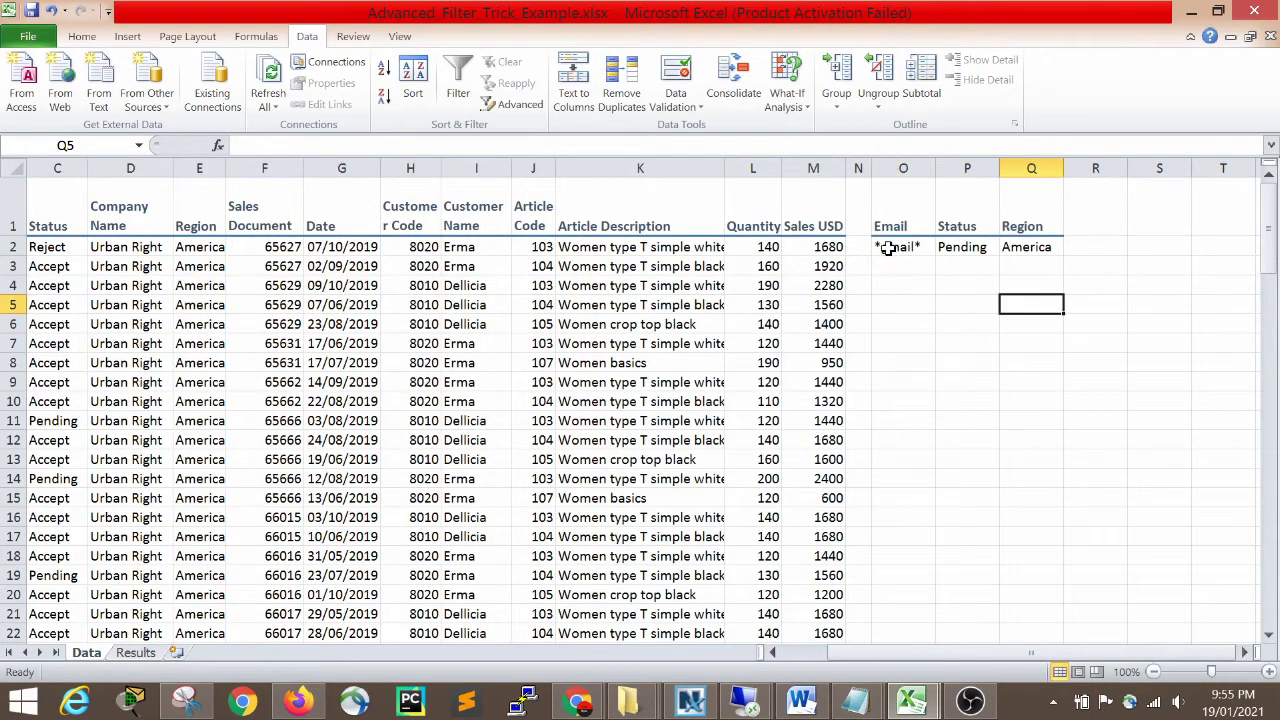
pyautogui.moveTo(888, 249); pyautogui.dragTo(1045, 240)
pyautogui.click(950, 318)
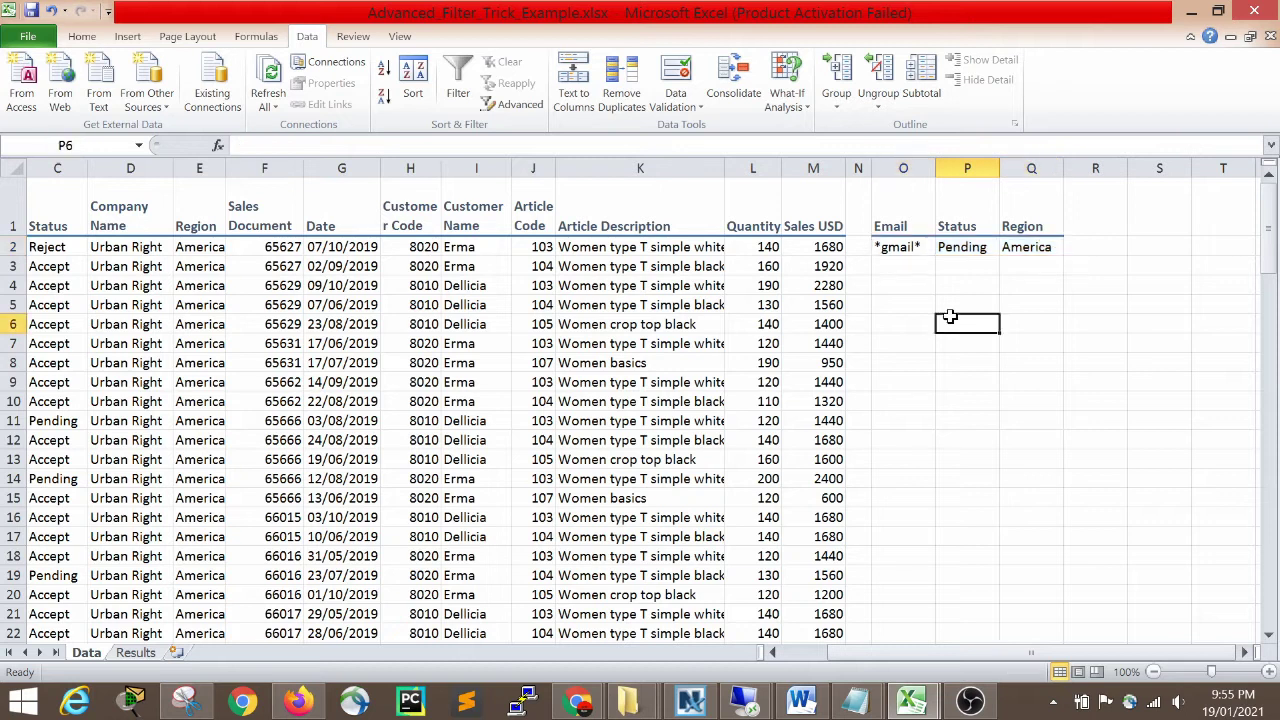
pyautogui.moveTo(885, 247); pyautogui.dragTo(1040, 247)
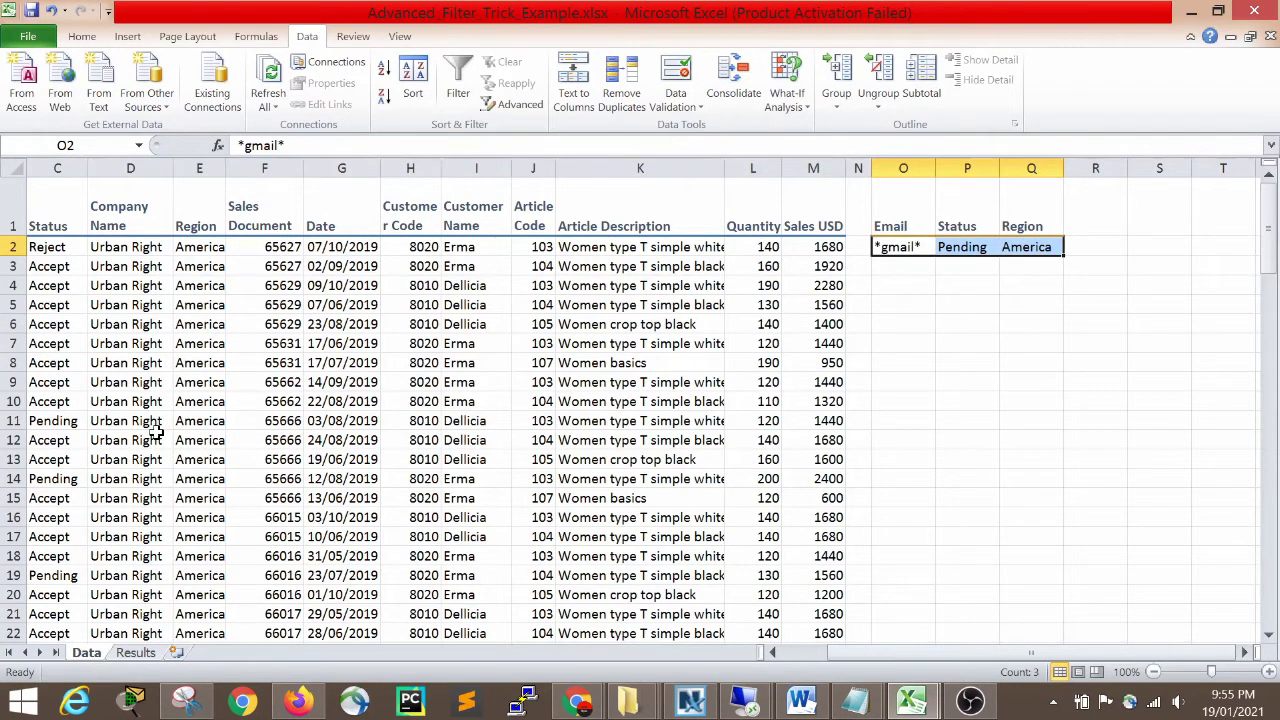
pyautogui.click(130, 653)
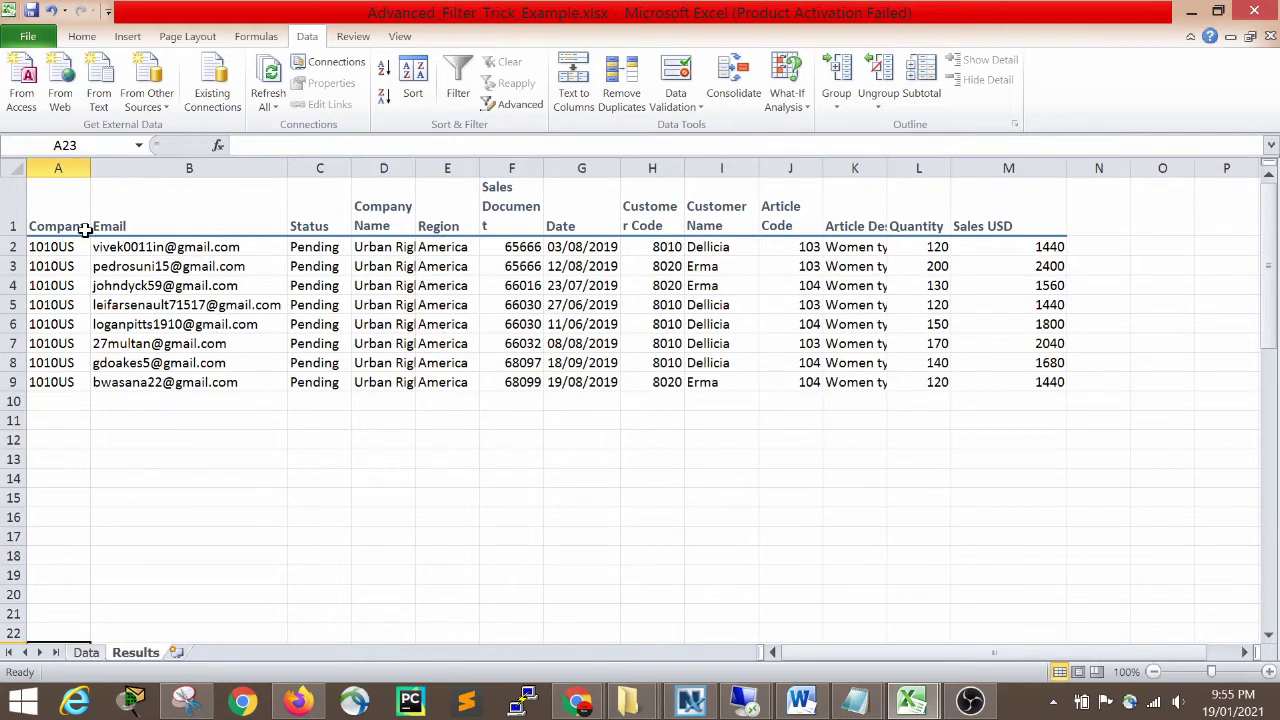
pyautogui.moveTo(62, 226); pyautogui.dragTo(86, 286)
pyautogui.click(86, 652)
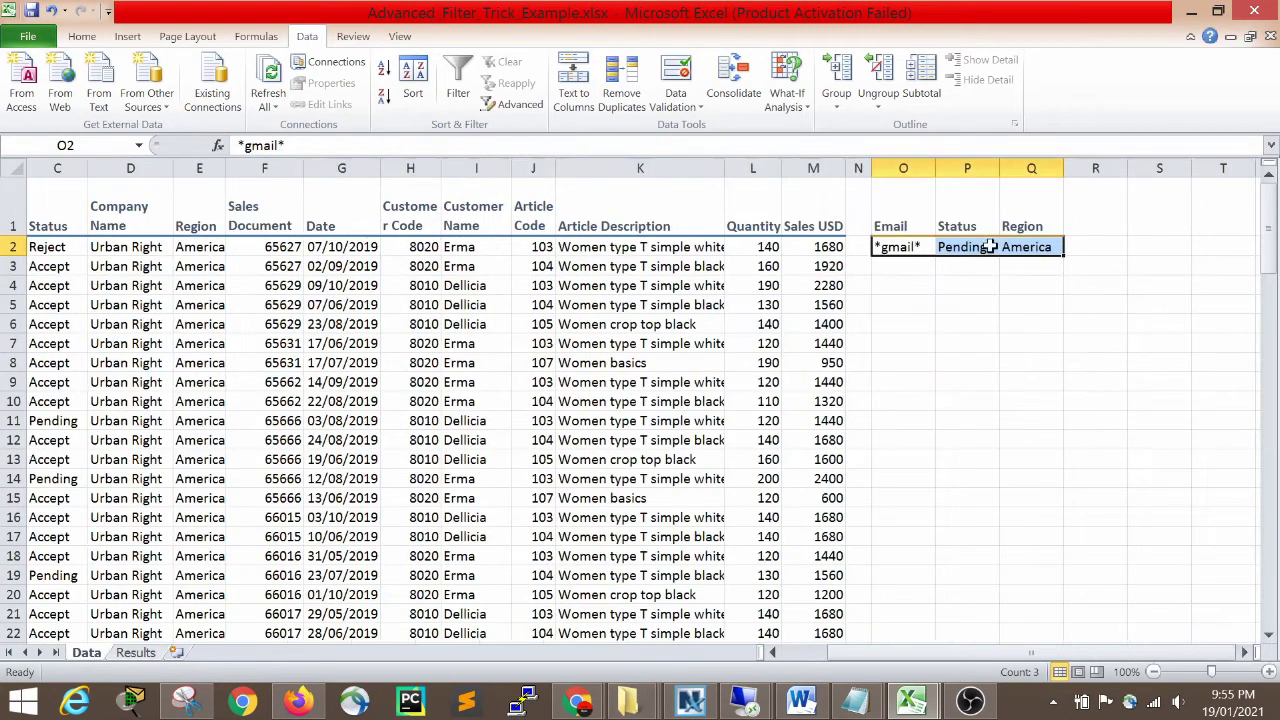
pyautogui.moveTo(900, 208); pyautogui.dragTo(1058, 226)
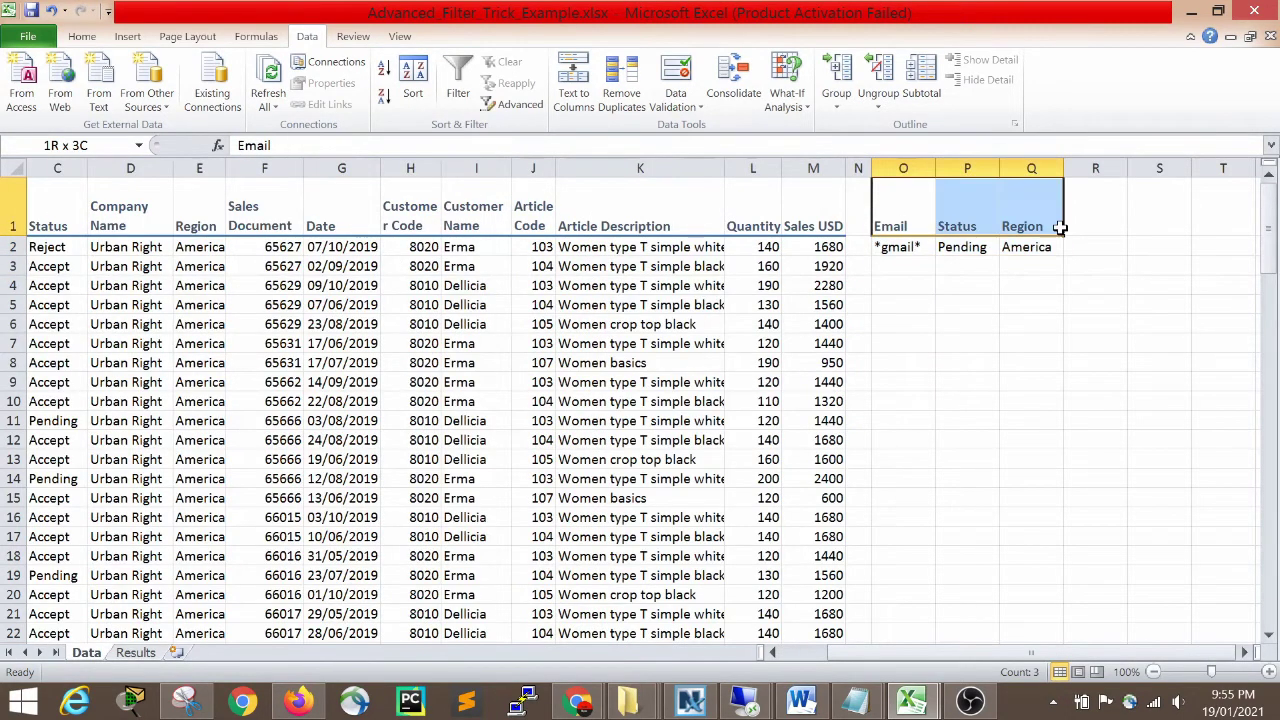
pyautogui.click(130, 653)
pyautogui.moveTo(50, 266)
pyautogui.mouseDown()
pyautogui.moveTo(186, 329)
pyautogui.moveTo(641, 357)
pyautogui.mouseUp()
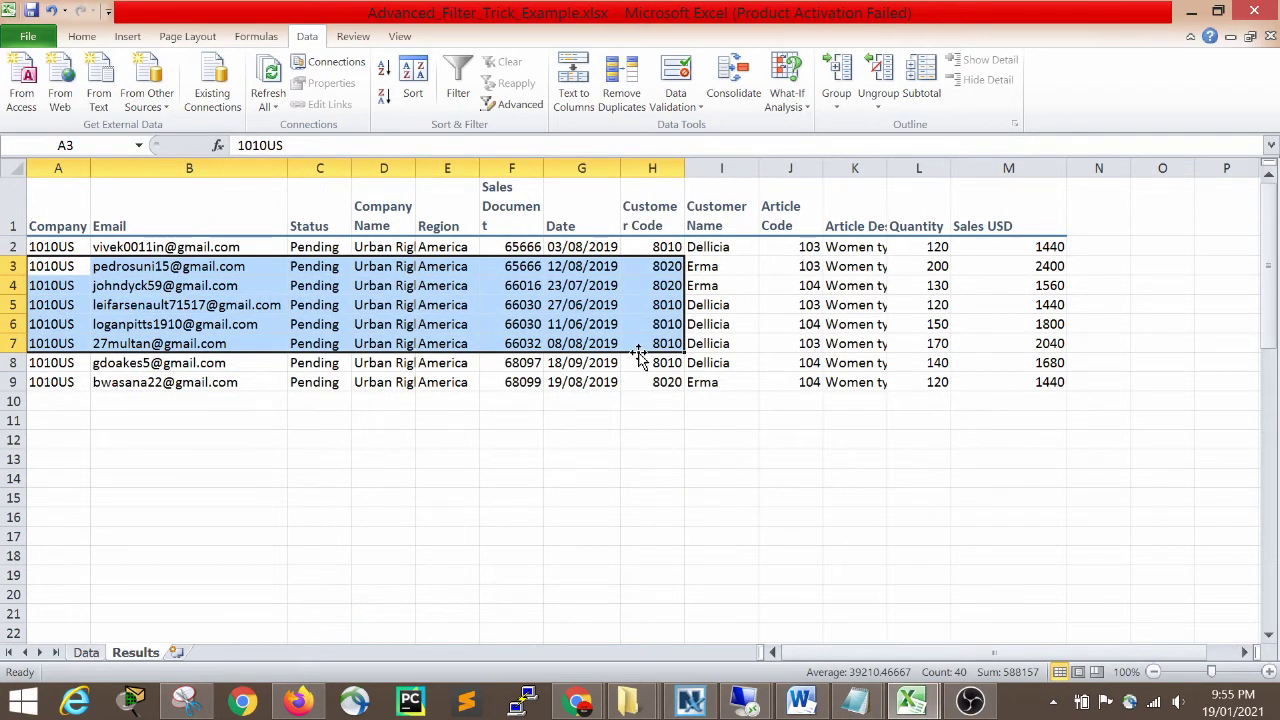
pyautogui.click(86, 652)
pyautogui.click(938, 347)
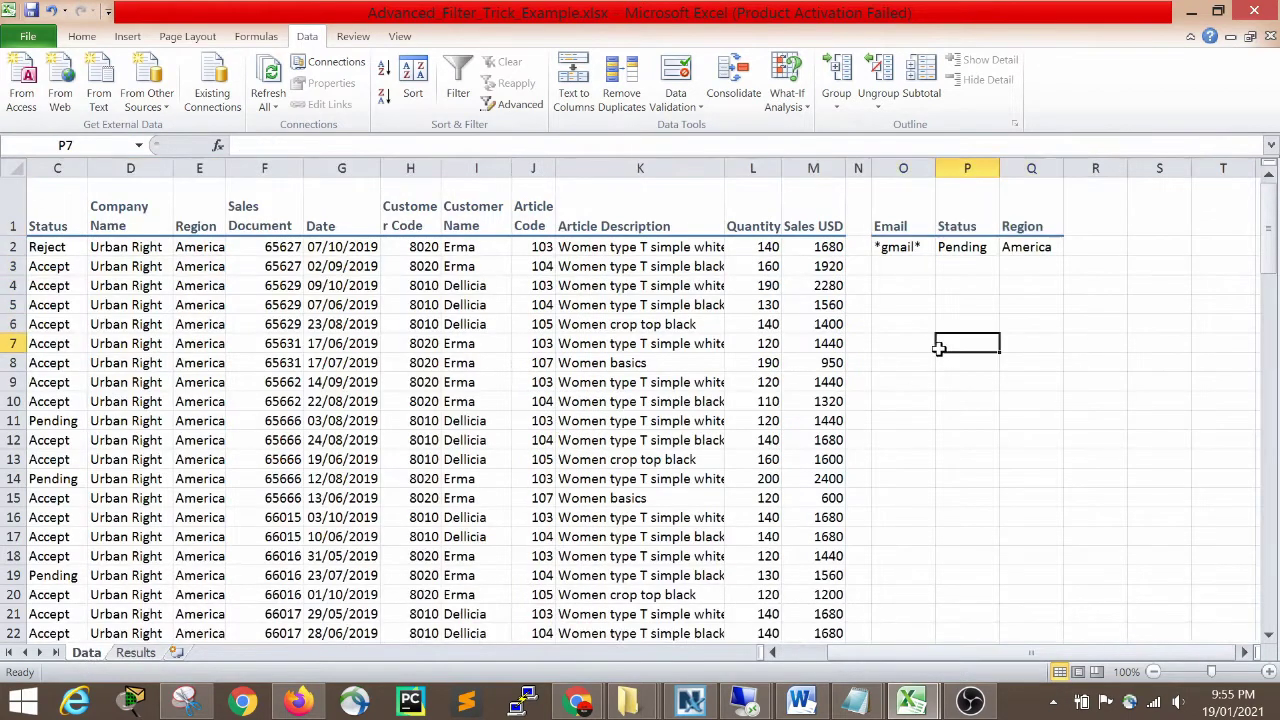
pyautogui.moveTo(903, 226); pyautogui.dragTo(1014, 286)
pyautogui.click(1008, 399)
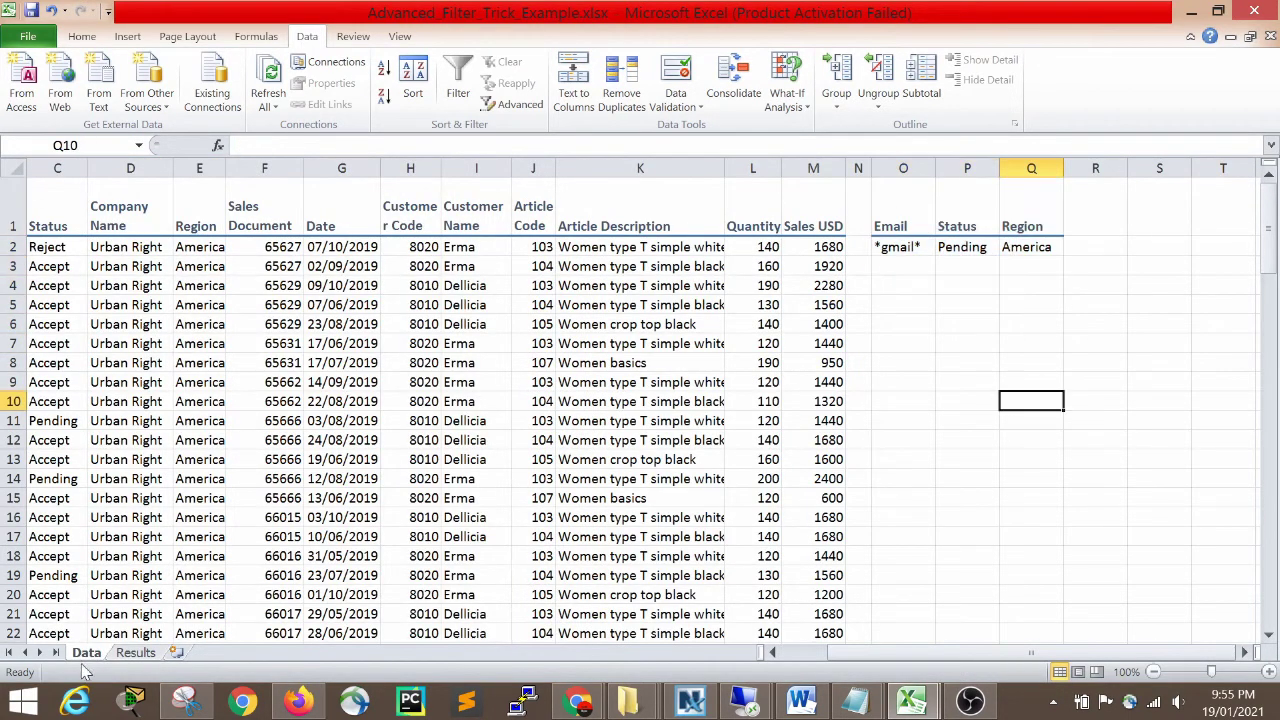
pyautogui.moveTo(40, 226); pyautogui.dragTo(757, 247)
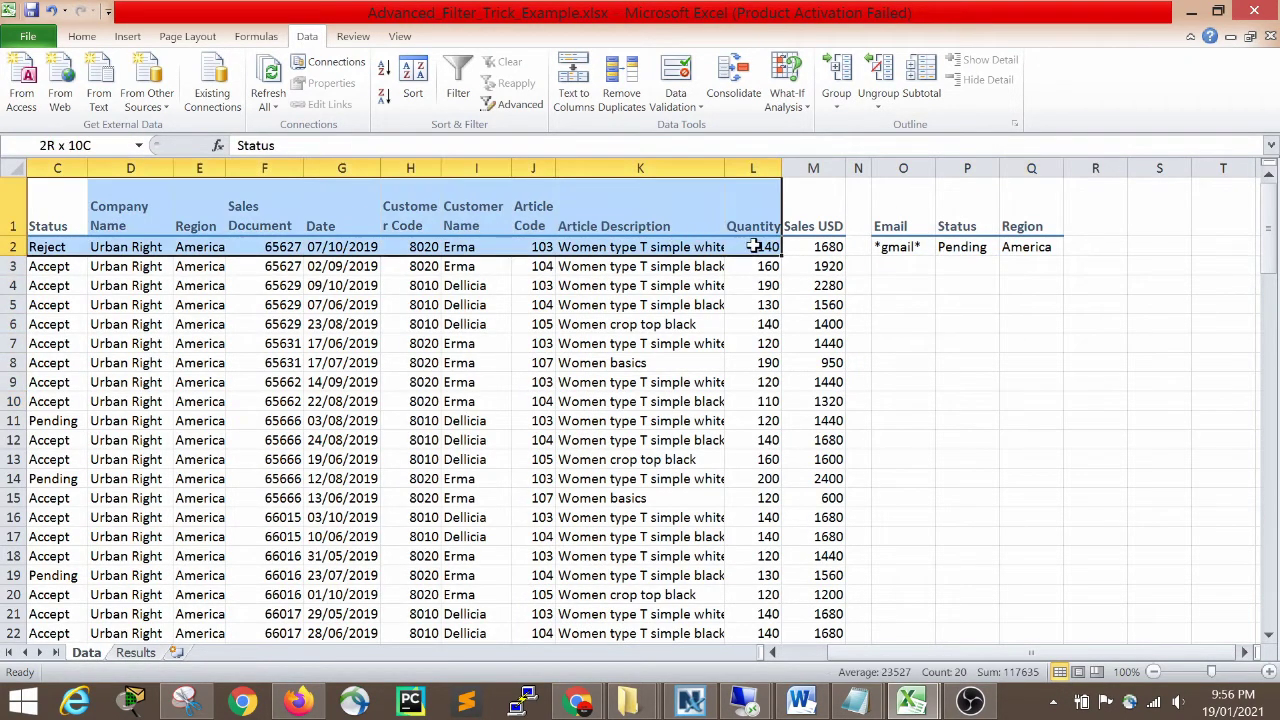
pyautogui.click(533, 401)
pyautogui.click(78, 205)
pyautogui.press('Left')
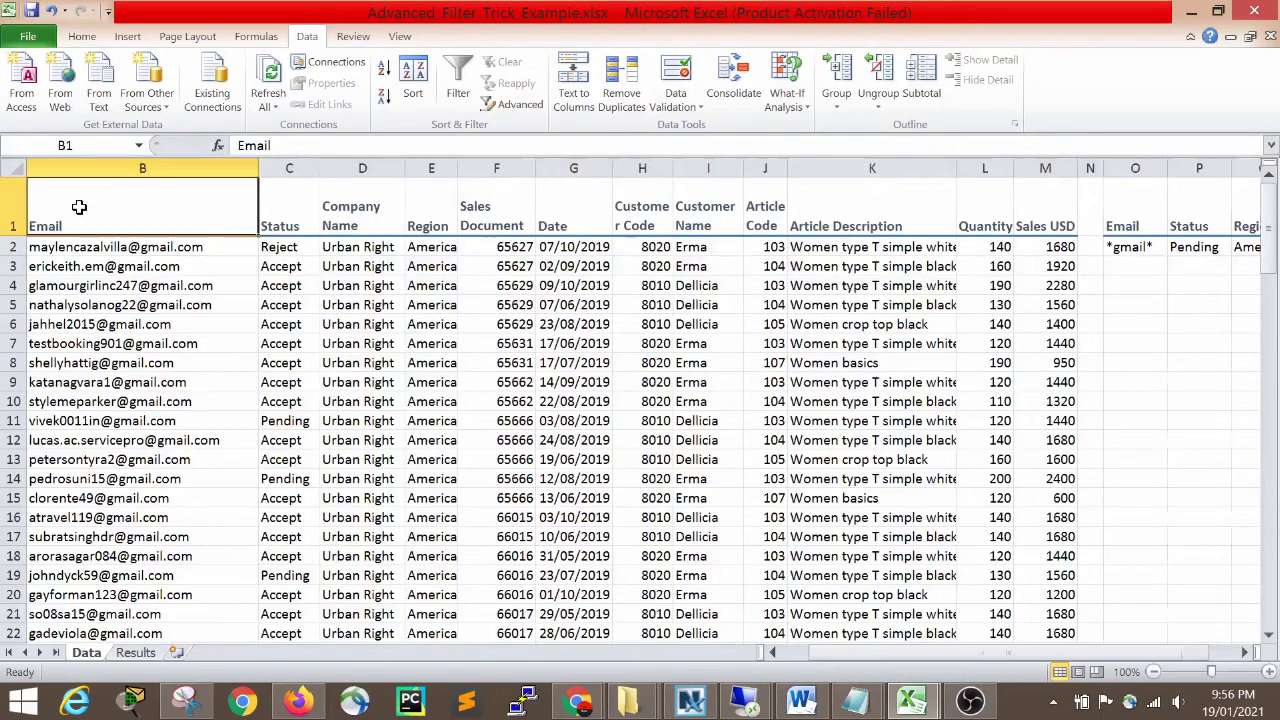
pyautogui.press('Left')
pyautogui.moveTo(70, 208); pyautogui.dragTo(1118, 216)
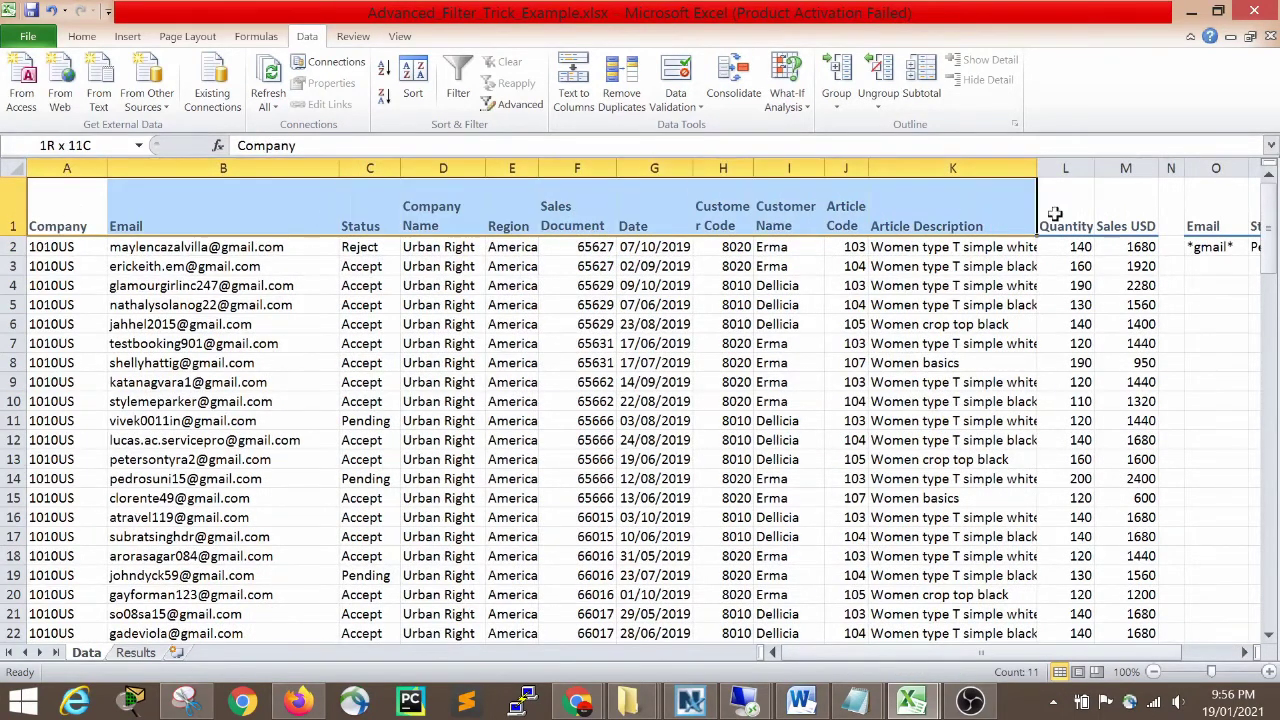
pyautogui.press('Right')
pyautogui.press('Right')
pyautogui.press('Right')
pyautogui.press('Right')
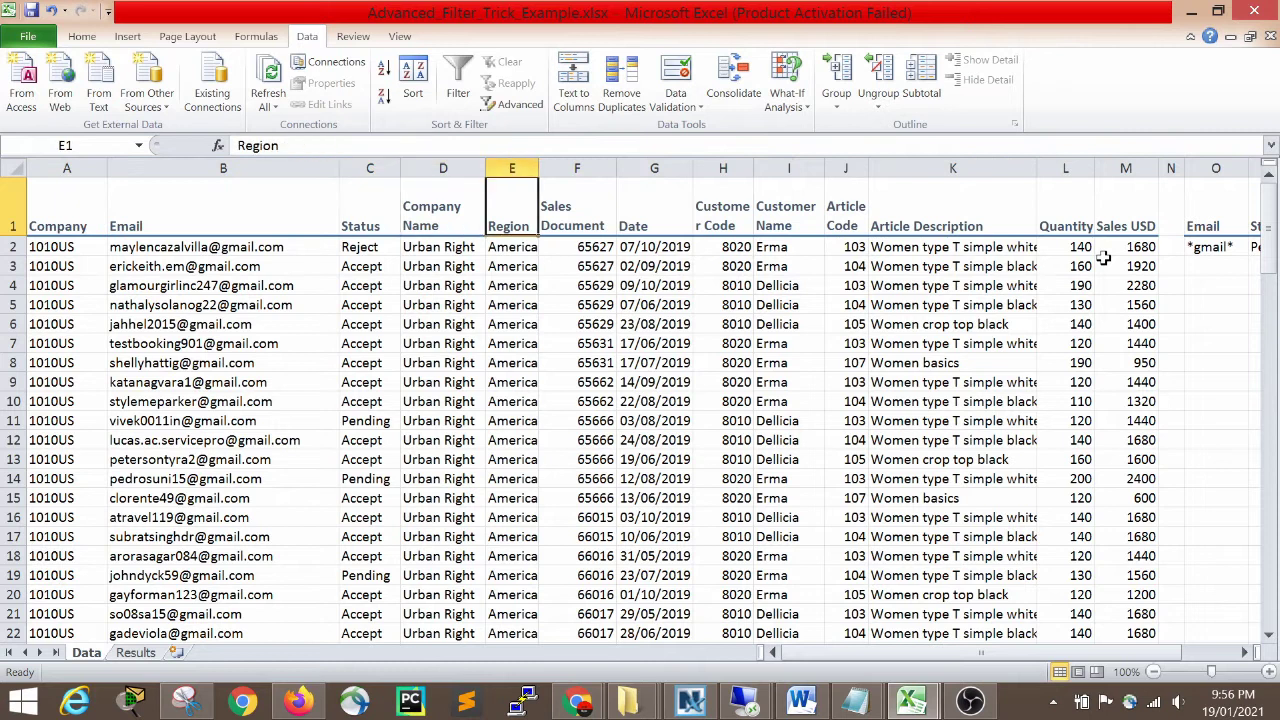
pyautogui.press('Right')
pyautogui.press('Right')
pyautogui.press('Right')
pyautogui.press('Right')
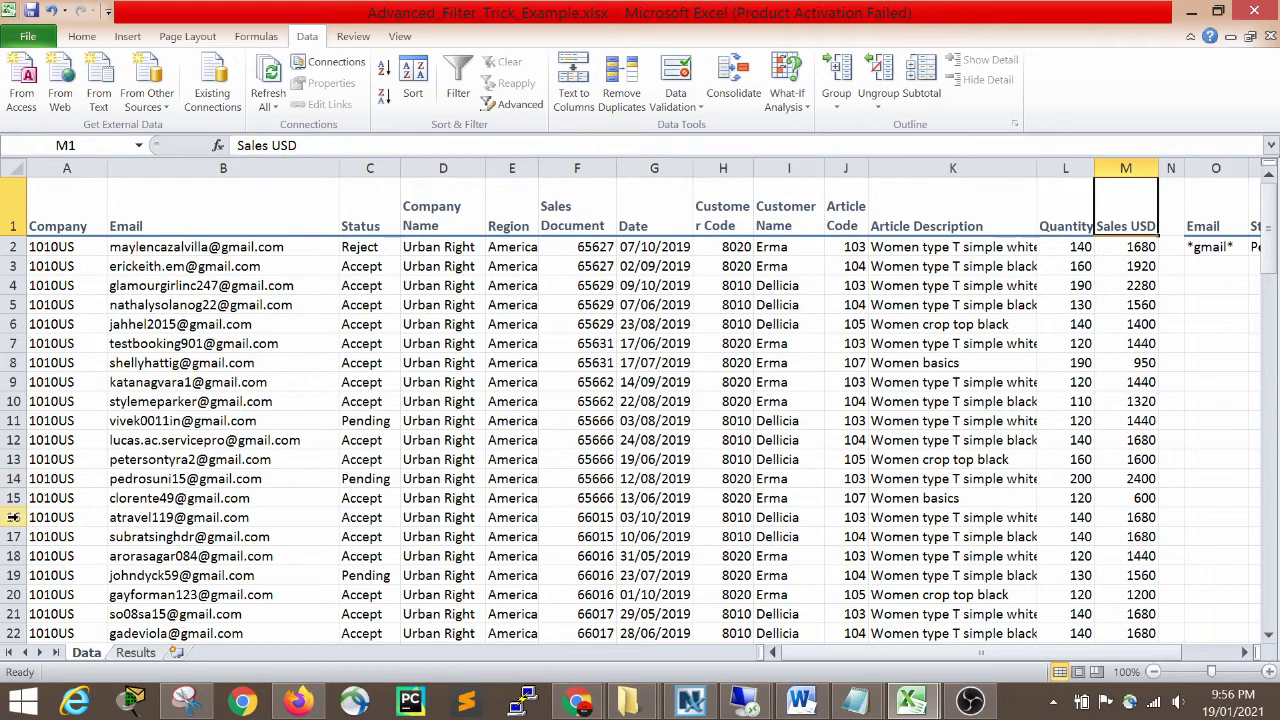
pyautogui.click(135, 652)
pyautogui.click(95, 364)
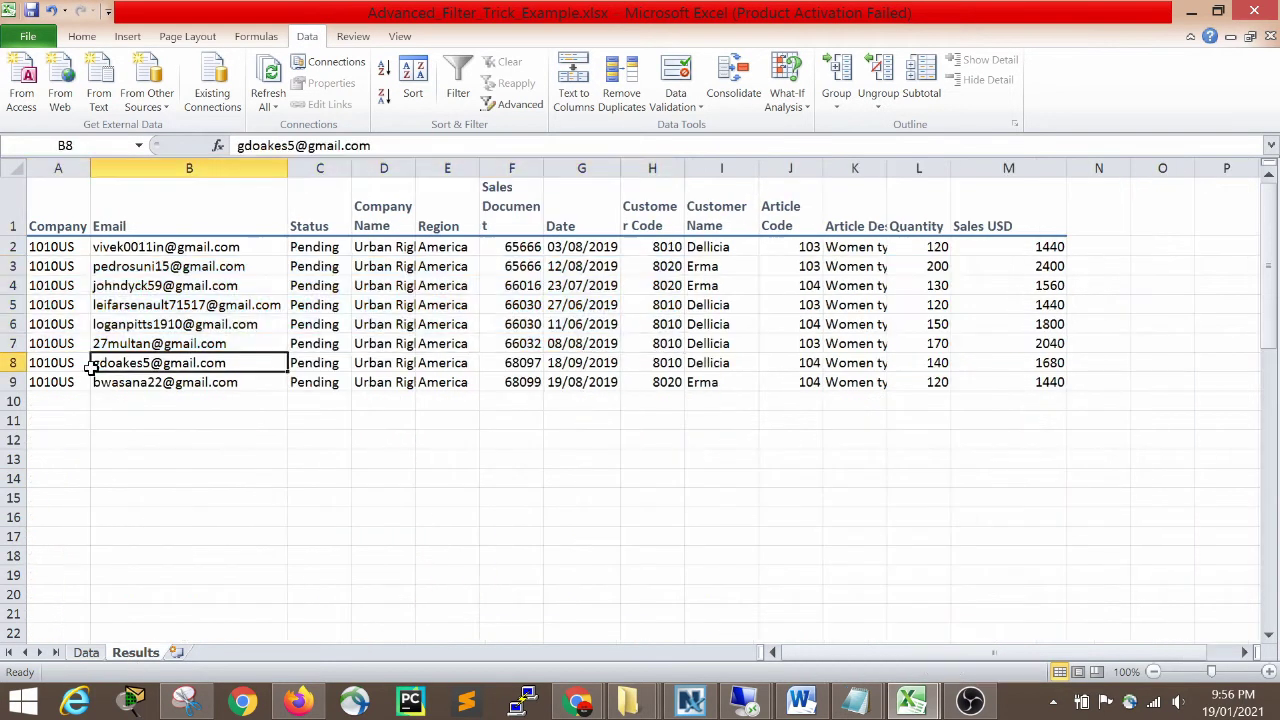
pyautogui.click(55, 222)
pyautogui.press('Right')
pyautogui.press('Right')
pyautogui.press('Right')
pyautogui.press('Right')
pyautogui.press('Right')
pyautogui.press('Right')
pyautogui.press('Right')
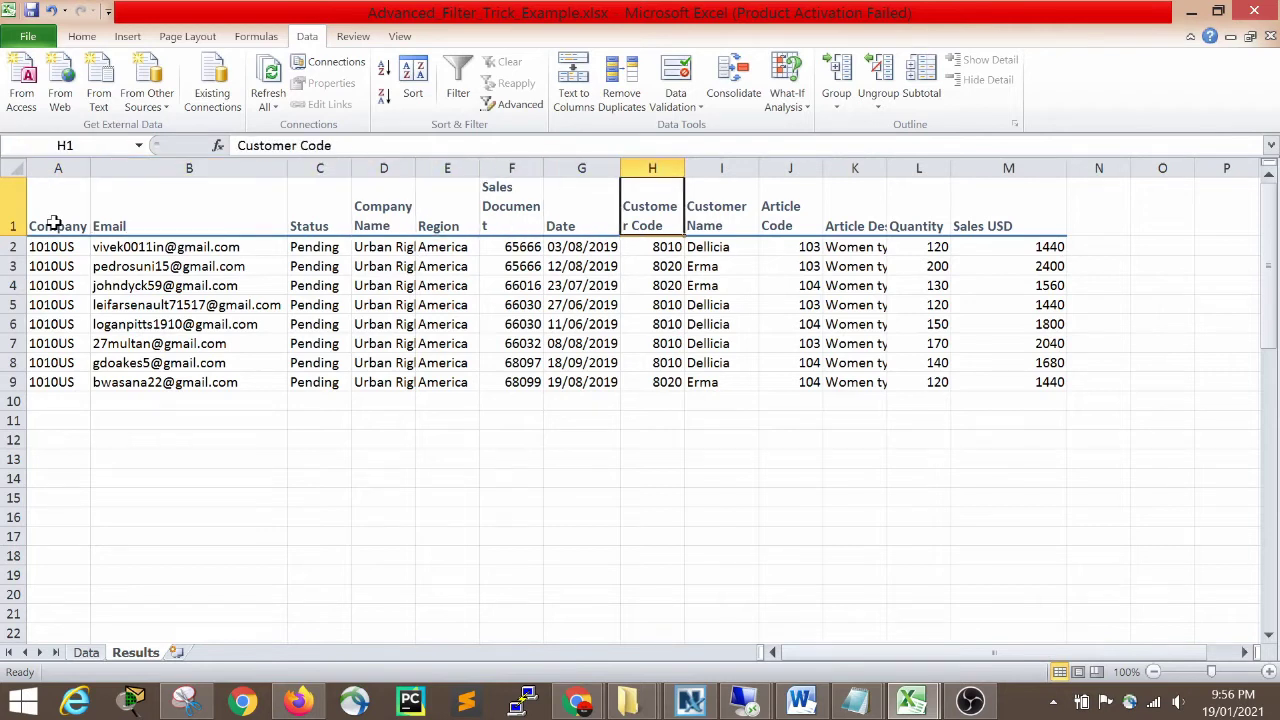
pyautogui.press('Right')
pyautogui.press('Right')
pyautogui.press('Right')
pyautogui.press('Right')
pyautogui.press('Right')
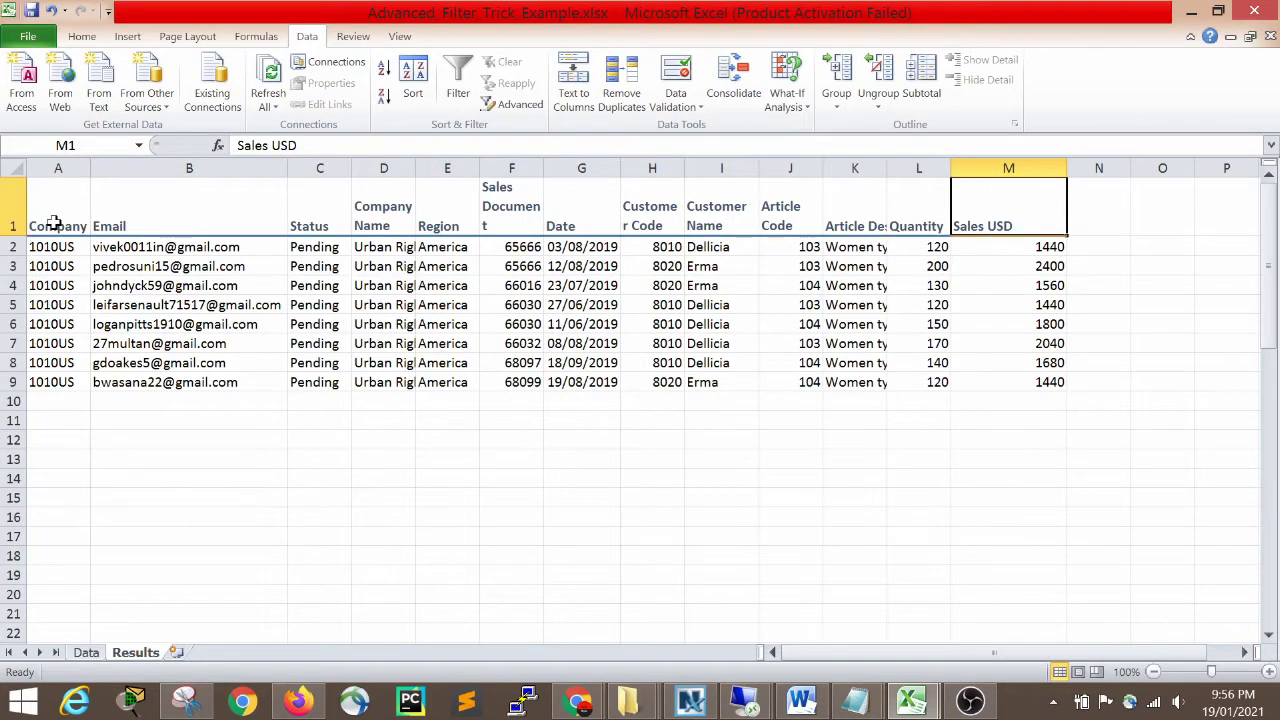
pyautogui.click(55, 224)
pyautogui.hotkey('ctrl', 'shift', 'Right')
pyautogui.hotkey('ctrl', 'shift', 'Right')
pyautogui.hotkey('ctrl', 'shift', 'Down')
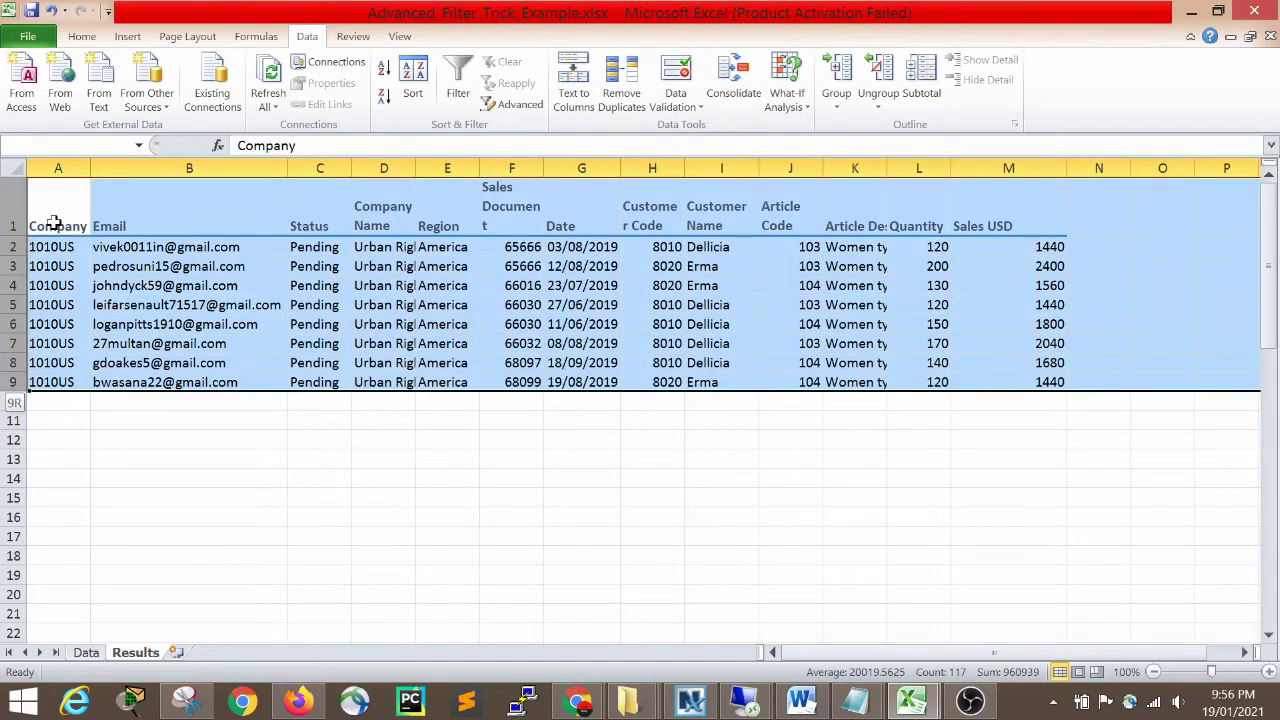
pyautogui.click(55, 224)
pyautogui.hotkey('ctrl', 'shift', 'Down')
pyautogui.click(127, 398)
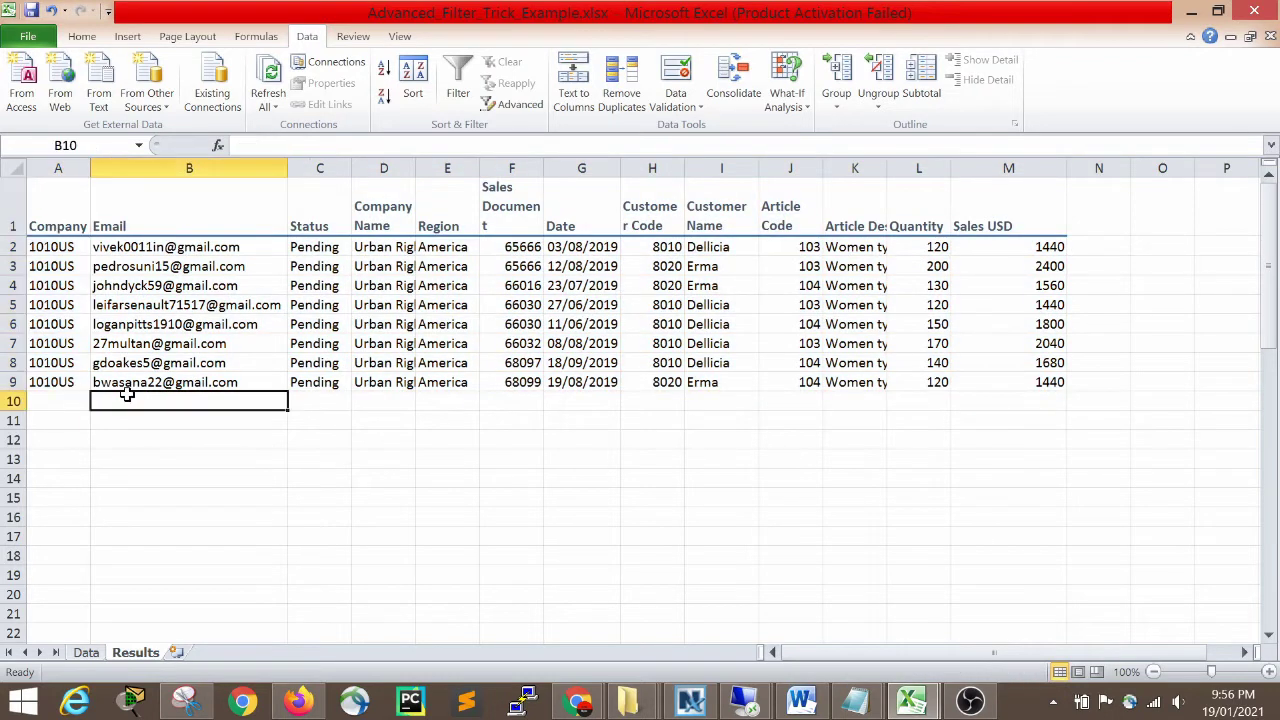
pyautogui.moveTo(45, 226)
pyautogui.mouseDown()
pyautogui.moveTo(1057, 234)
pyautogui.moveTo(1060, 380)
pyautogui.mouseUp()
pyautogui.moveTo(721, 575); pyautogui.dragTo(721, 556)
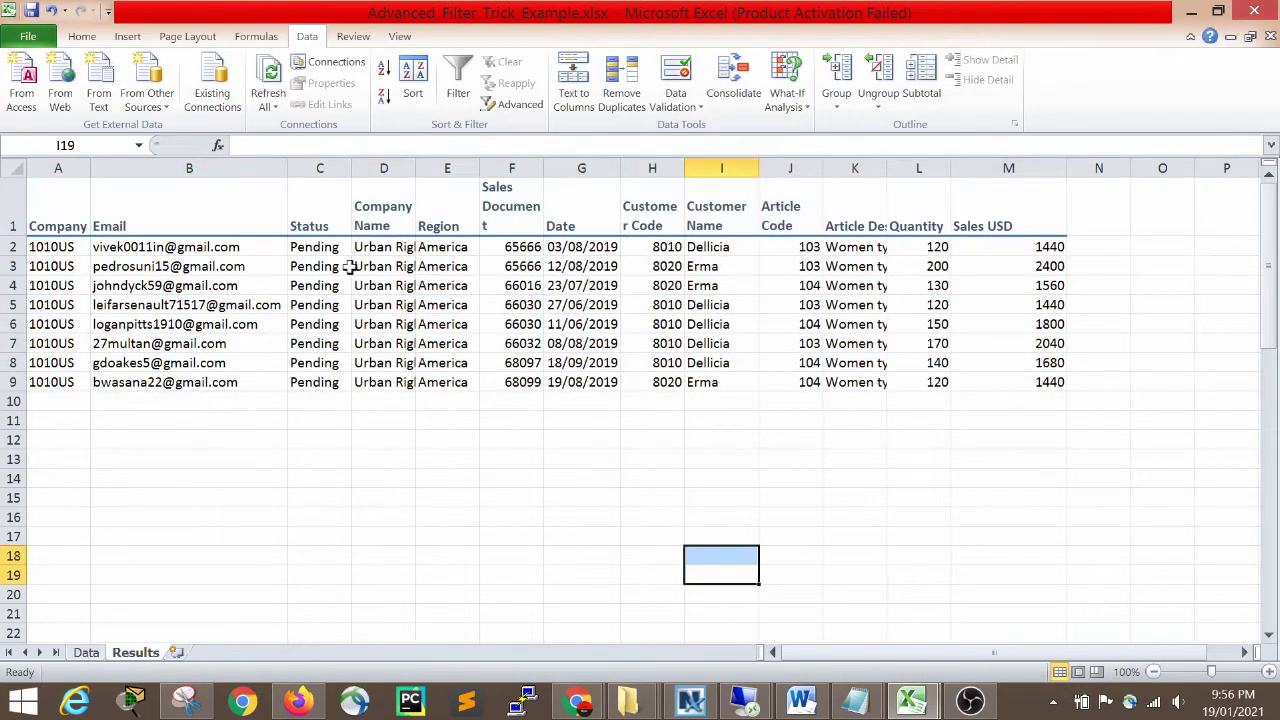
pyautogui.moveTo(381, 196); pyautogui.dragTo(383, 393)
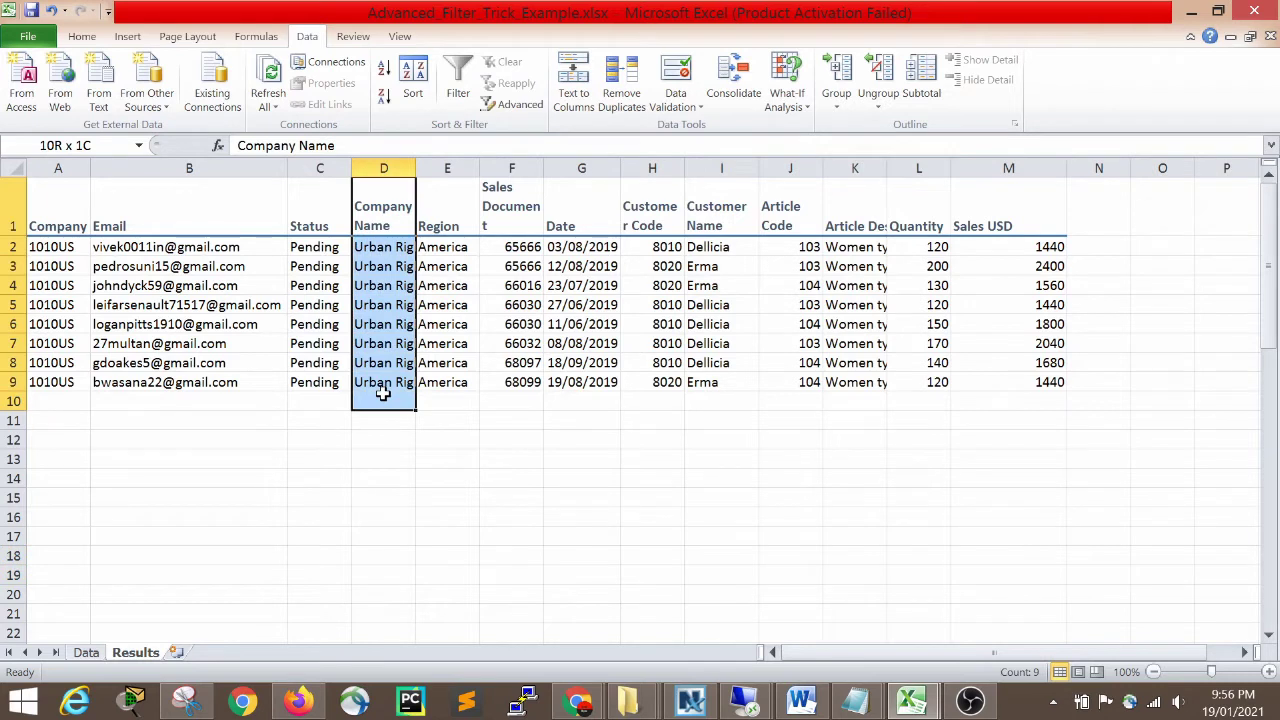
pyautogui.moveTo(511, 206); pyautogui.dragTo(511, 413)
pyautogui.moveTo(648, 203); pyautogui.dragTo(655, 400)
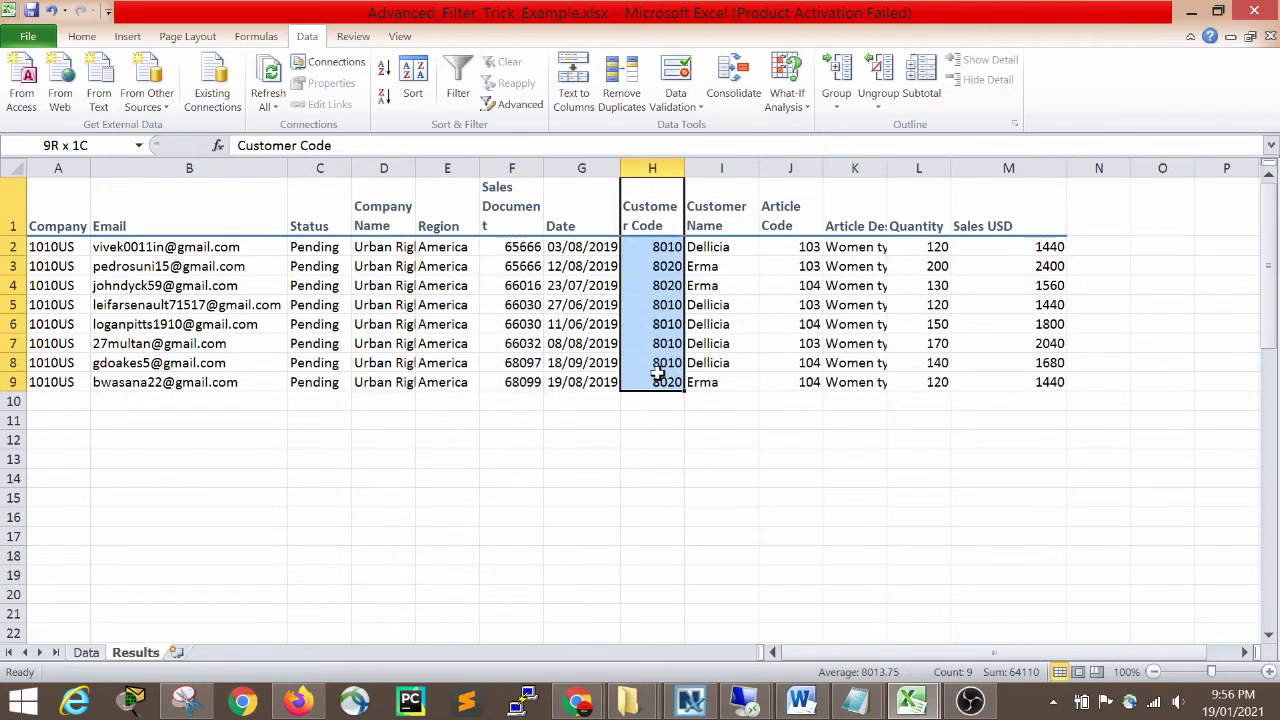
pyautogui.click(581, 478)
pyautogui.click(90, 654)
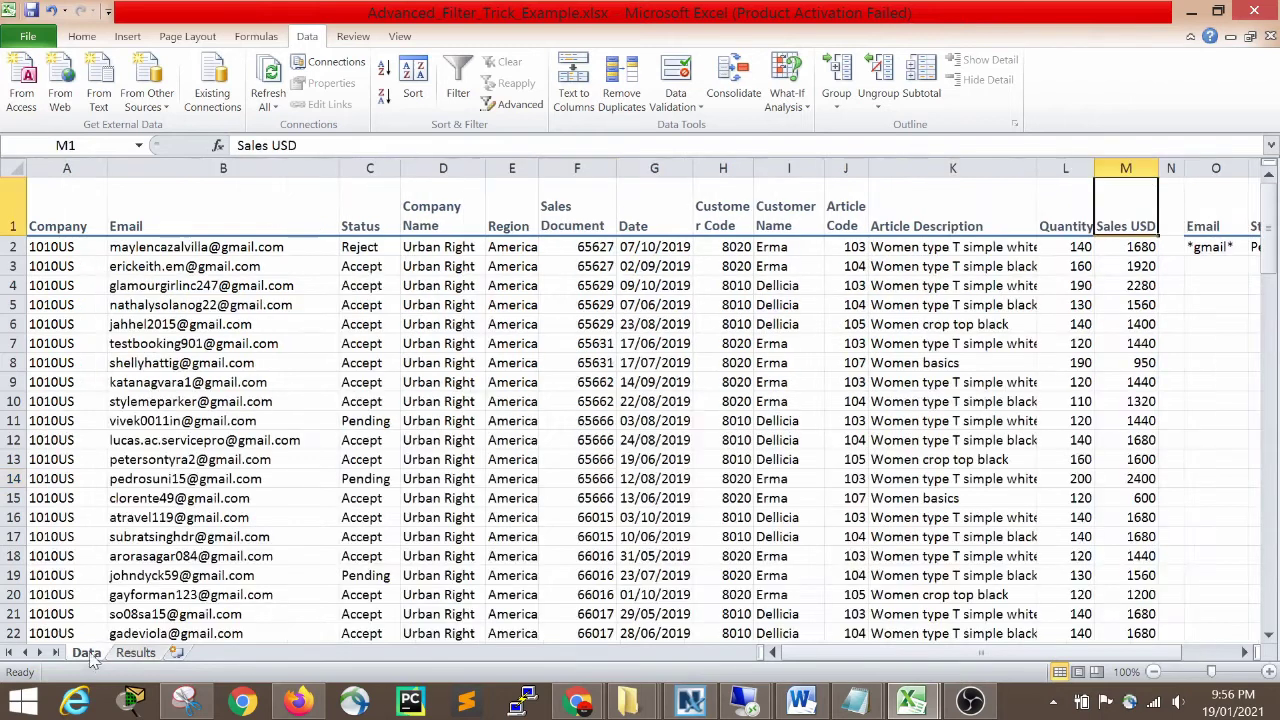
pyautogui.moveTo(866, 652); pyautogui.dragTo(915, 652)
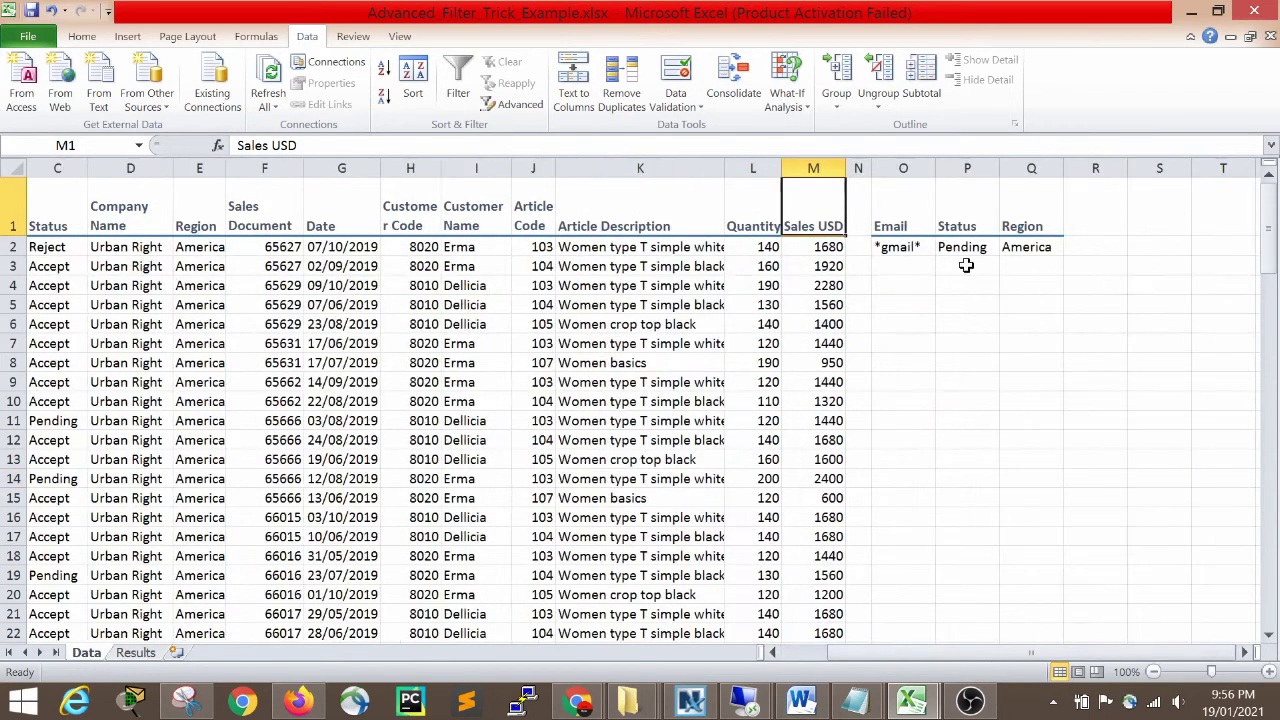
pyautogui.moveTo(897, 210); pyautogui.dragTo(1030, 250)
pyautogui.click(1025, 368)
pyautogui.moveTo(895, 218); pyautogui.dragTo(910, 460)
pyautogui.moveTo(962, 214); pyautogui.dragTo(962, 362)
pyautogui.moveTo(1022, 214); pyautogui.dragTo(1030, 362)
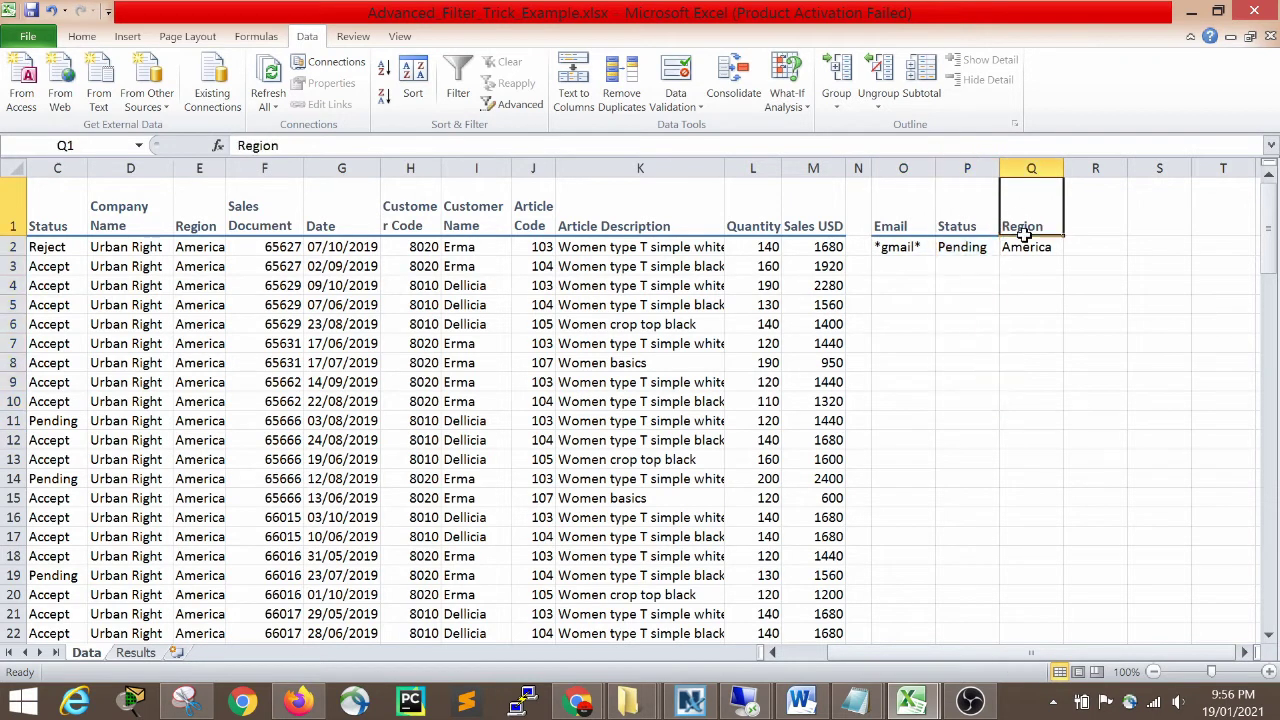
pyautogui.click(135, 653)
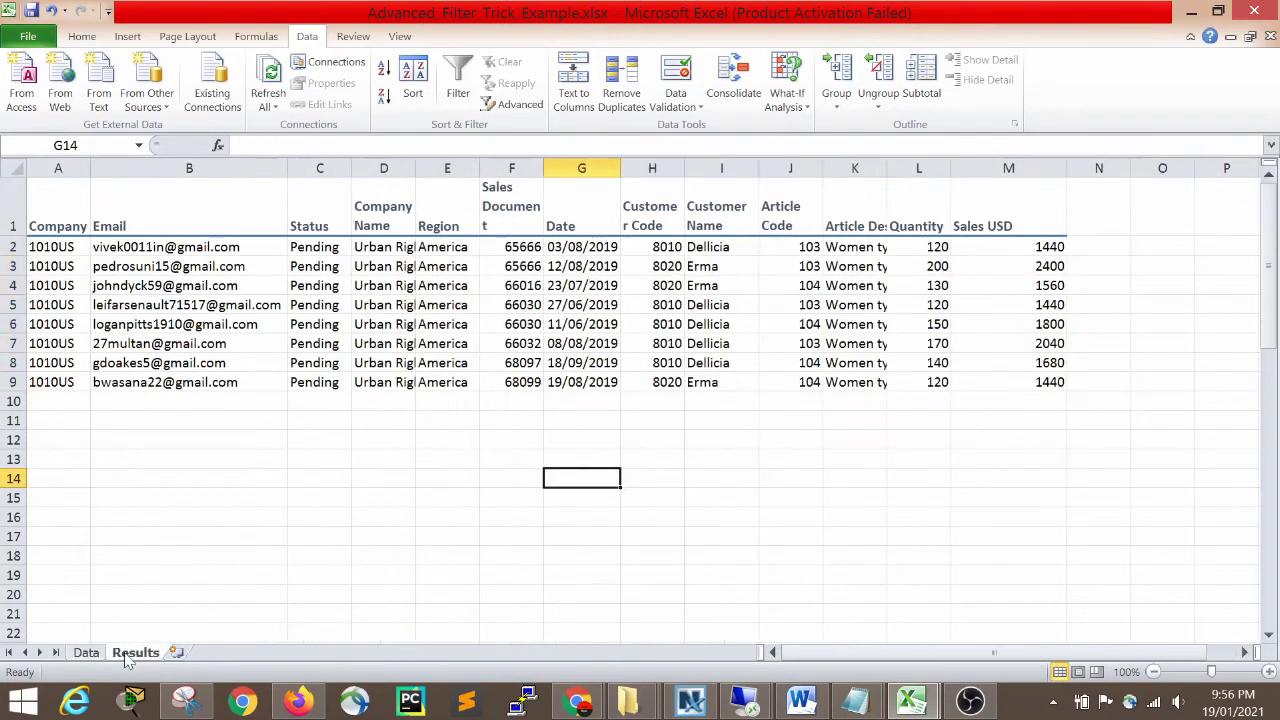
pyautogui.click(88, 655)
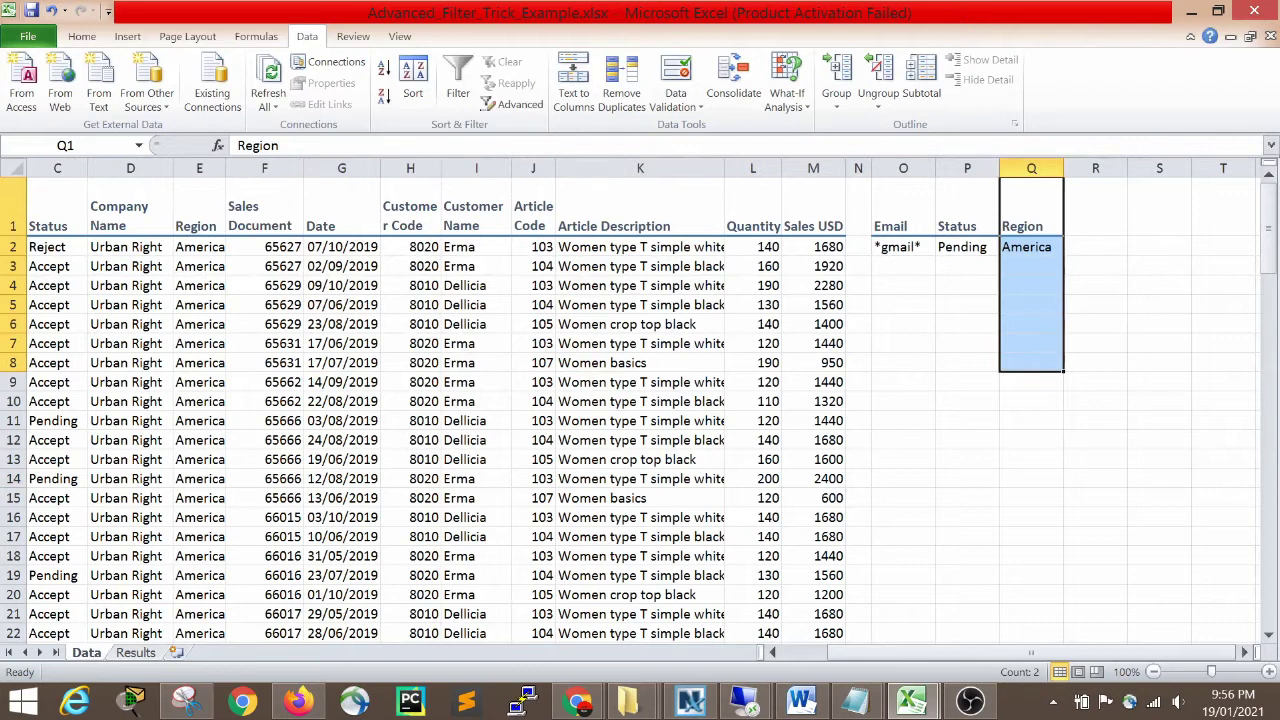
pyautogui.click(135, 653)
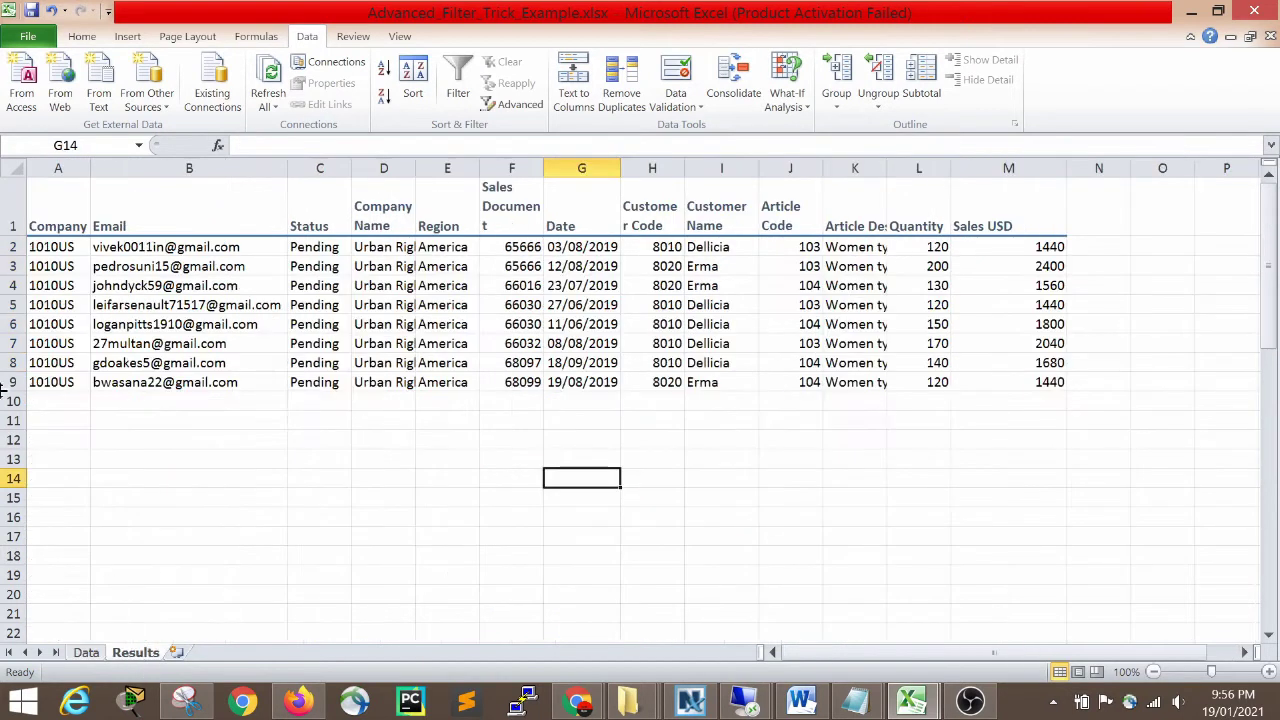
pyautogui.click(198, 483)
pyautogui.click(86, 652)
pyautogui.click(135, 652)
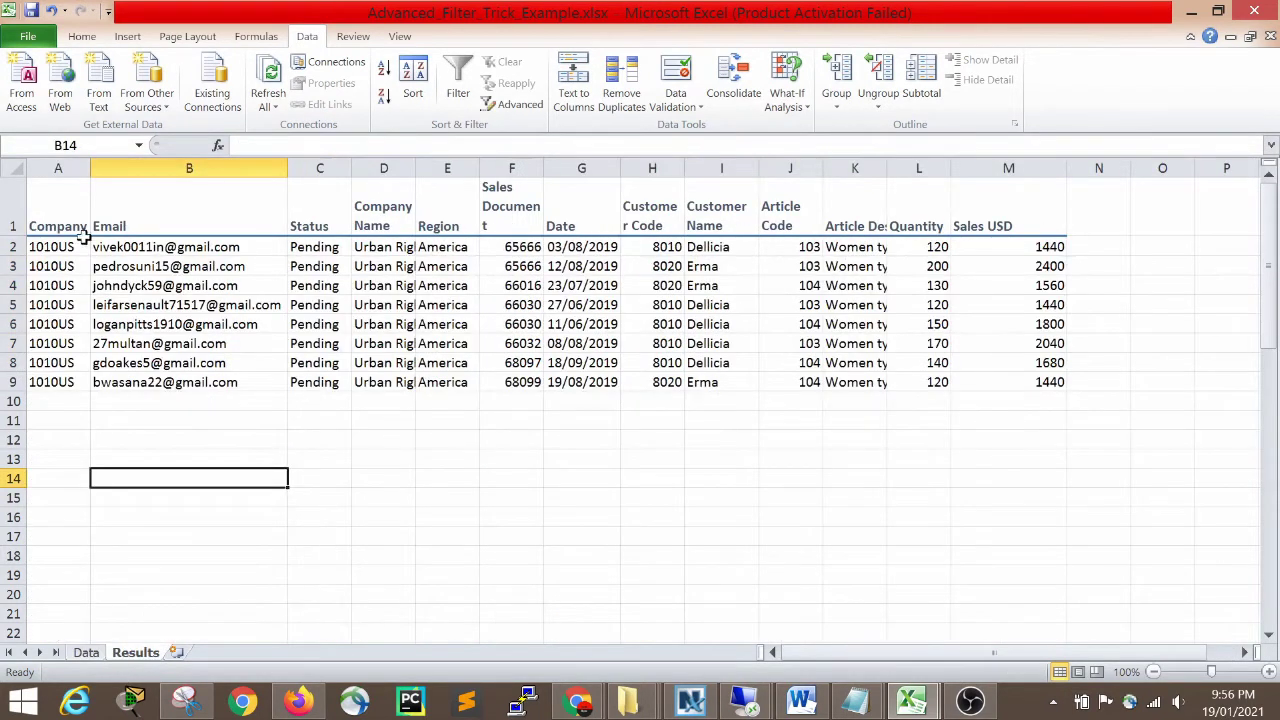
pyautogui.moveTo(55, 247); pyautogui.dragTo(62, 450)
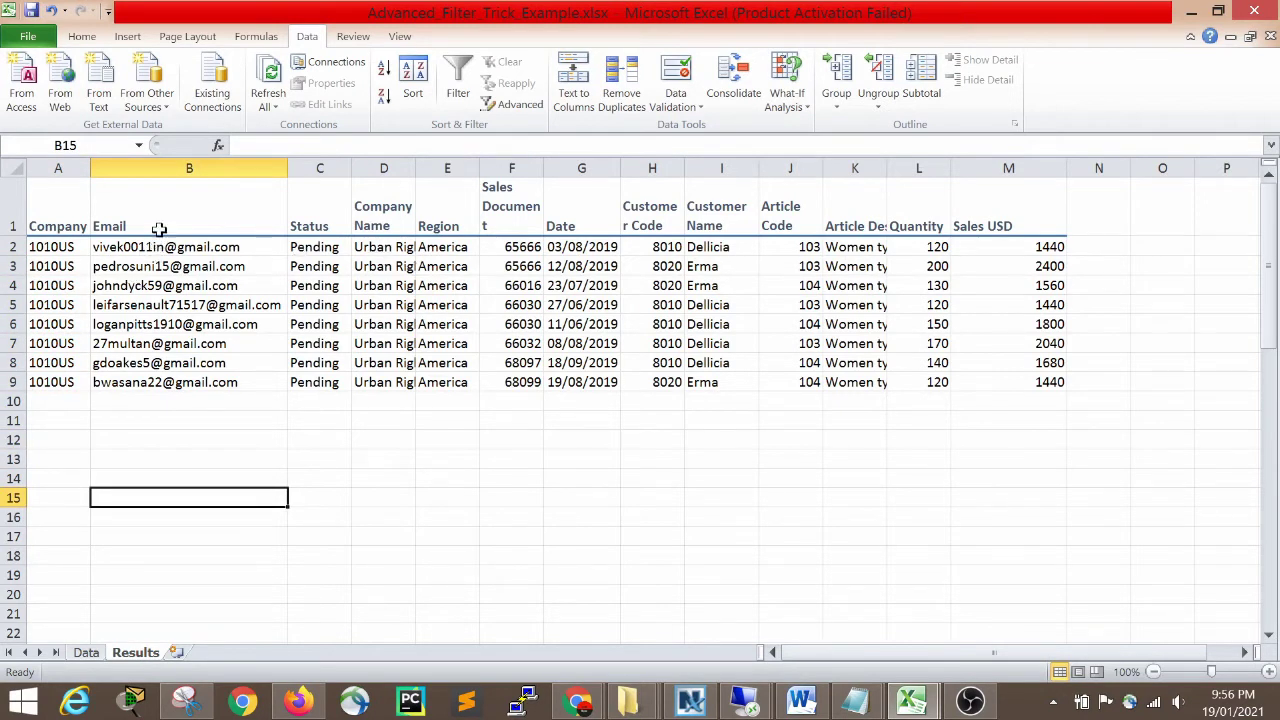
pyautogui.moveTo(161, 229); pyautogui.dragTo(161, 439)
pyautogui.moveTo(322, 205); pyautogui.dragTo(329, 440)
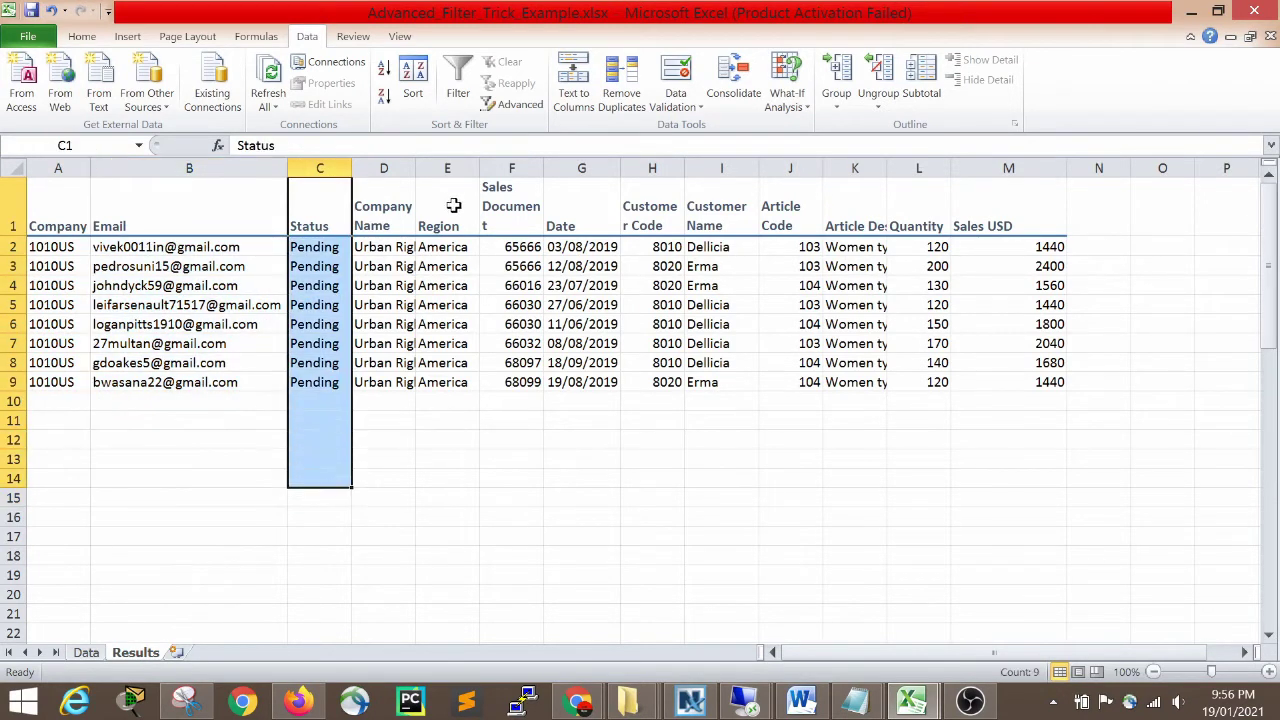
pyautogui.moveTo(448, 205); pyautogui.dragTo(446, 392)
pyautogui.click(286, 535)
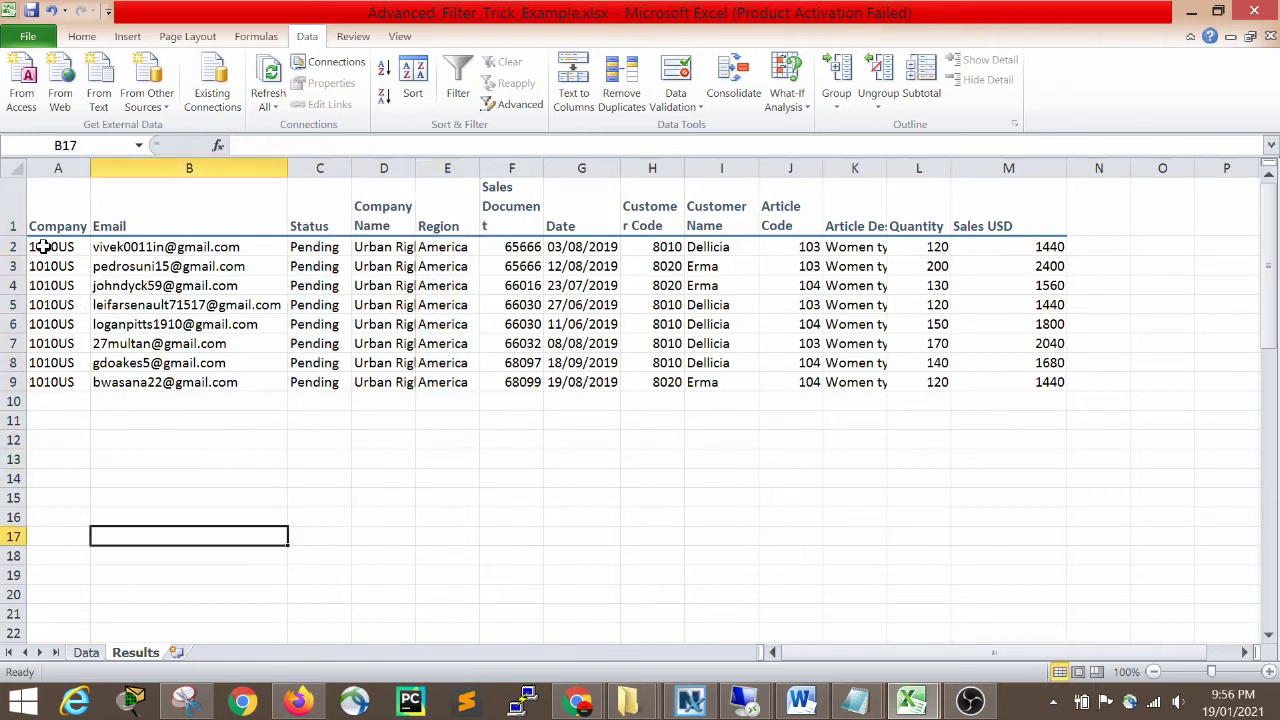
pyautogui.moveTo(46, 212); pyautogui.dragTo(44, 440)
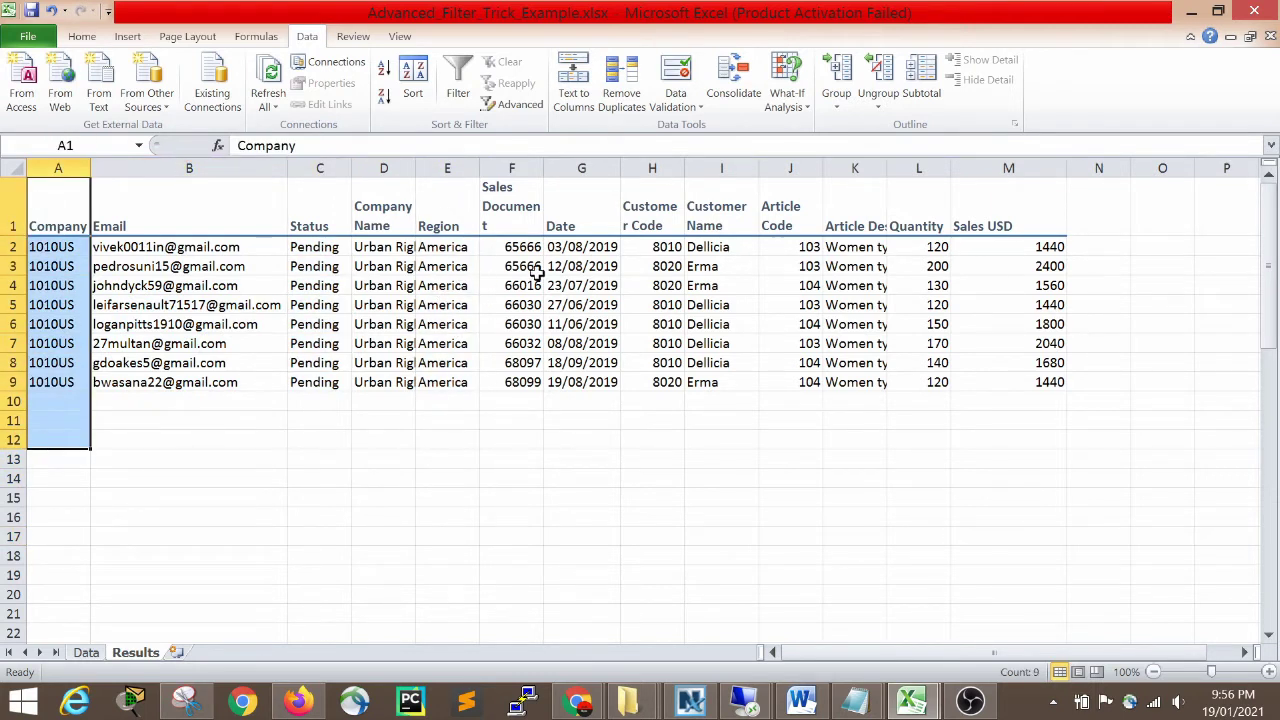
pyautogui.moveTo(506, 185); pyautogui.dragTo(517, 438)
pyautogui.press('Right')
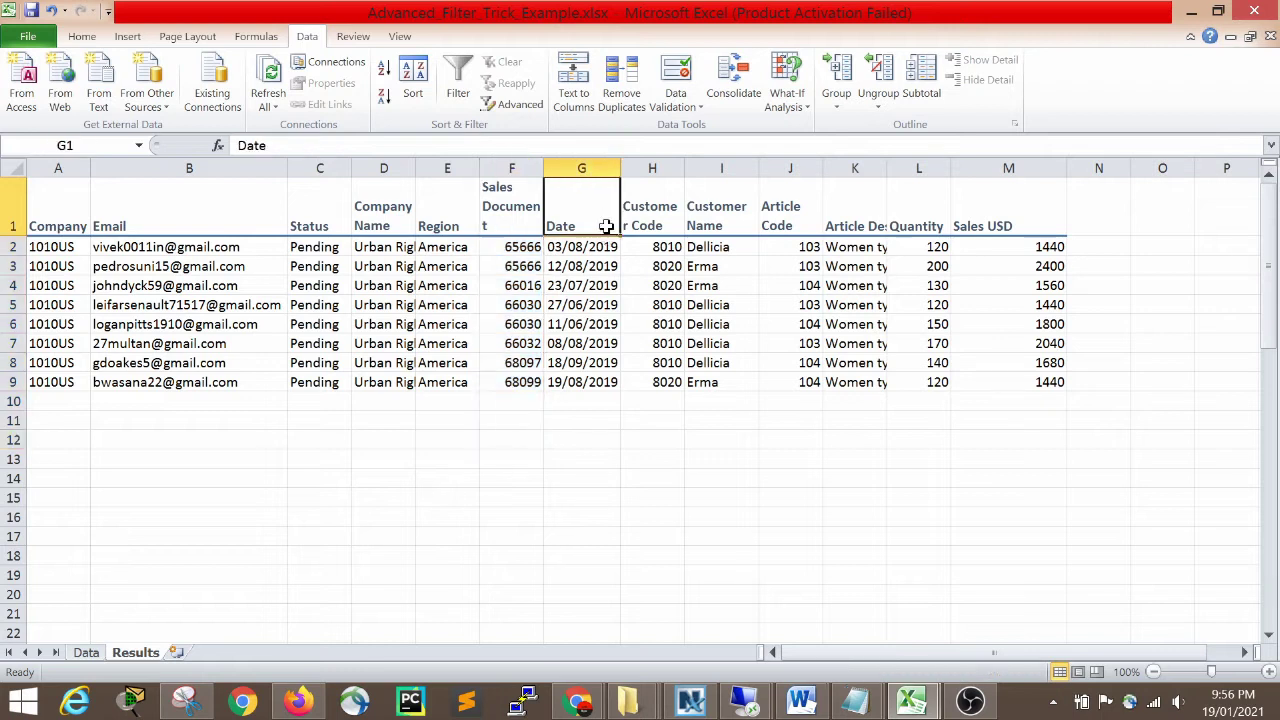
pyautogui.click(593, 455)
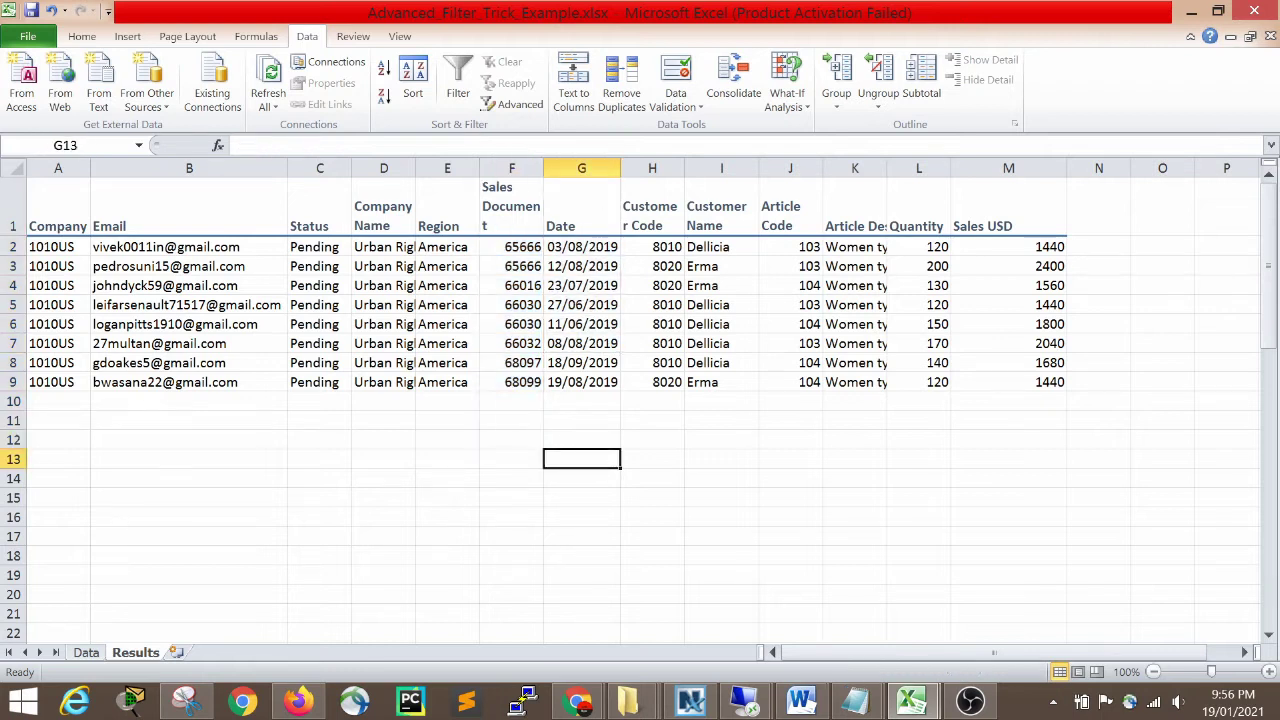
pyautogui.moveTo(35, 200); pyautogui.dragTo(737, 440)
pyautogui.click(581, 517)
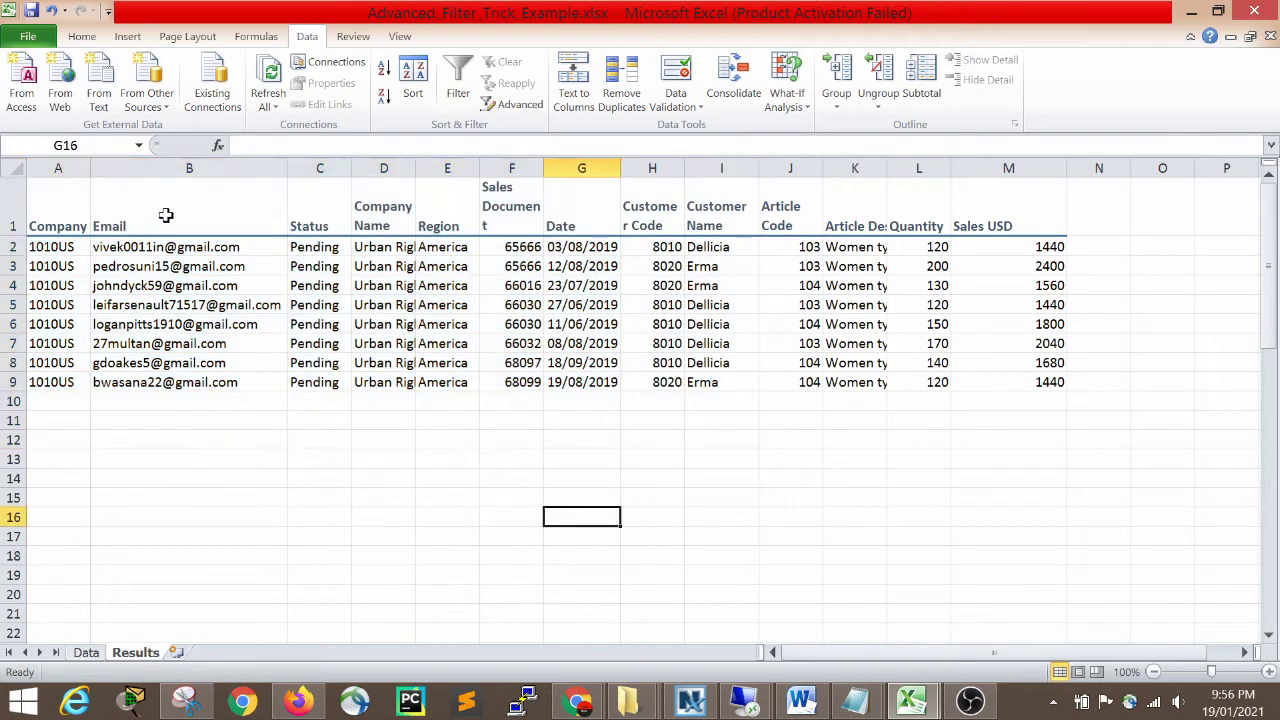
pyautogui.moveTo(166, 211); pyautogui.dragTo(172, 407)
pyautogui.moveTo(320, 190); pyautogui.dragTo(323, 400)
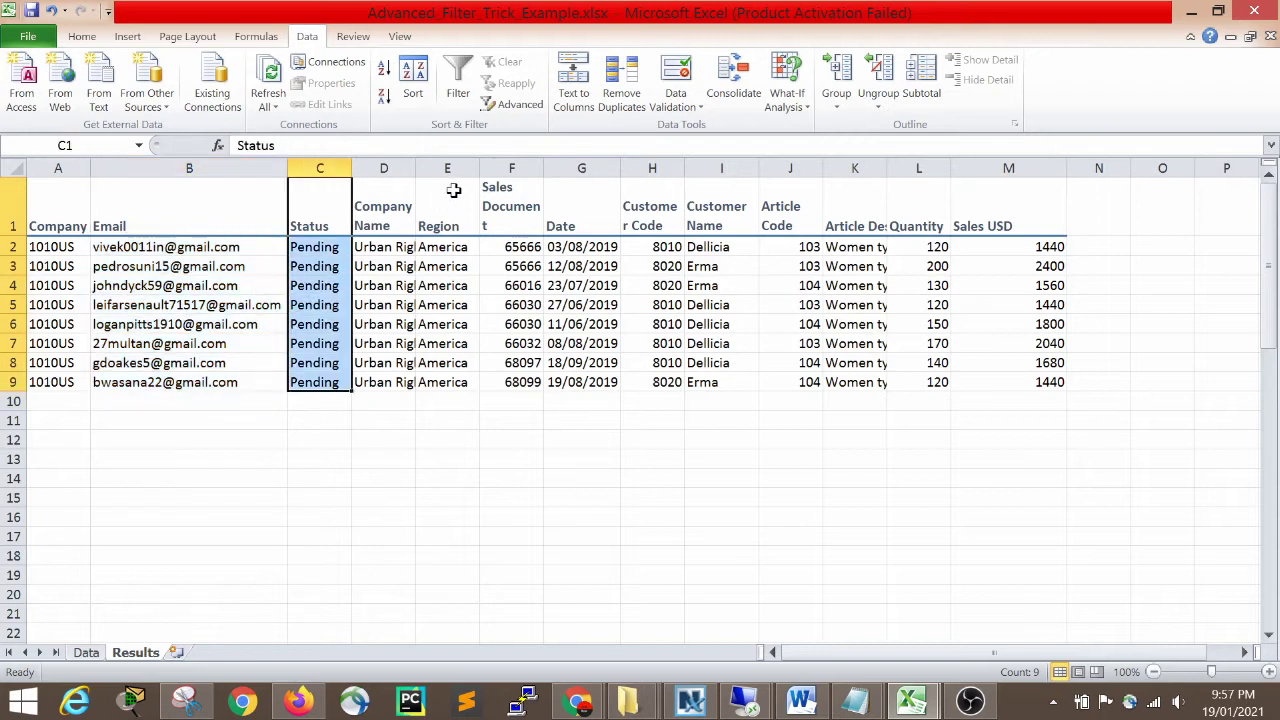
pyautogui.moveTo(447, 190); pyautogui.dragTo(452, 382)
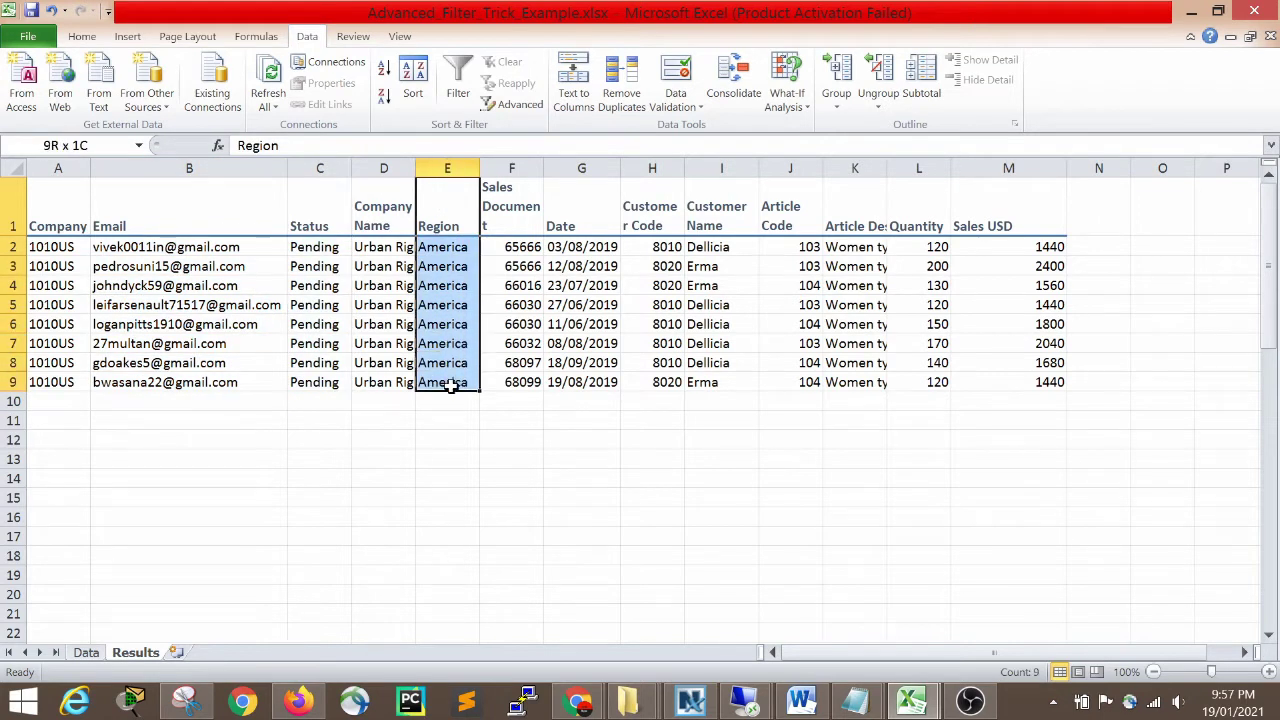
pyautogui.moveTo(590, 196); pyautogui.dragTo(600, 398)
pyautogui.click(455, 495)
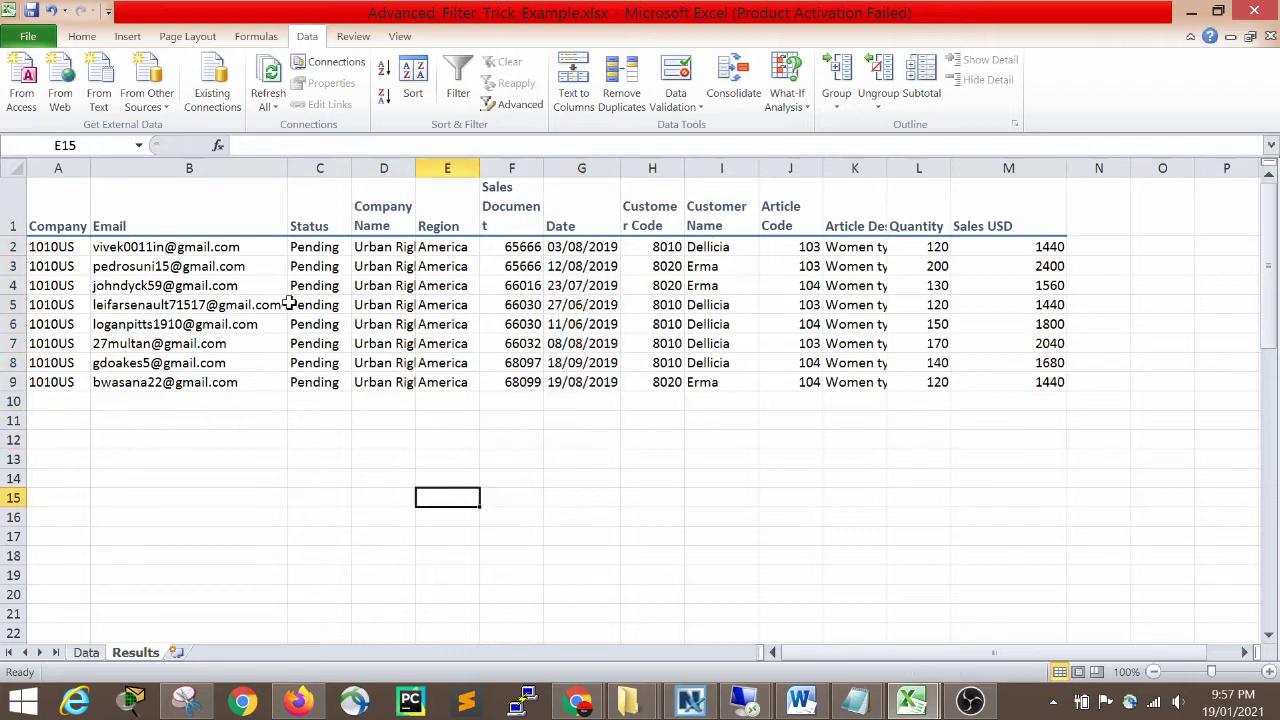
pyautogui.click(103, 327)
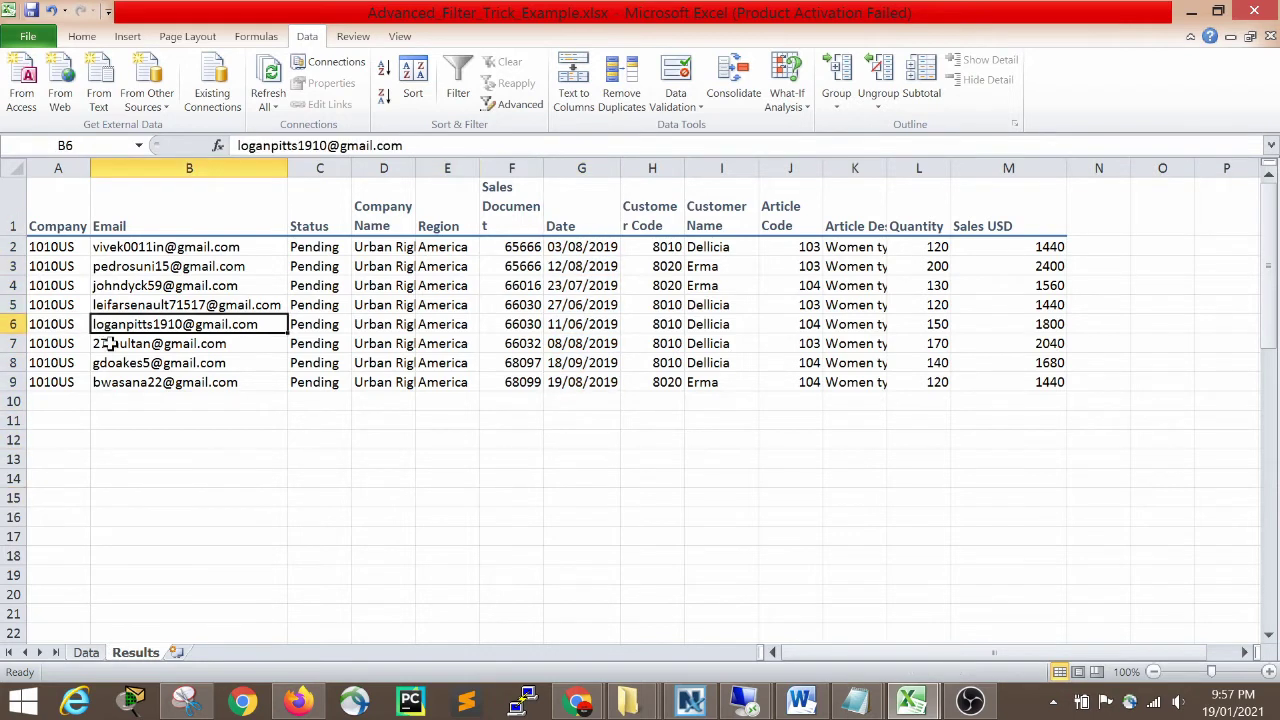
pyautogui.press('Left')
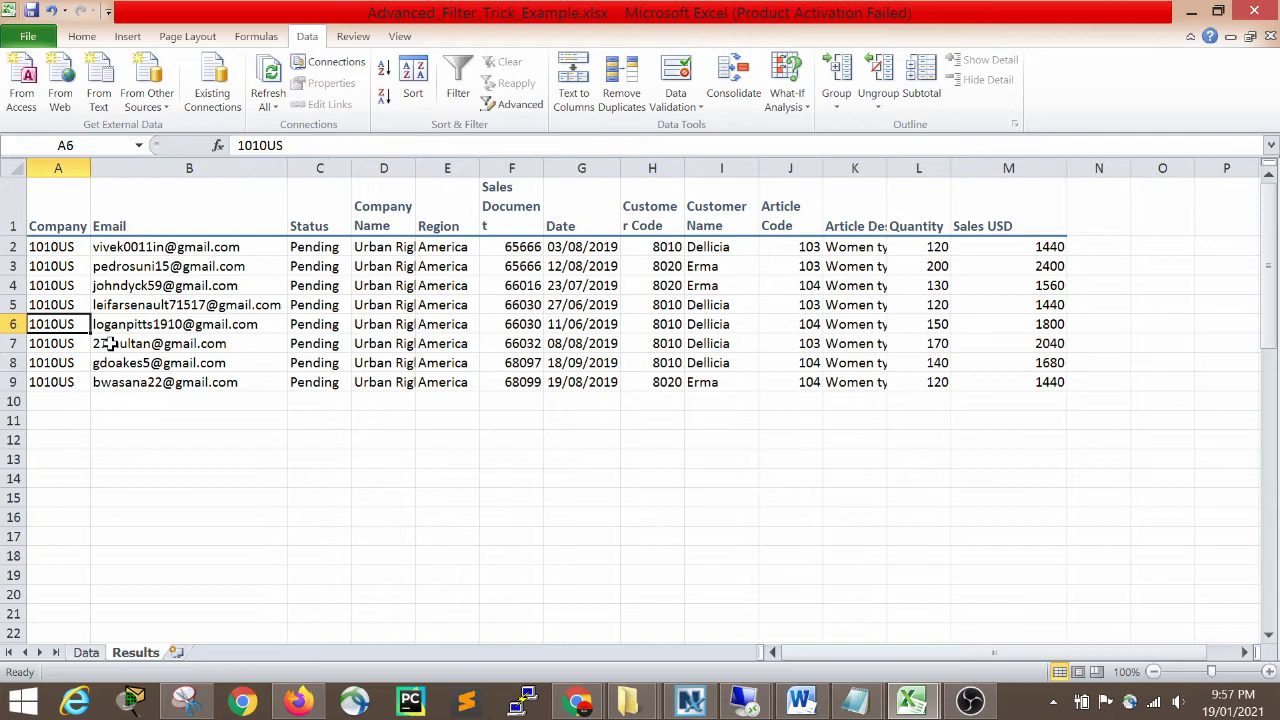
pyautogui.hotkey('ctrl', 'Up')
pyautogui.hotkey('ctrl', 'shift', 'Right')
pyautogui.hotkey('ctrl', 'shift', 'Down')
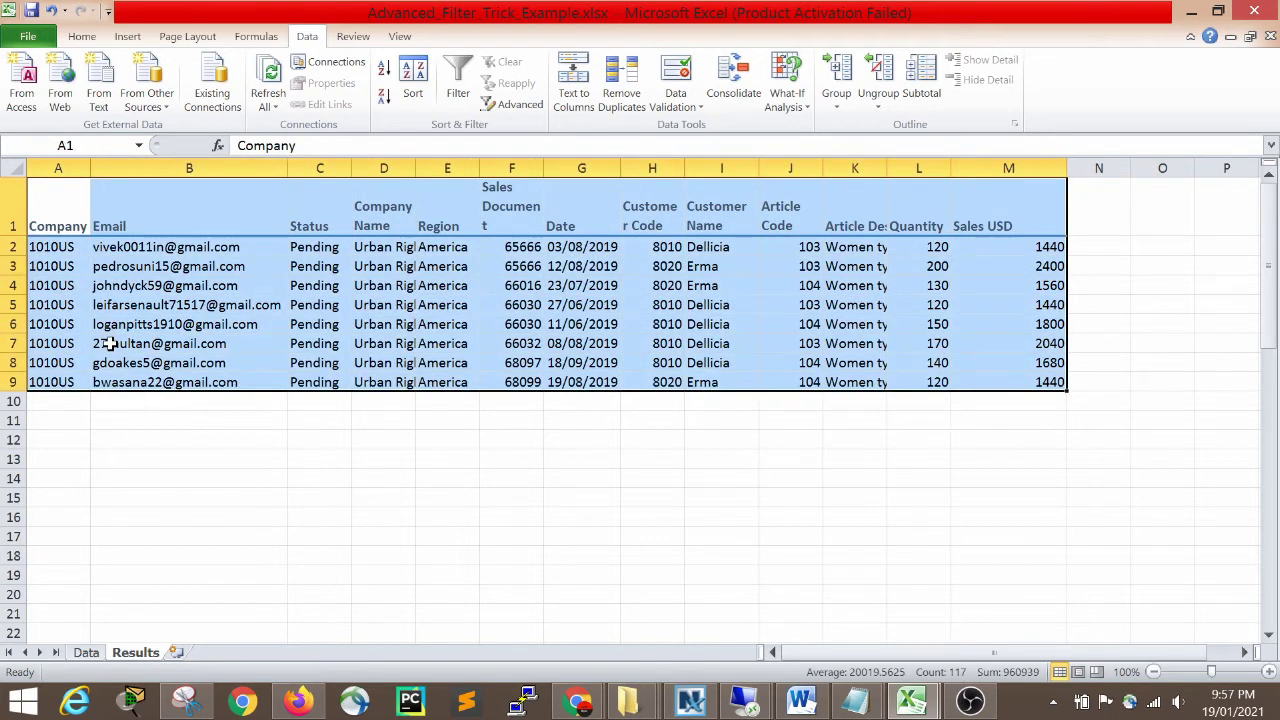
pyautogui.hotkey('ctrl', '-')
pyautogui.press('Return')
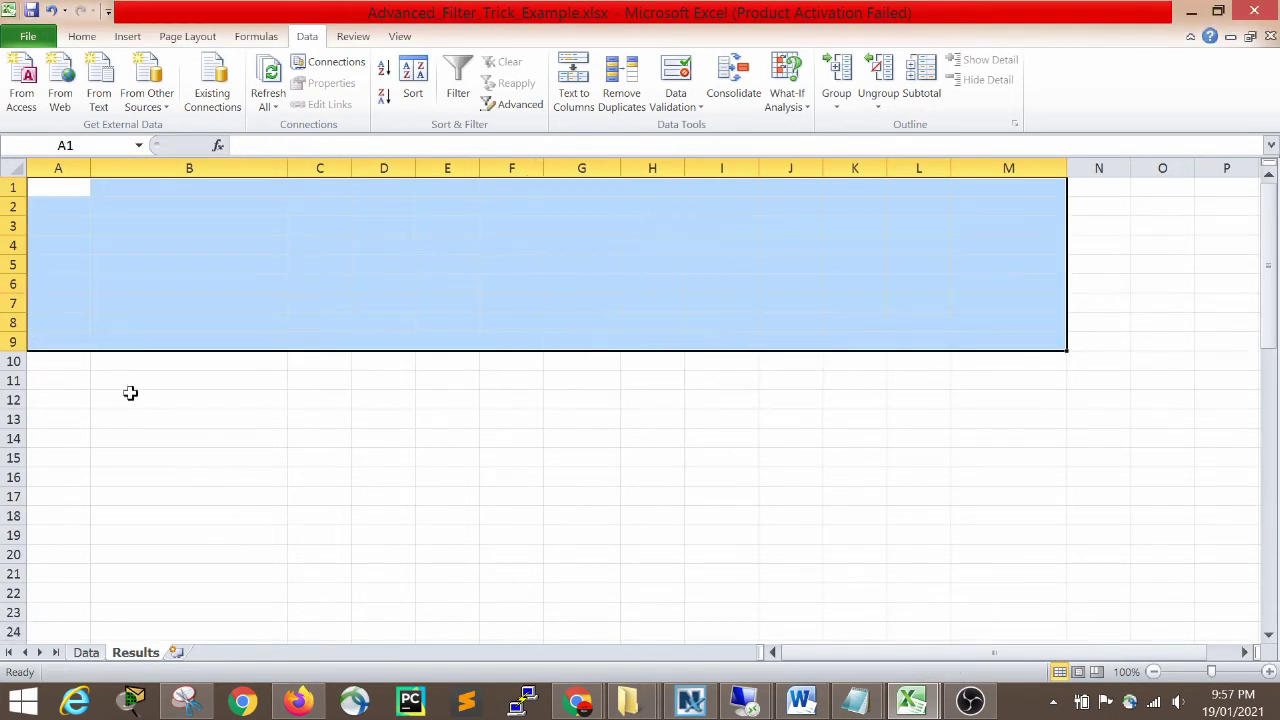
pyautogui.click(134, 443)
pyautogui.click(86, 652)
pyautogui.click(138, 655)
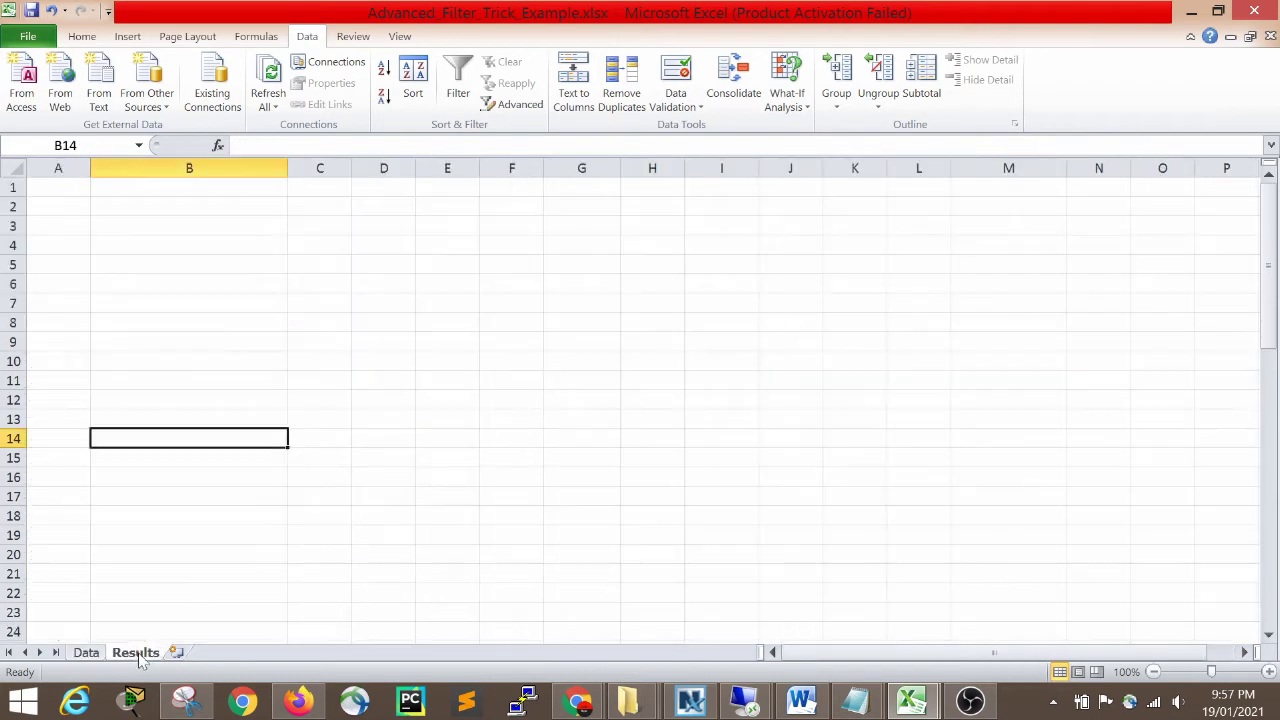
pyautogui.click(86, 654)
pyautogui.click(124, 655)
pyautogui.click(88, 656)
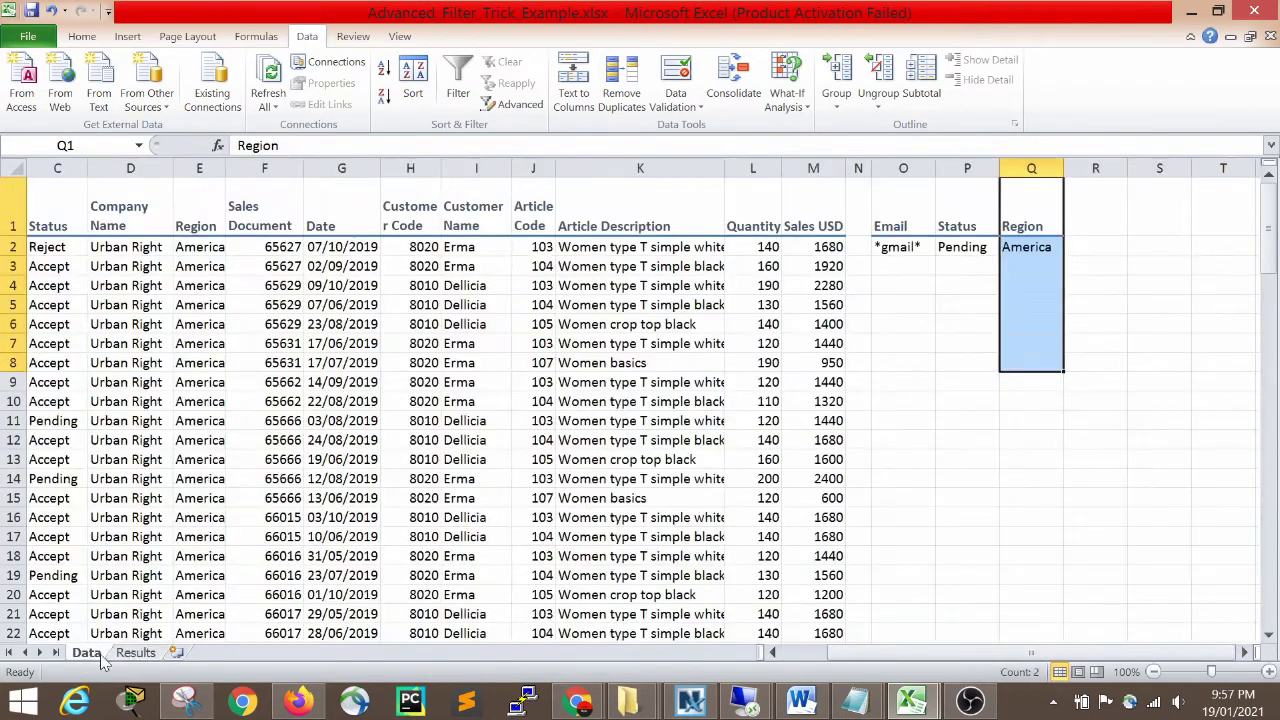
pyautogui.click(124, 656)
pyautogui.hotkey('ctrl', 'pageup')
pyautogui.click(950, 265)
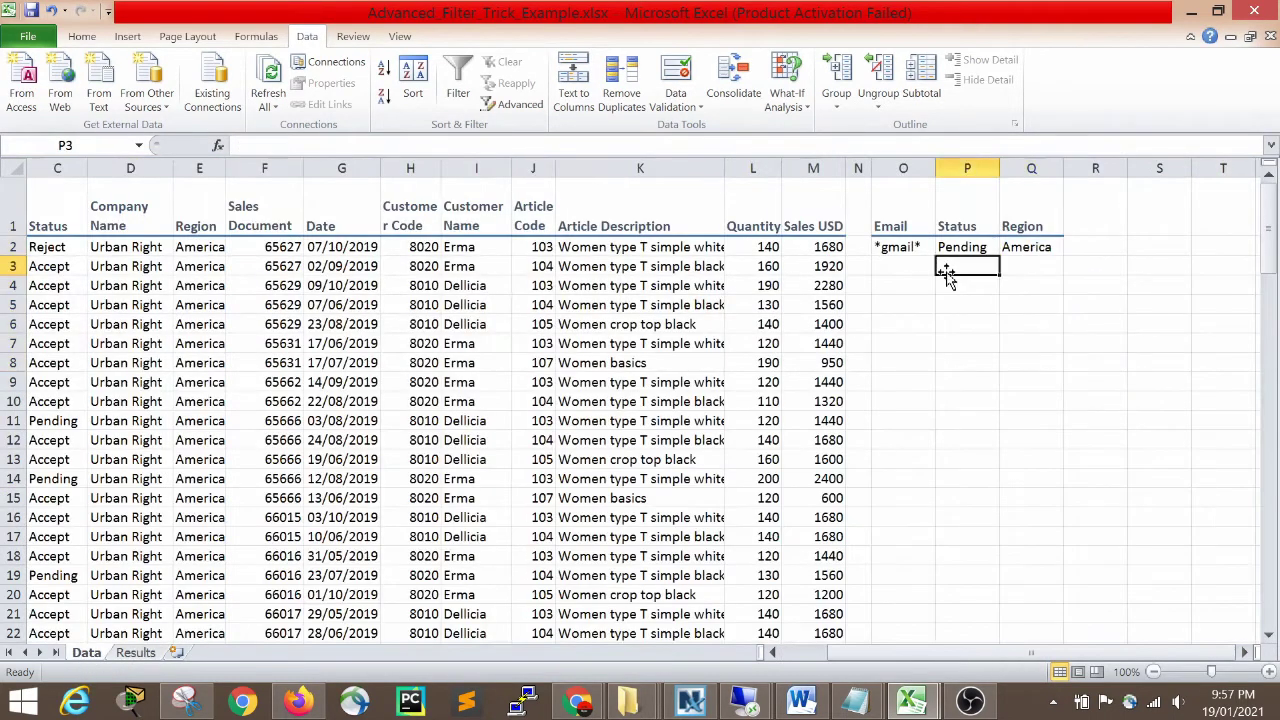
pyautogui.click(888, 213)
pyautogui.click(951, 209)
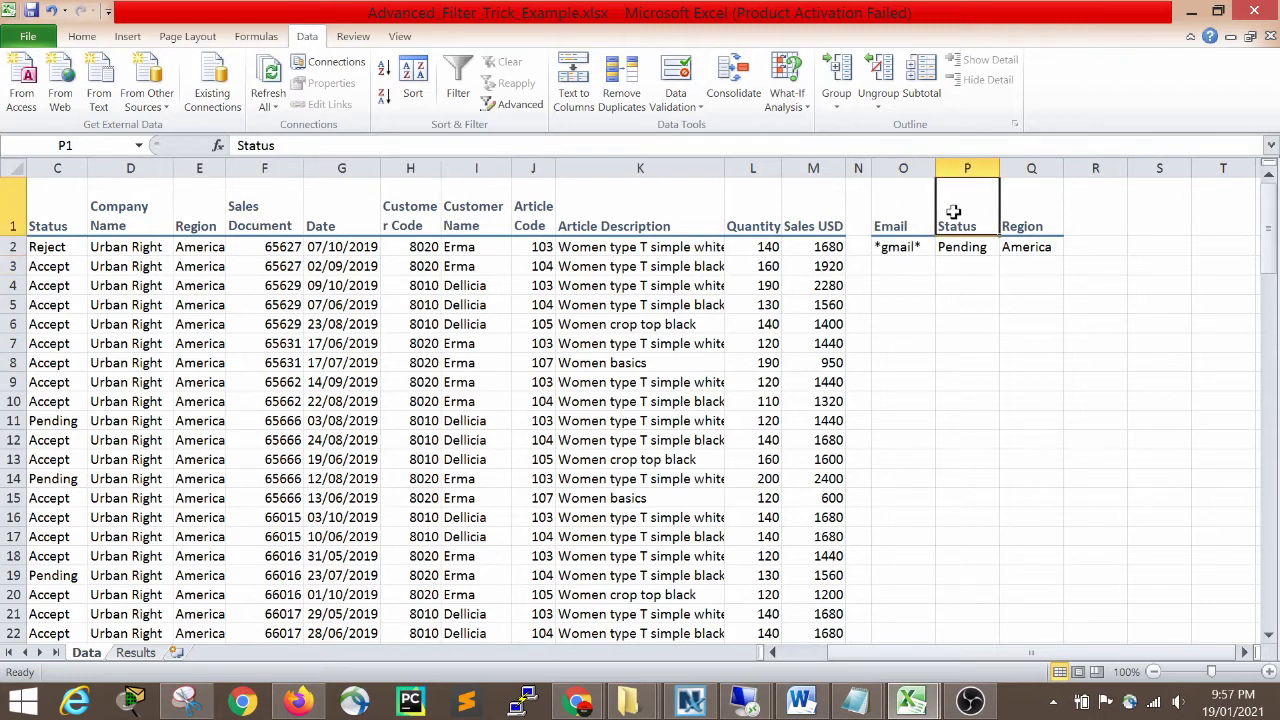
pyautogui.click(1014, 208)
pyautogui.moveTo(897, 211)
pyautogui.mouseDown()
pyautogui.moveTo(1013, 227)
pyautogui.moveTo(1047, 271)
pyautogui.moveTo(1045, 230)
pyautogui.moveTo(1048, 260)
pyautogui.mouseUp()
pyautogui.click(1011, 359)
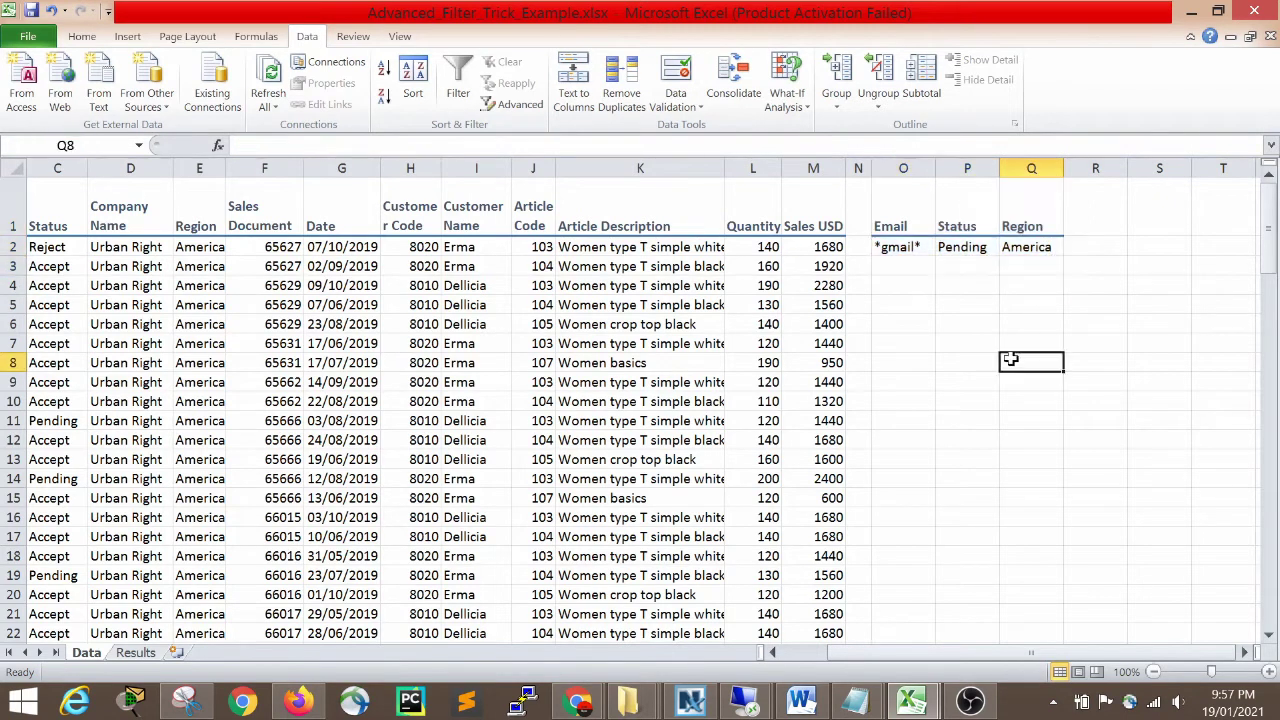
pyautogui.moveTo(62, 222); pyautogui.dragTo(835, 614)
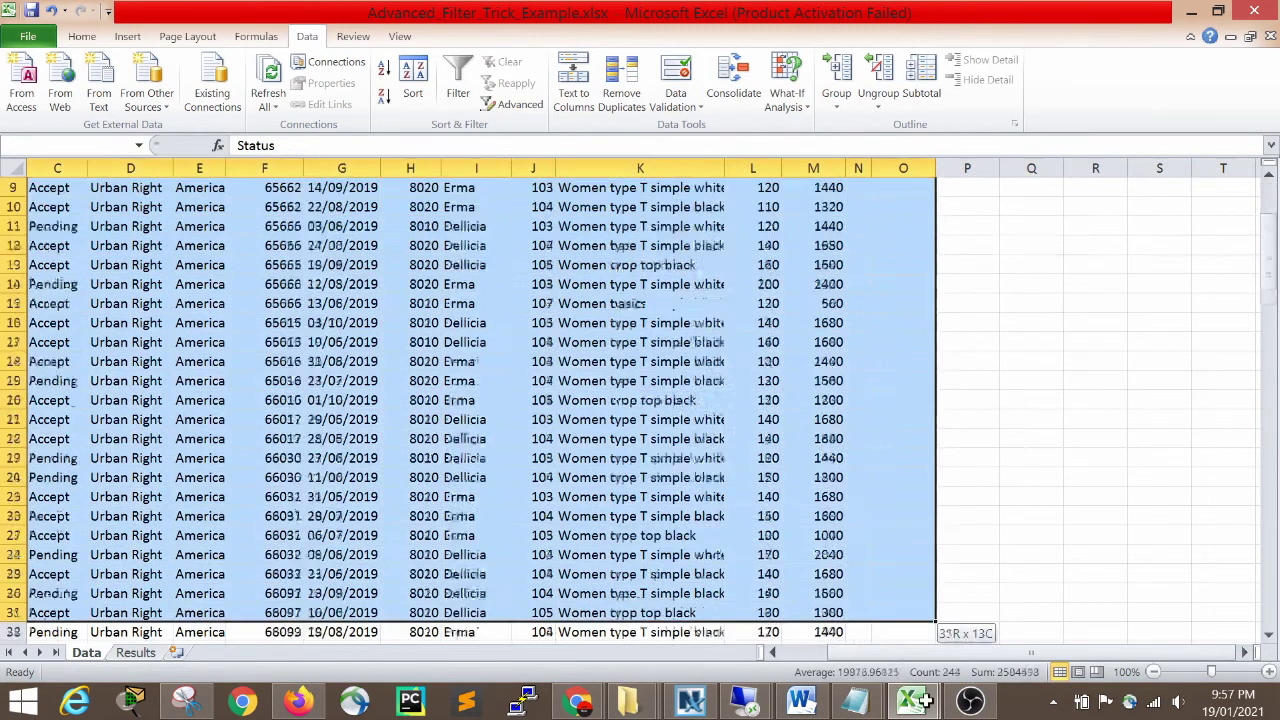
pyautogui.scroll(5, 1005, 370)
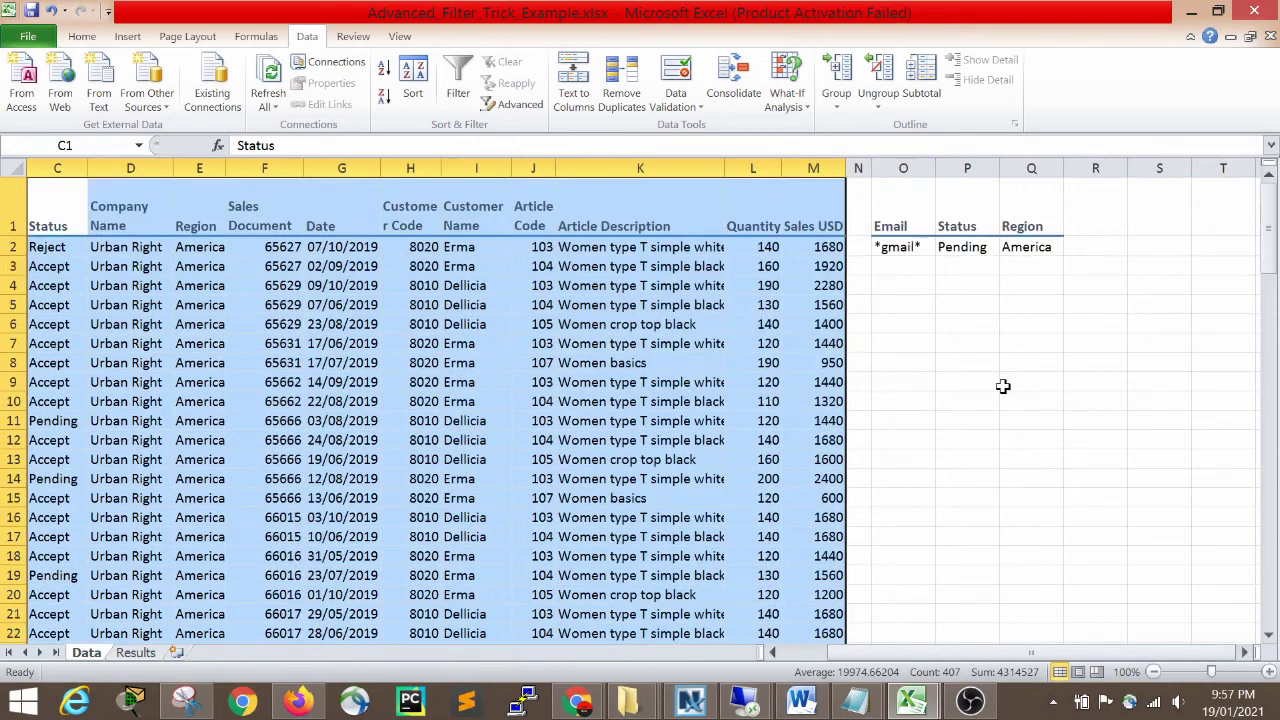
pyautogui.click(961, 321)
pyautogui.moveTo(885, 205); pyautogui.dragTo(905, 245)
pyautogui.click(960, 205)
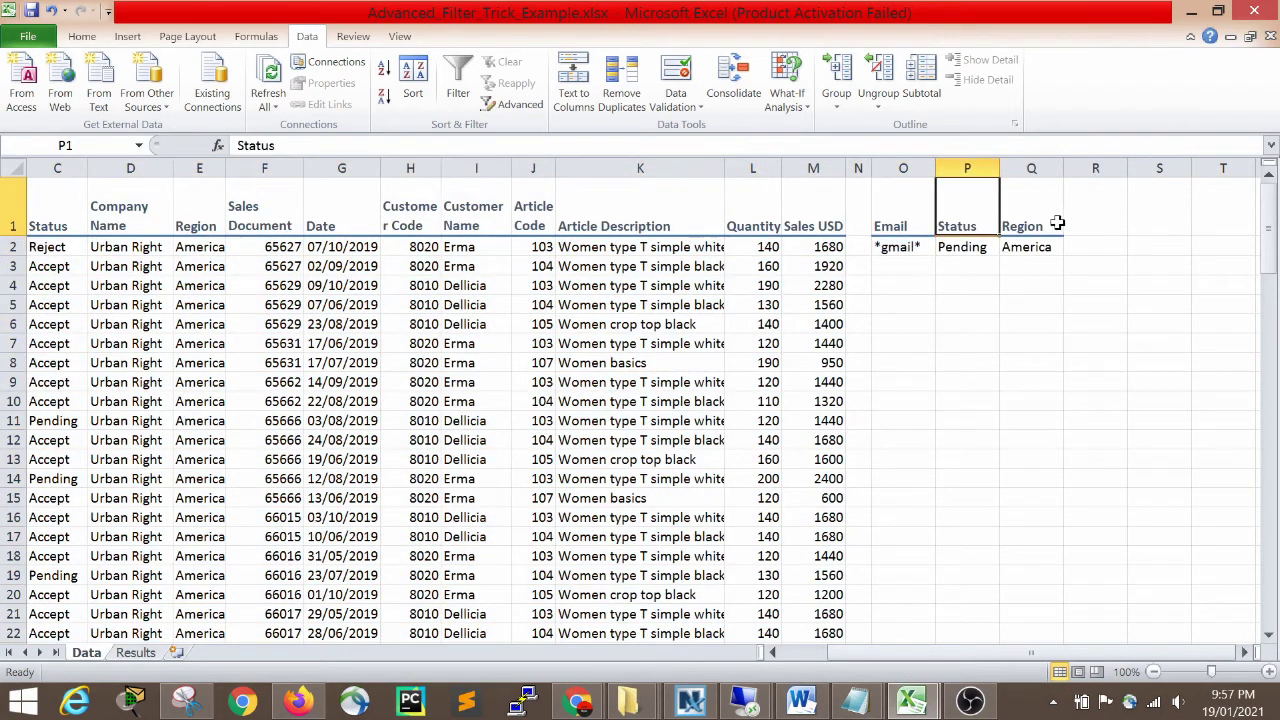
pyautogui.click(1031, 221)
pyautogui.click(1073, 216)
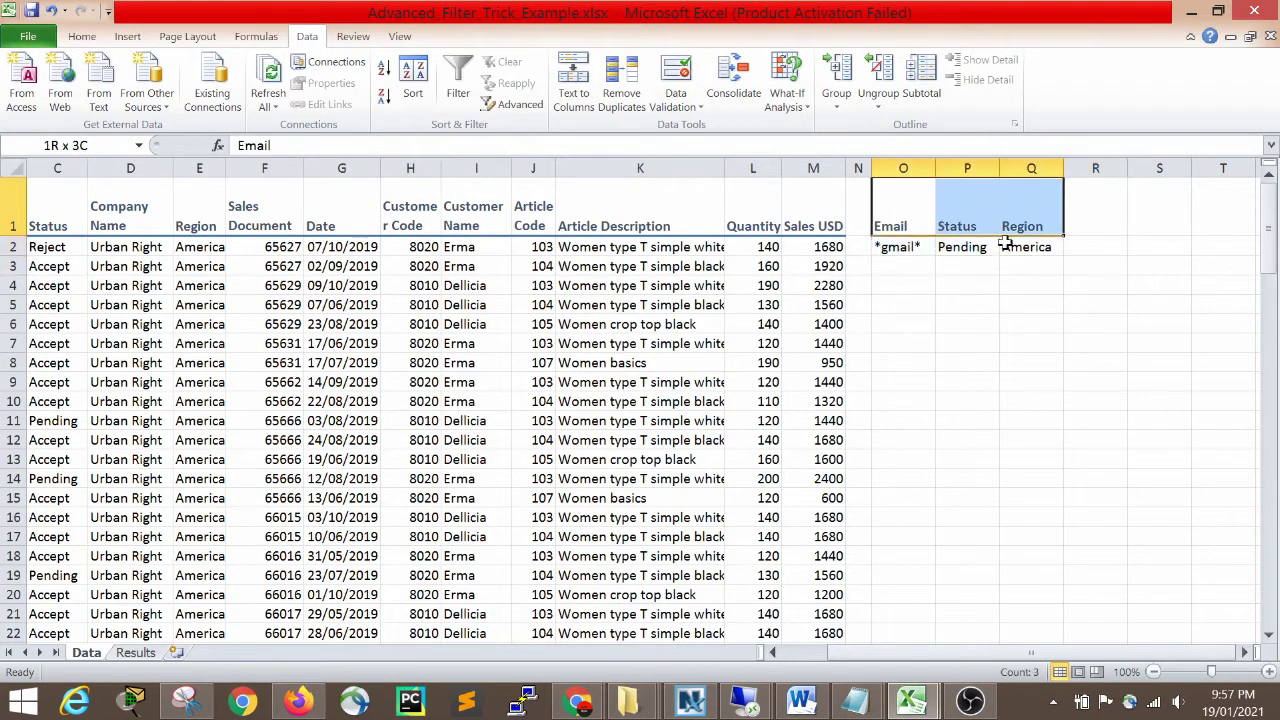
pyautogui.moveTo(893, 213); pyautogui.dragTo(1050, 252)
pyautogui.click(1031, 343)
pyautogui.moveTo(890, 197); pyautogui.dragTo(963, 403)
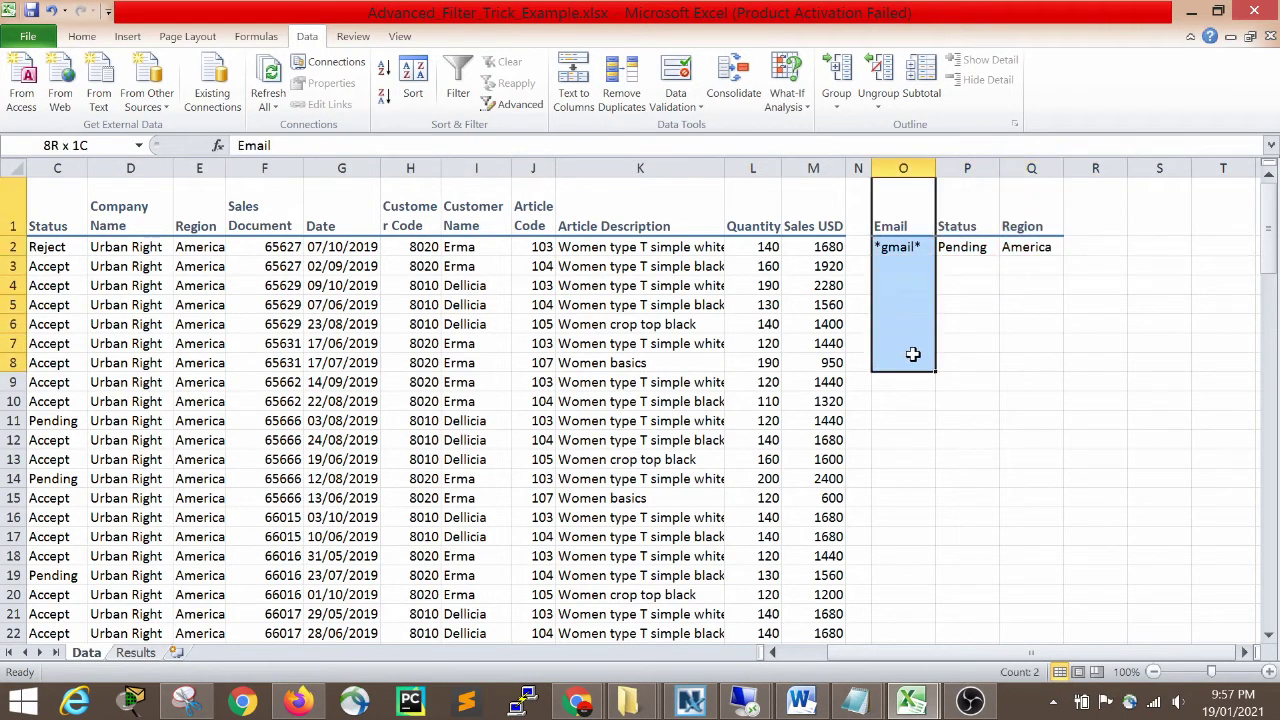
pyautogui.click(975, 400)
pyautogui.moveTo(898, 200); pyautogui.dragTo(907, 263)
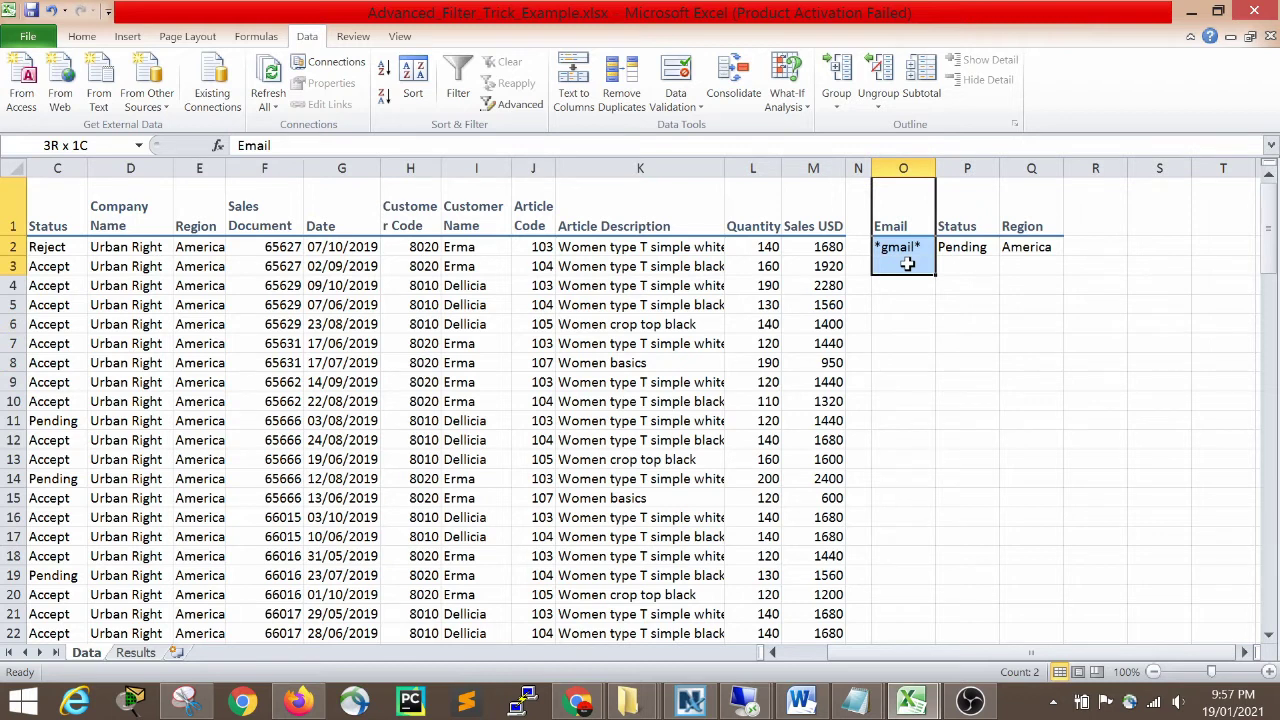
pyautogui.click(980, 298)
pyautogui.moveTo(970, 205); pyautogui.dragTo(972, 272)
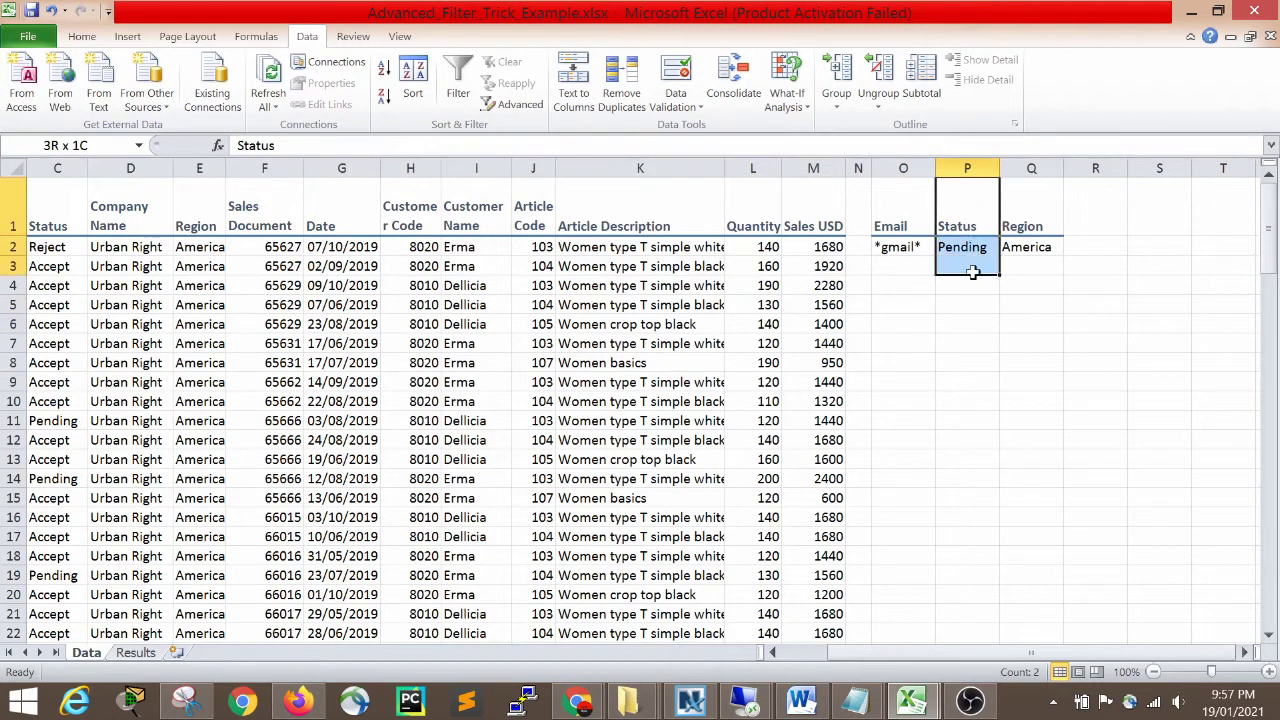
pyautogui.moveTo(1033, 205); pyautogui.dragTo(1043, 283)
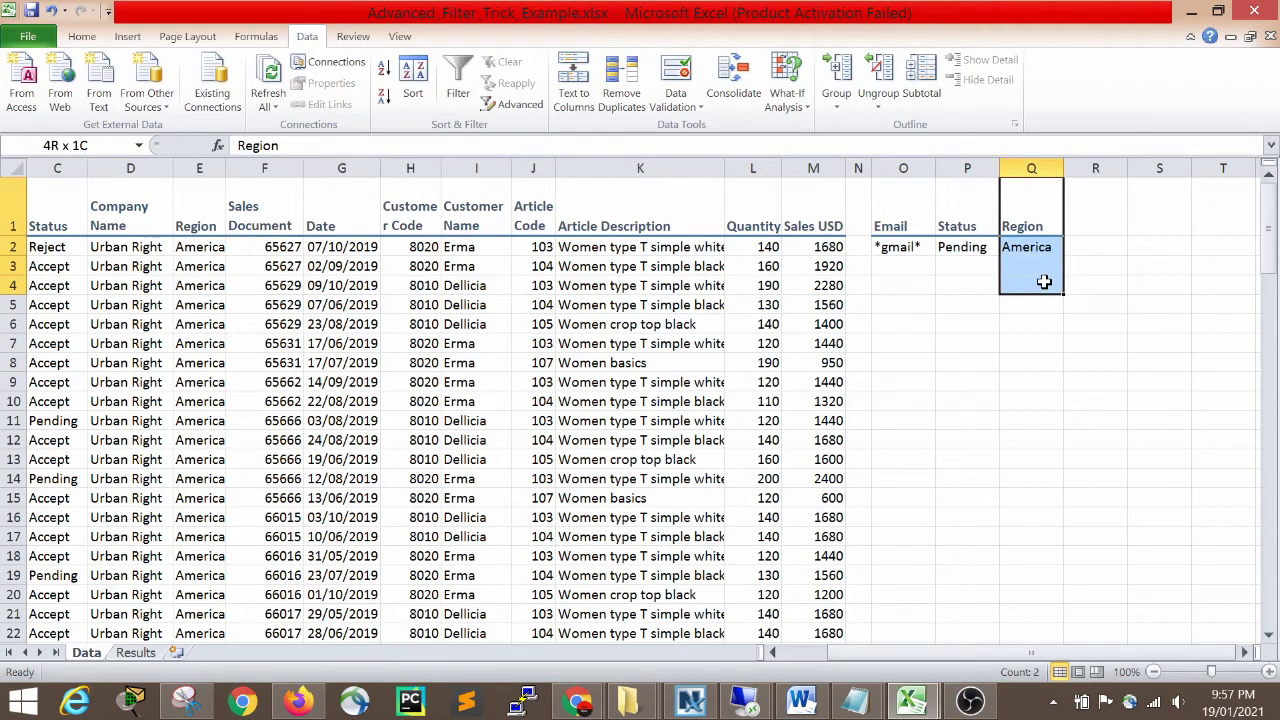
pyautogui.click(913, 284)
pyautogui.moveTo(893, 205); pyautogui.dragTo(1030, 210)
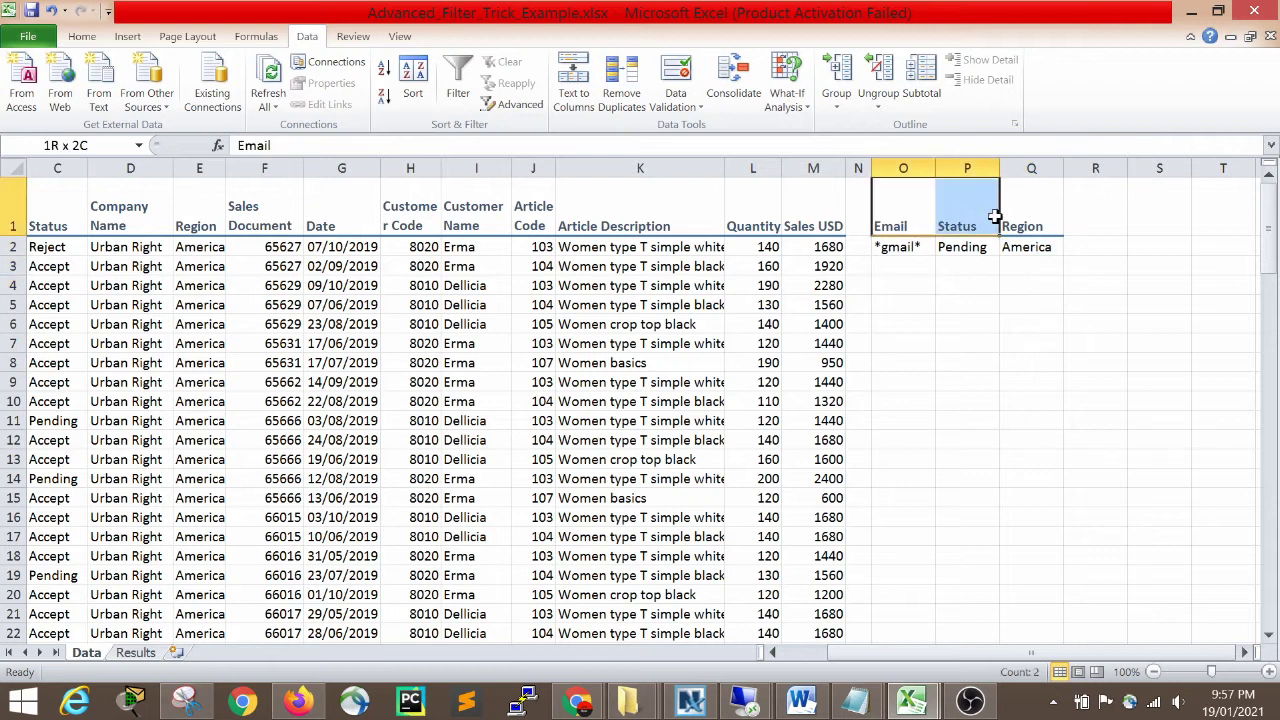
pyautogui.click(833, 323)
pyautogui.moveTo(893, 205); pyautogui.dragTo(1017, 205)
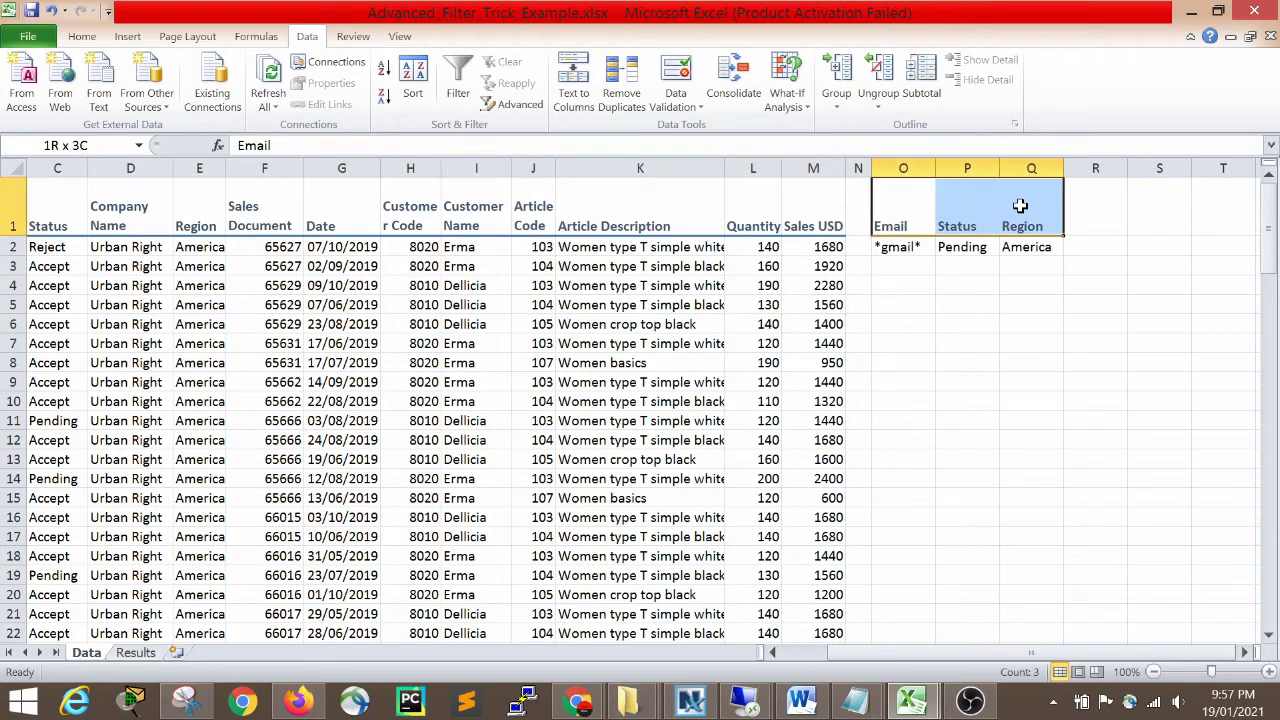
# Paste the copied Email, Status and Region headings into Results cell A1.
pyautogui.hotkey('ctrl', 'c')
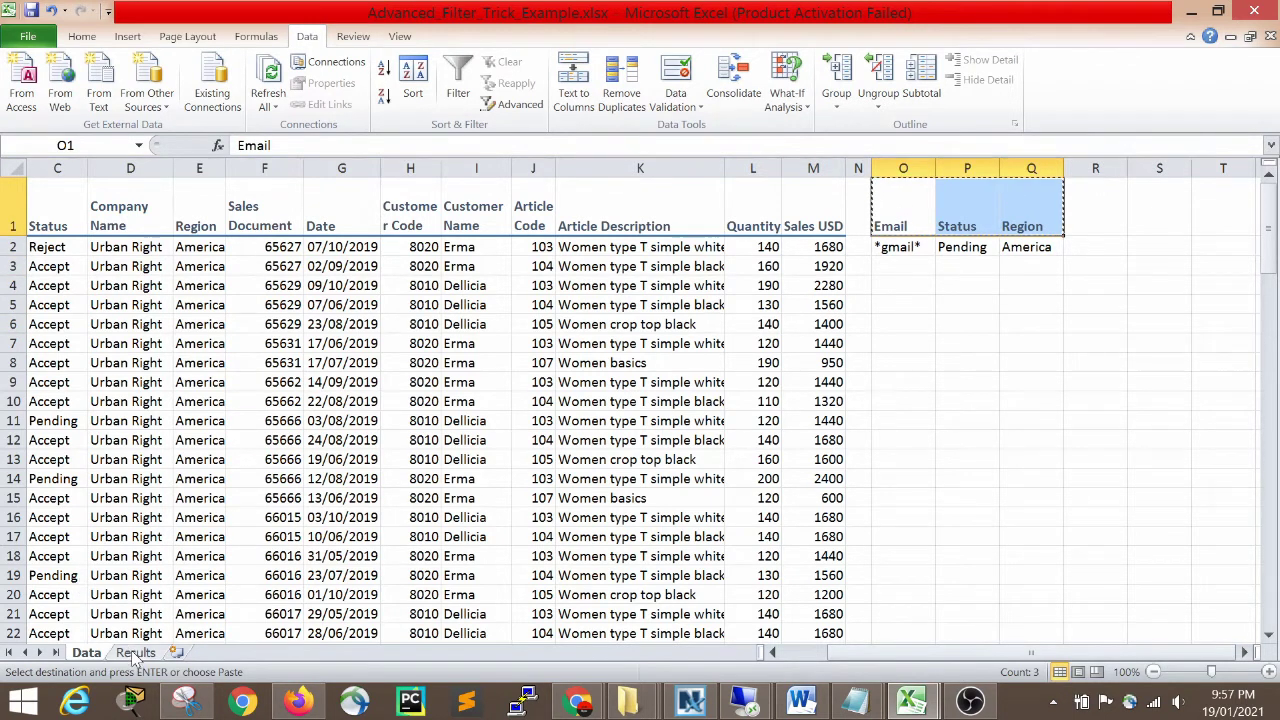
pyautogui.click(135, 652)
pyautogui.click(50, 188)
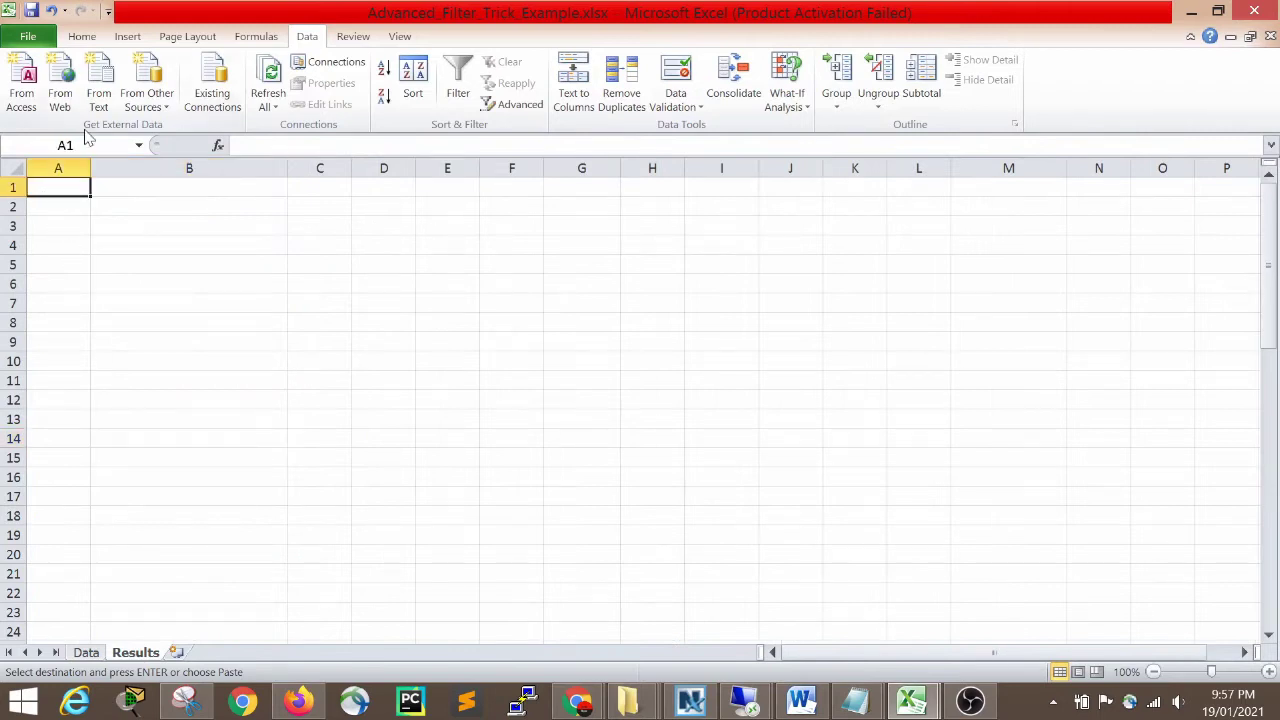
pyautogui.hotkey('ctrl', 'v')
pyautogui.click(140, 258)
pyautogui.moveTo(288, 168); pyautogui.dragTo(252, 168)
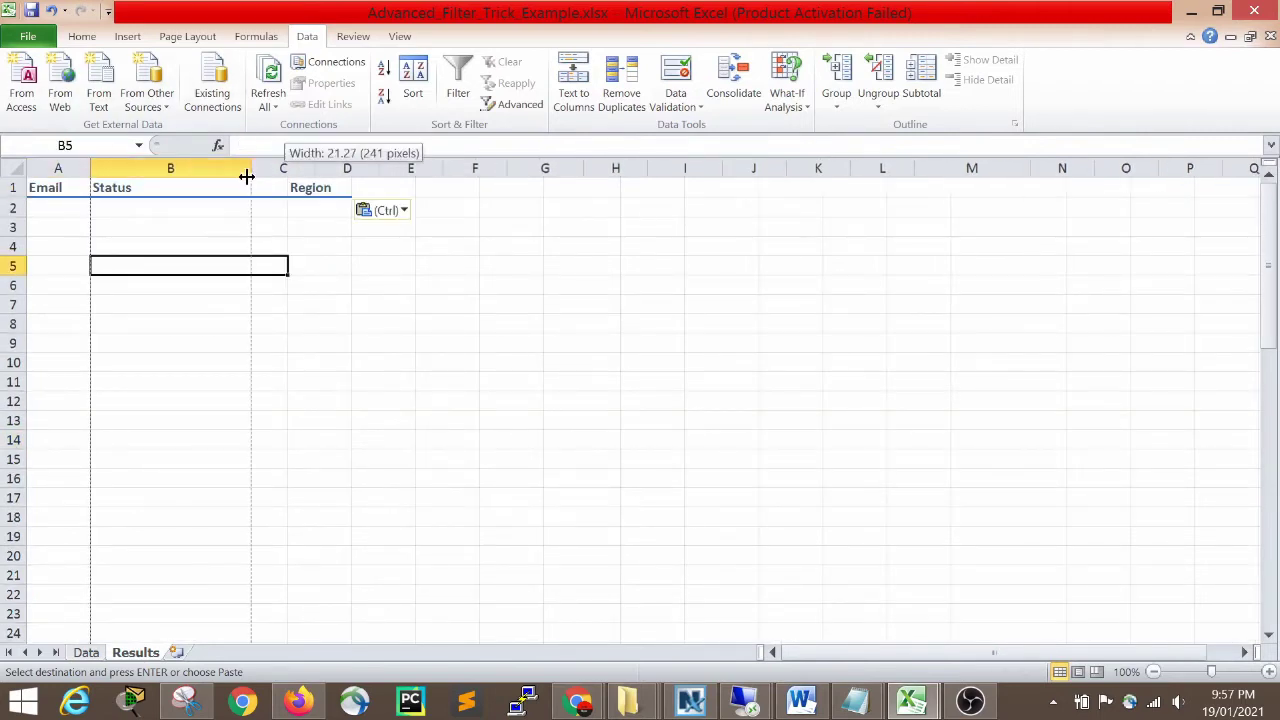
pyautogui.click(66, 192)
pyautogui.moveTo(66, 192); pyautogui.dragTo(300, 264)
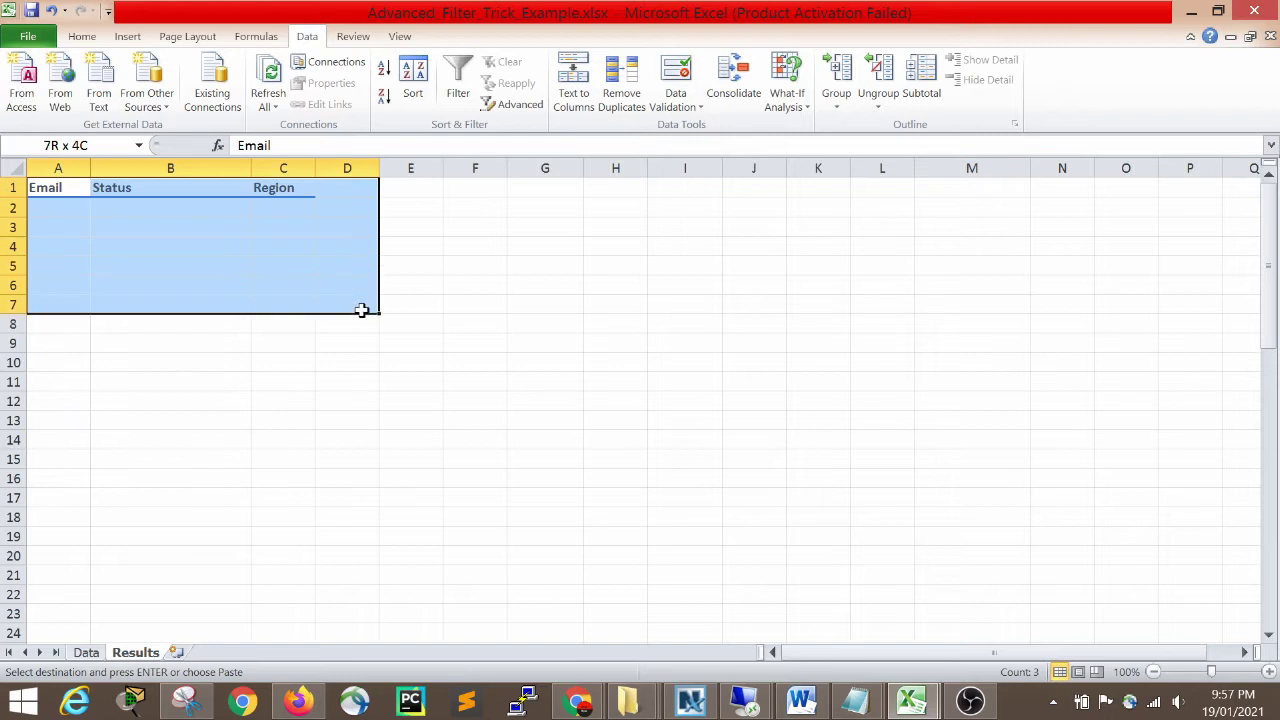
# Copy the Date heading from Data!G1 into Results cell D1.
pyautogui.click(86, 652)
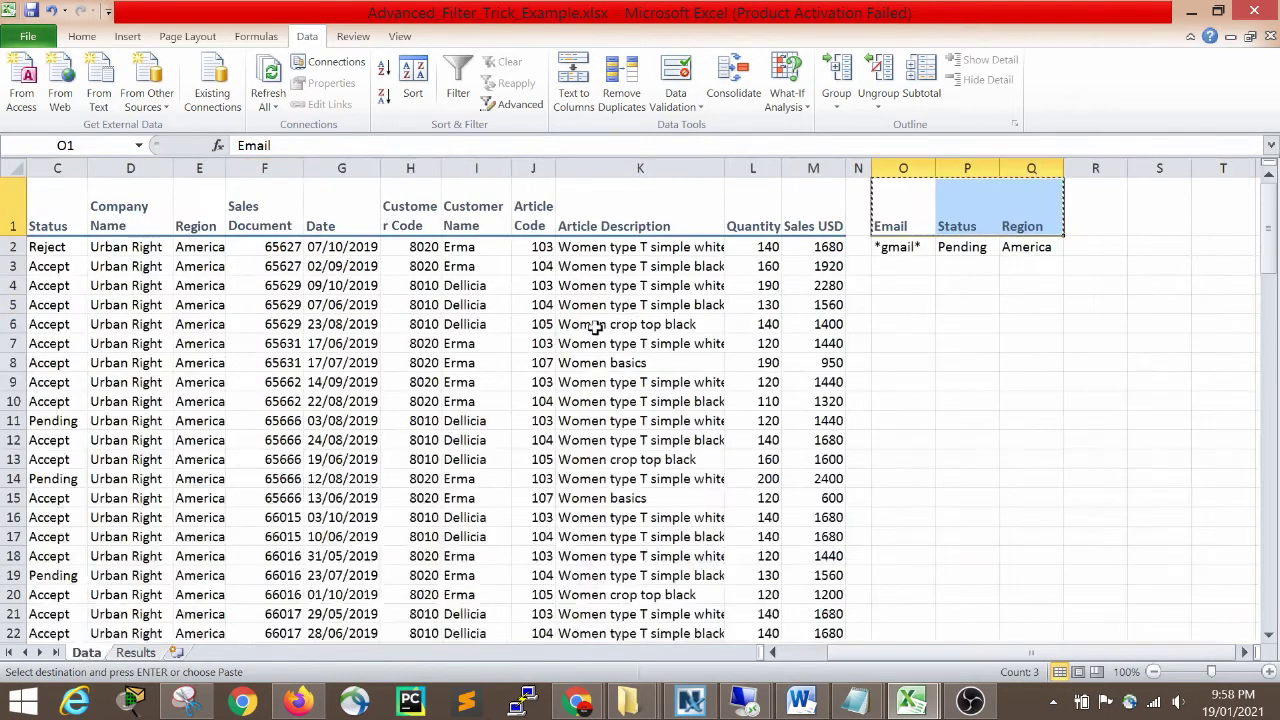
pyautogui.click(150, 225)
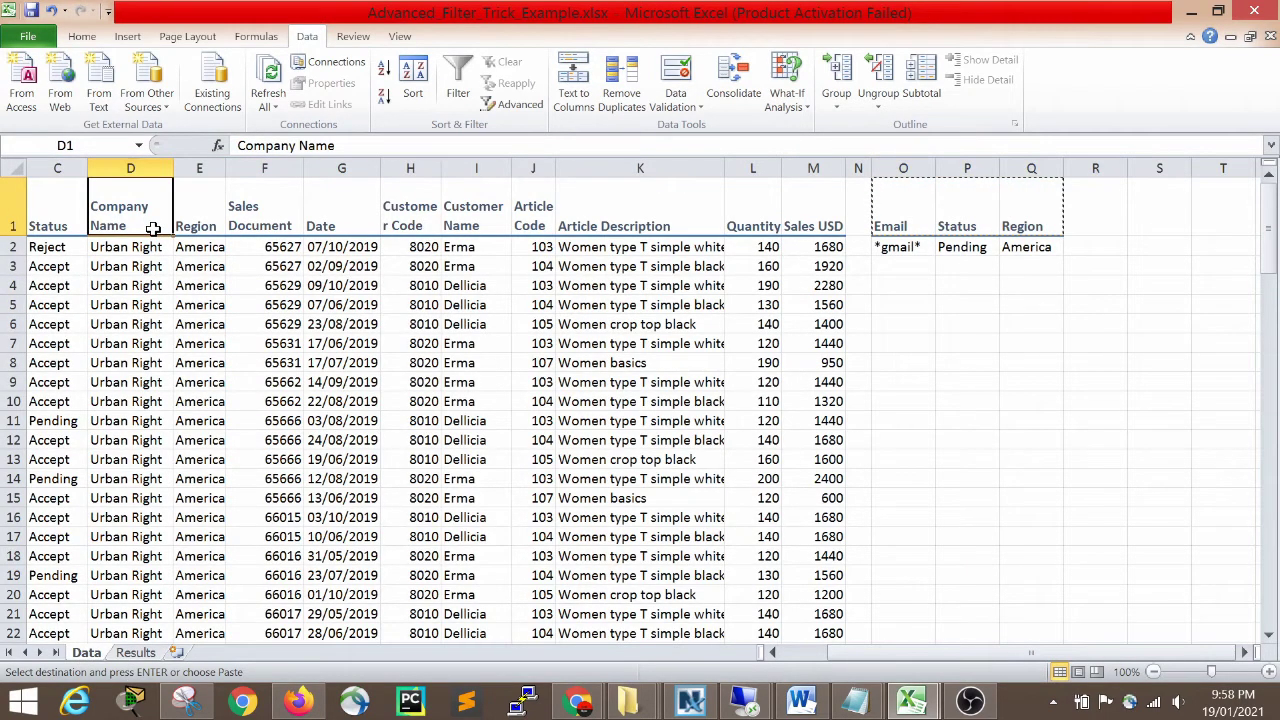
pyautogui.press('Right')
pyautogui.press('Right')
pyautogui.press('Right')
pyautogui.click(152, 228)
pyautogui.click(342, 220)
pyautogui.hotkey('ctrl', 'c')
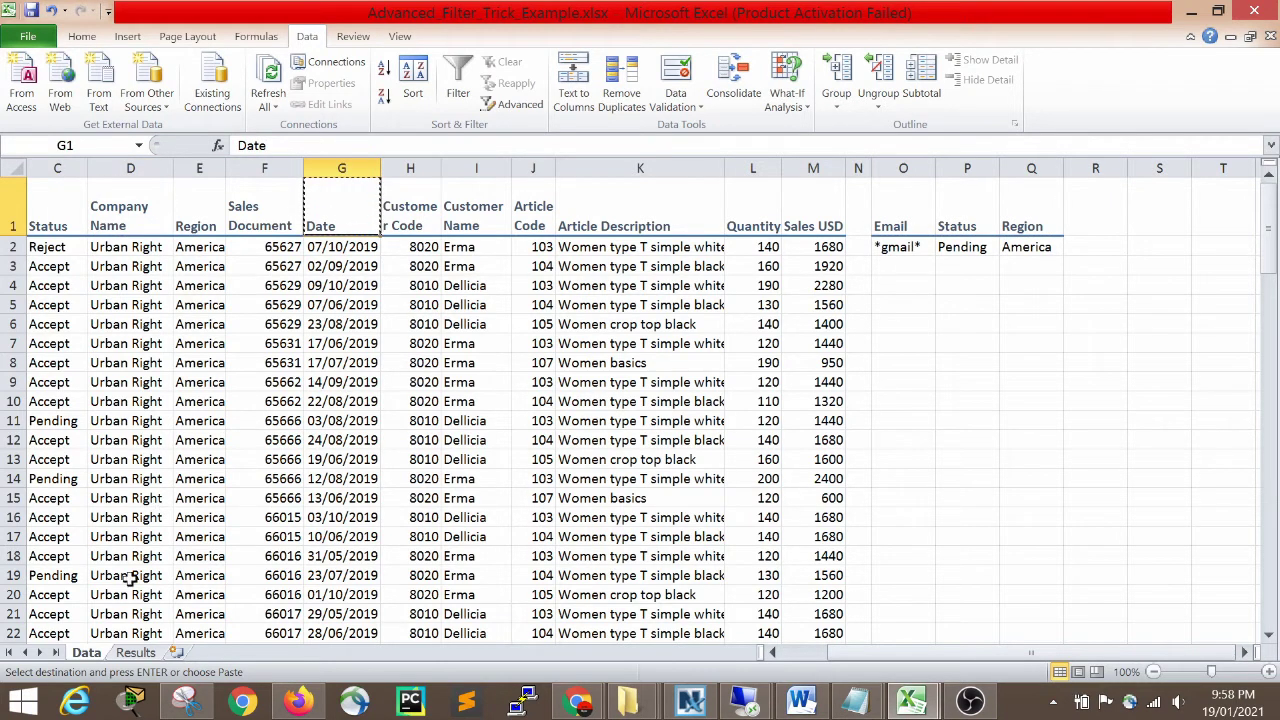
pyautogui.click(135, 652)
pyautogui.click(347, 204)
pyautogui.click(344, 191)
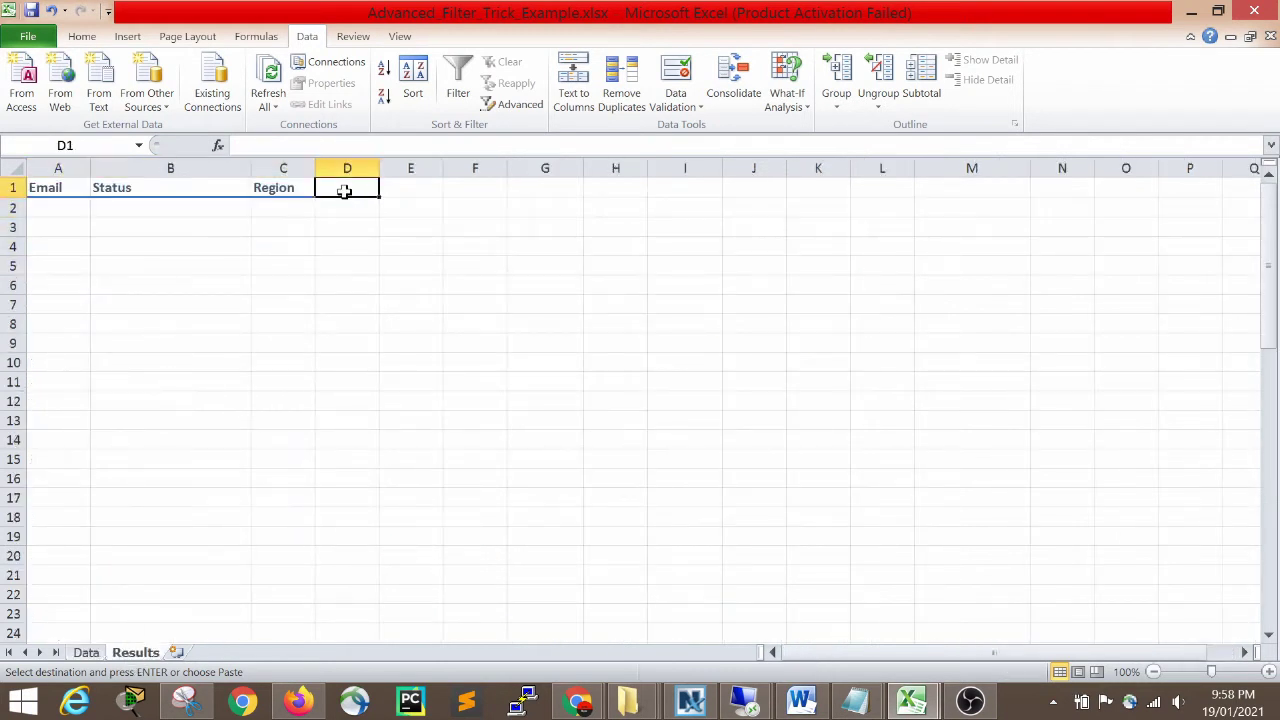
pyautogui.hotkey('ctrl', 'v')
pyautogui.press('Down')
pyautogui.press('Down')
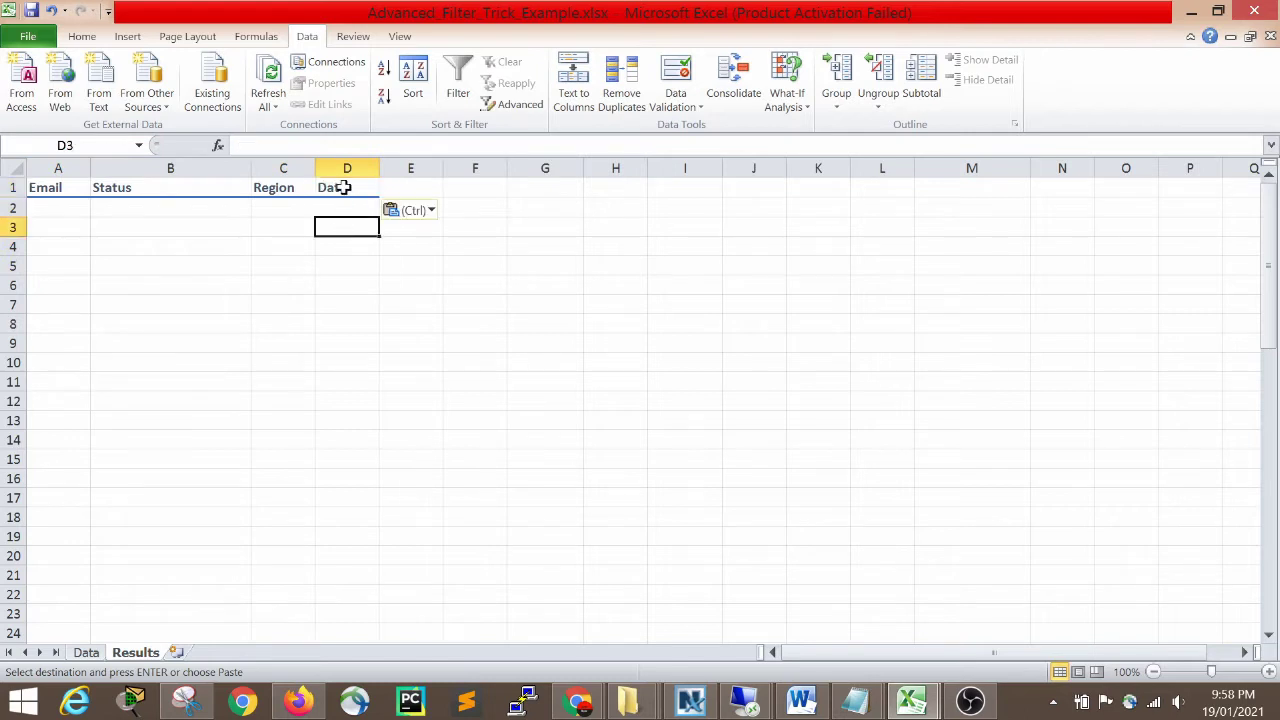
# Check the four Email, Status, Region and Date headings in Results row 1.
pyautogui.moveTo(57, 187); pyautogui.dragTo(335, 187)
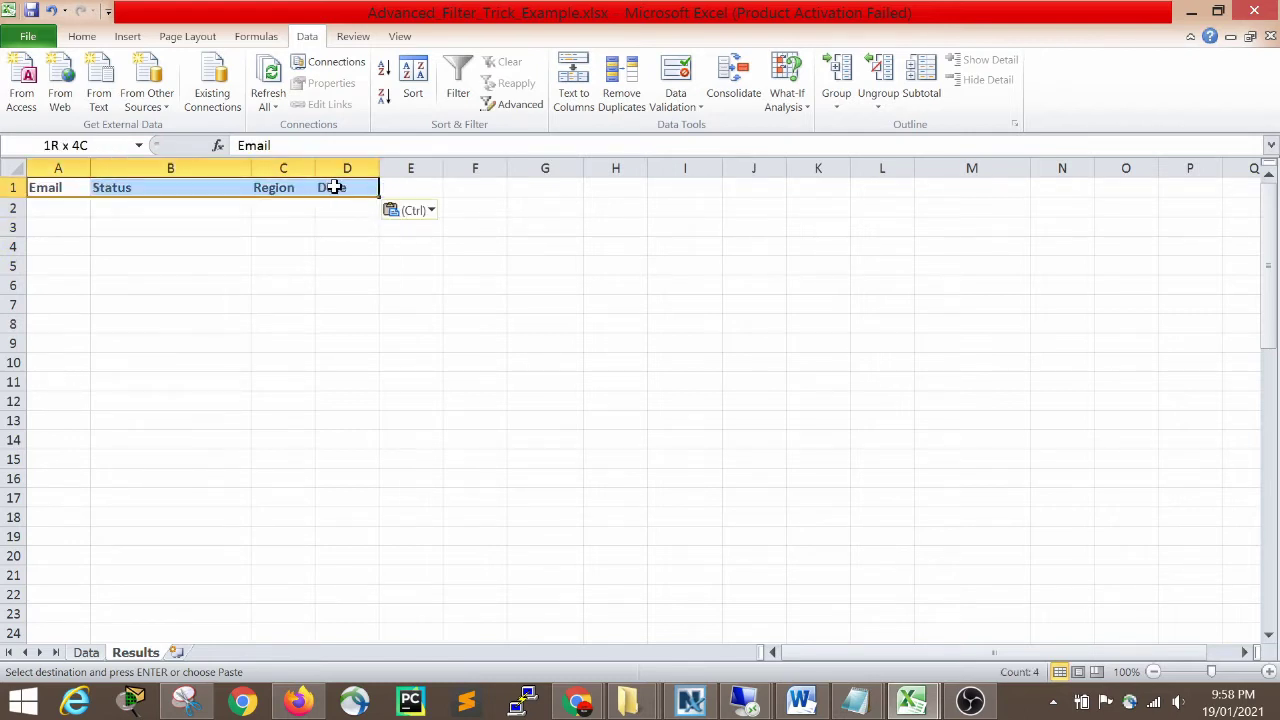
pyautogui.click(283, 265)
pyautogui.click(40, 185)
pyautogui.click(103, 188)
pyautogui.click(268, 187)
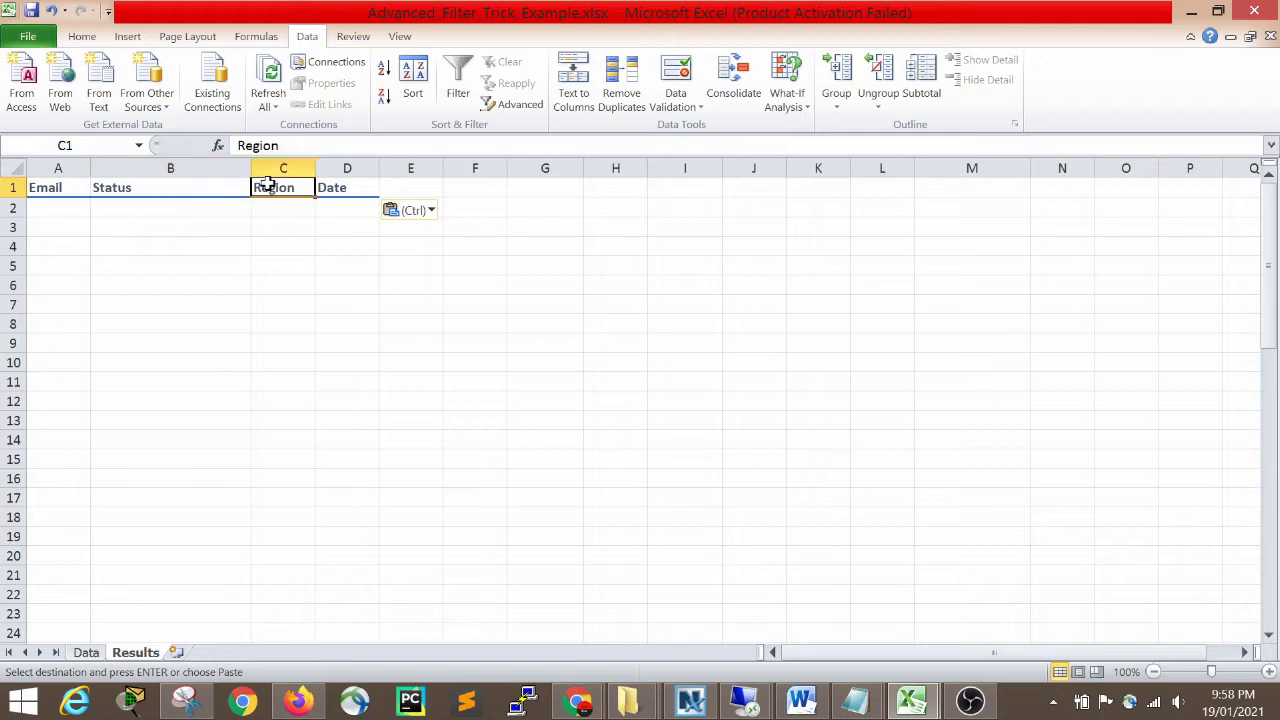
pyautogui.click(340, 188)
pyautogui.moveTo(35, 188); pyautogui.dragTo(355, 188)
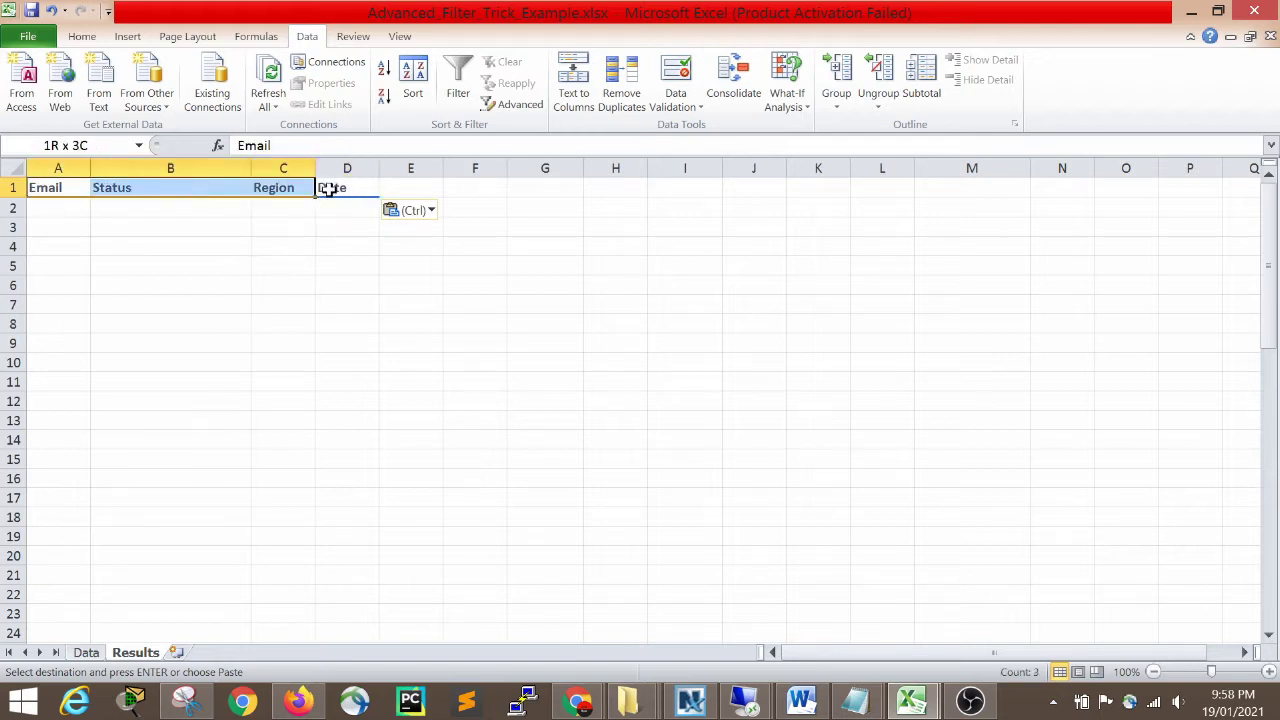
# Highlight the Company Name, Sales Document and Customer Code columns on the Data sheet.
pyautogui.click(86, 652)
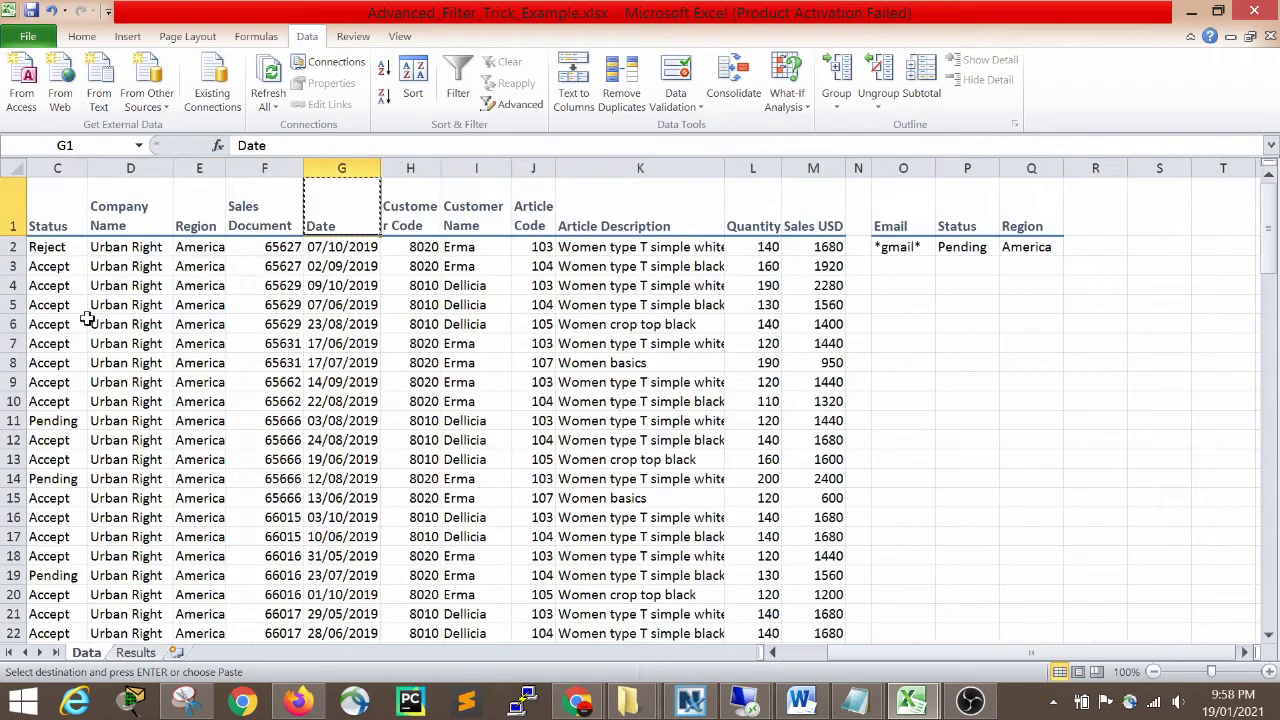
pyautogui.moveTo(49, 214); pyautogui.dragTo(813, 421)
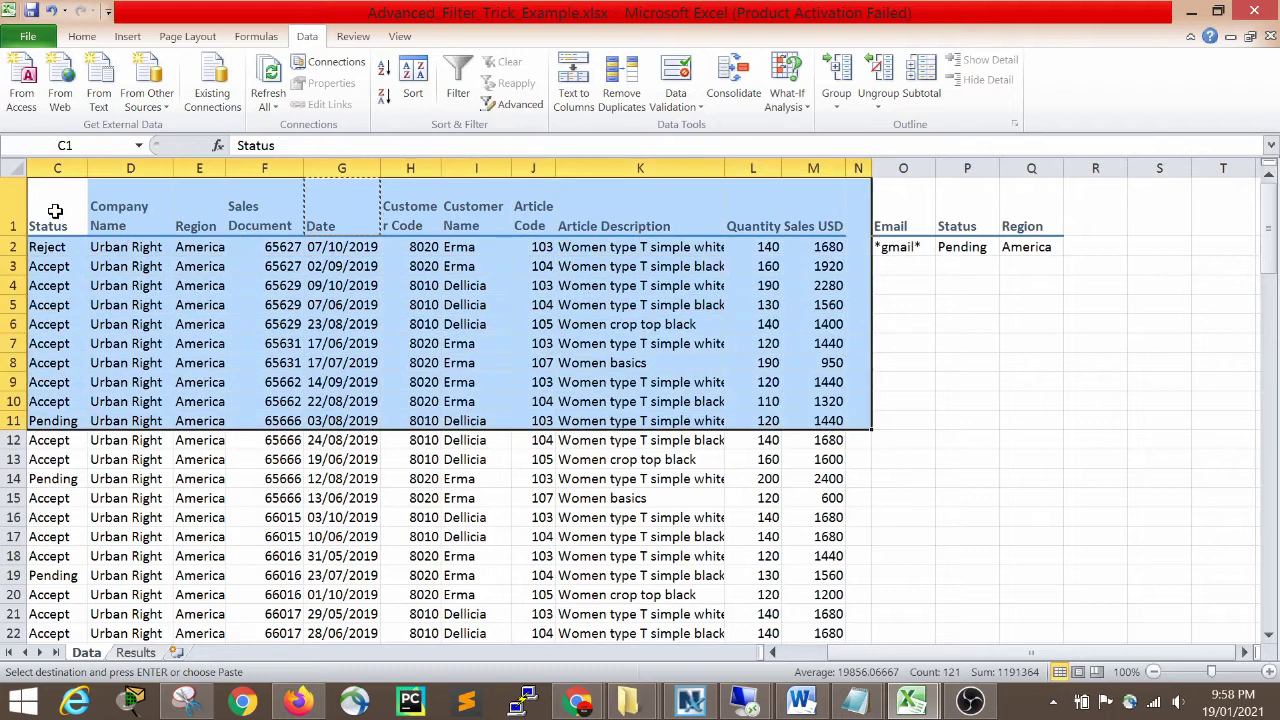
pyautogui.click(55, 210)
pyautogui.moveTo(125, 214); pyautogui.dragTo(118, 540)
pyautogui.moveTo(262, 212); pyautogui.dragTo(265, 453)
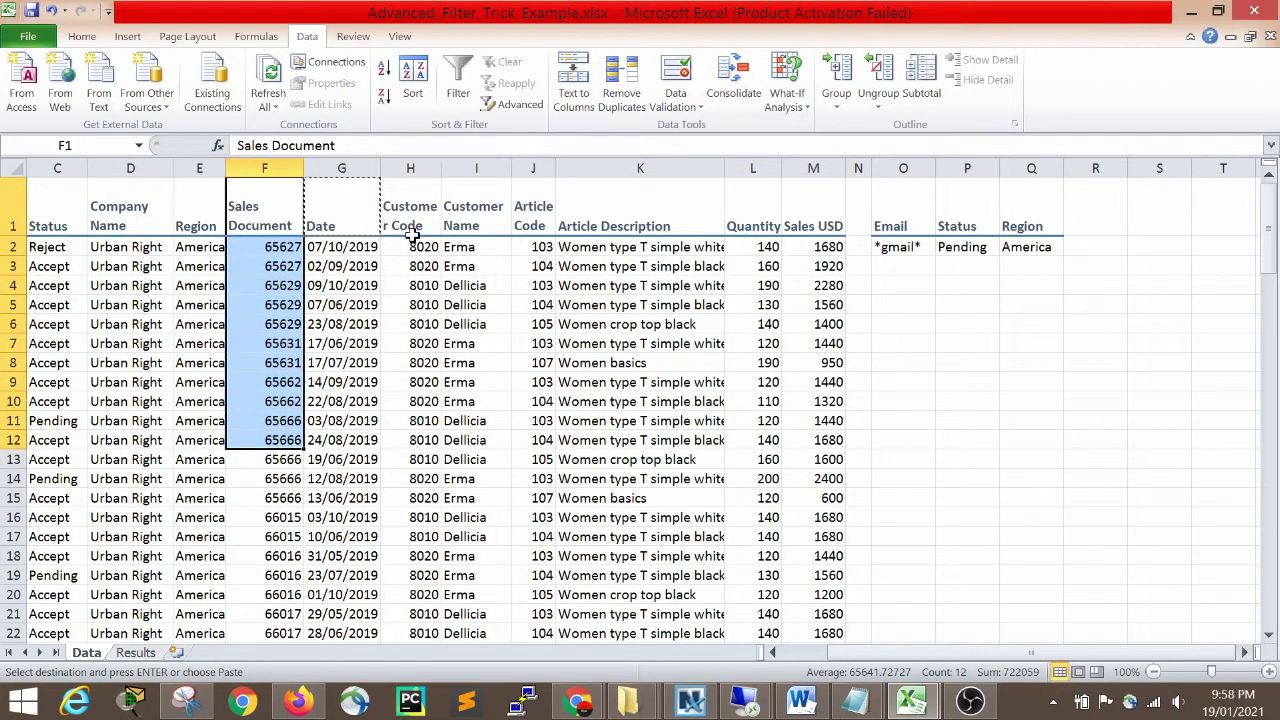
pyautogui.moveTo(410, 212); pyautogui.dragTo(420, 485)
# Highlight the empty Email, Status, Region and Date columns on the Results sheet.
pyautogui.click(135, 652)
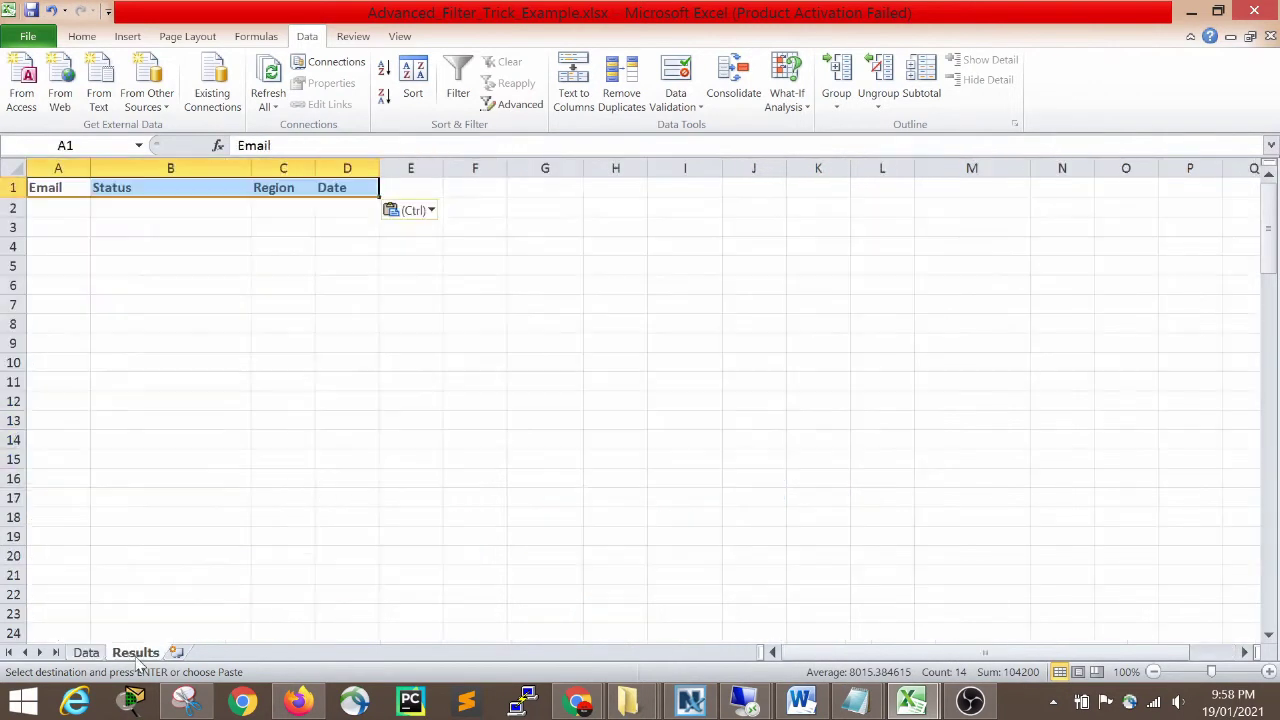
pyautogui.moveTo(52, 190); pyautogui.dragTo(77, 338)
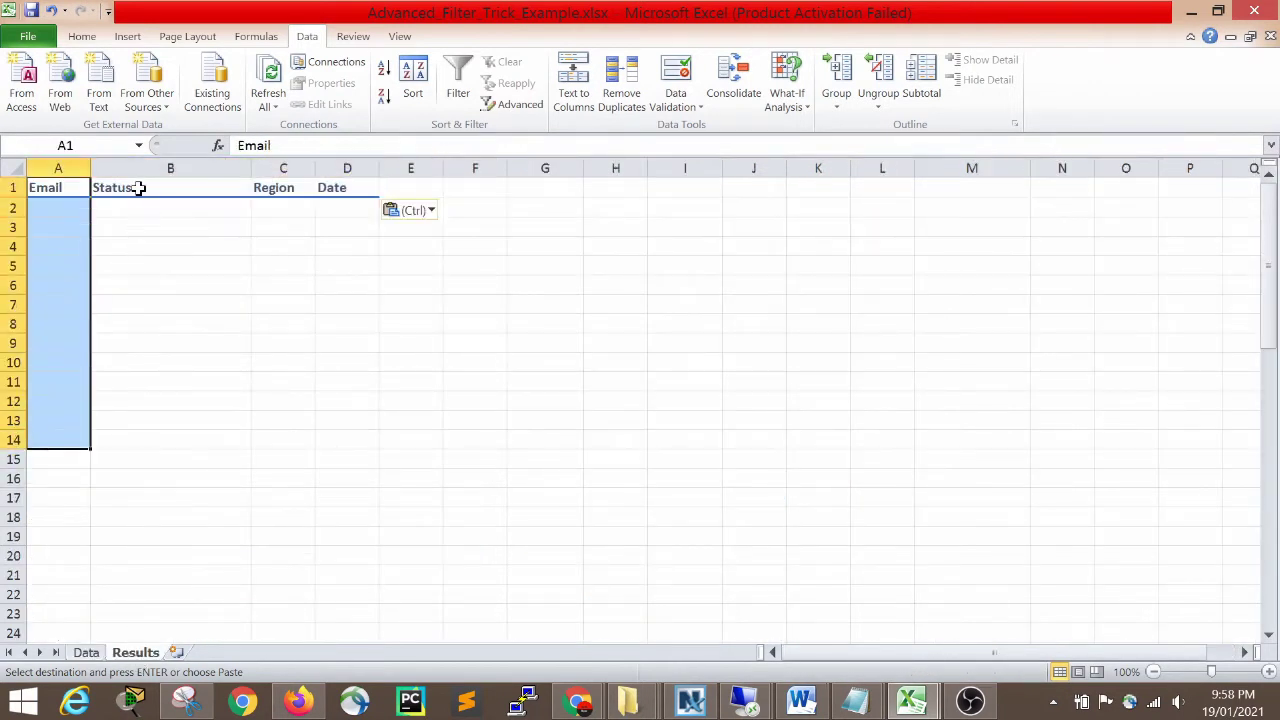
pyautogui.moveTo(139, 188); pyautogui.dragTo(137, 417)
pyautogui.moveTo(266, 188); pyautogui.dragTo(278, 324)
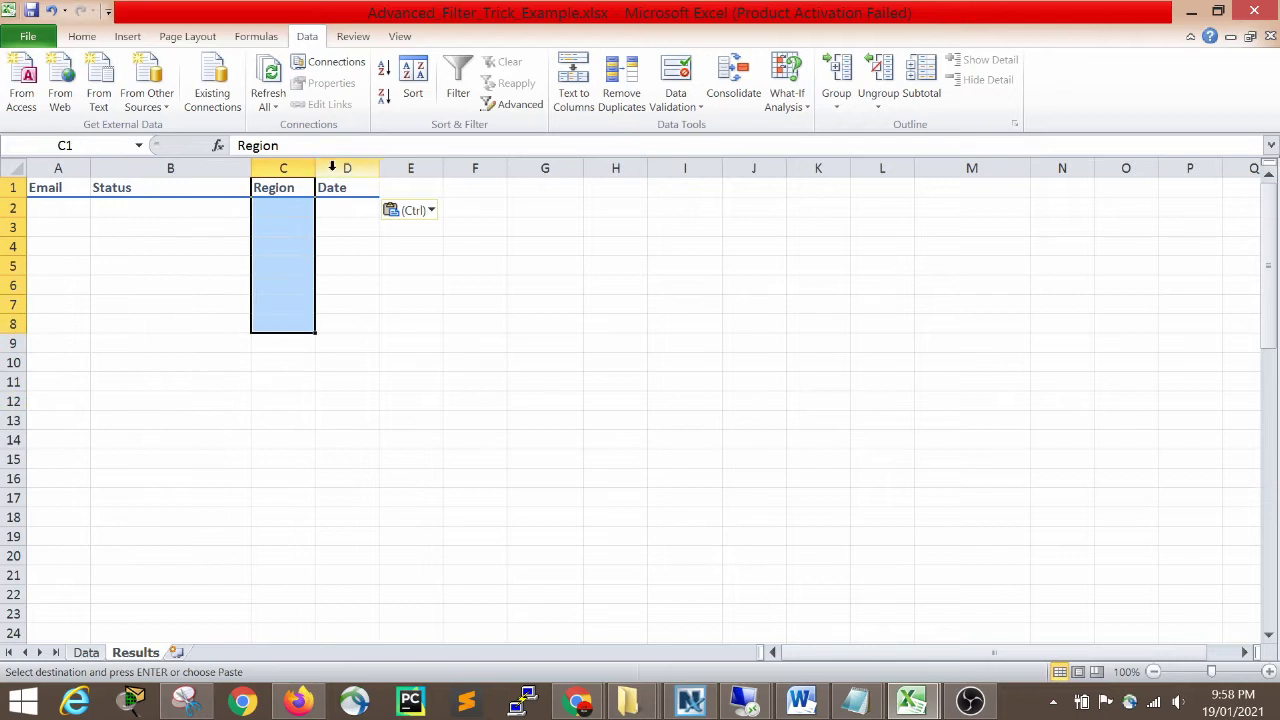
pyautogui.moveTo(336, 189); pyautogui.dragTo(351, 345)
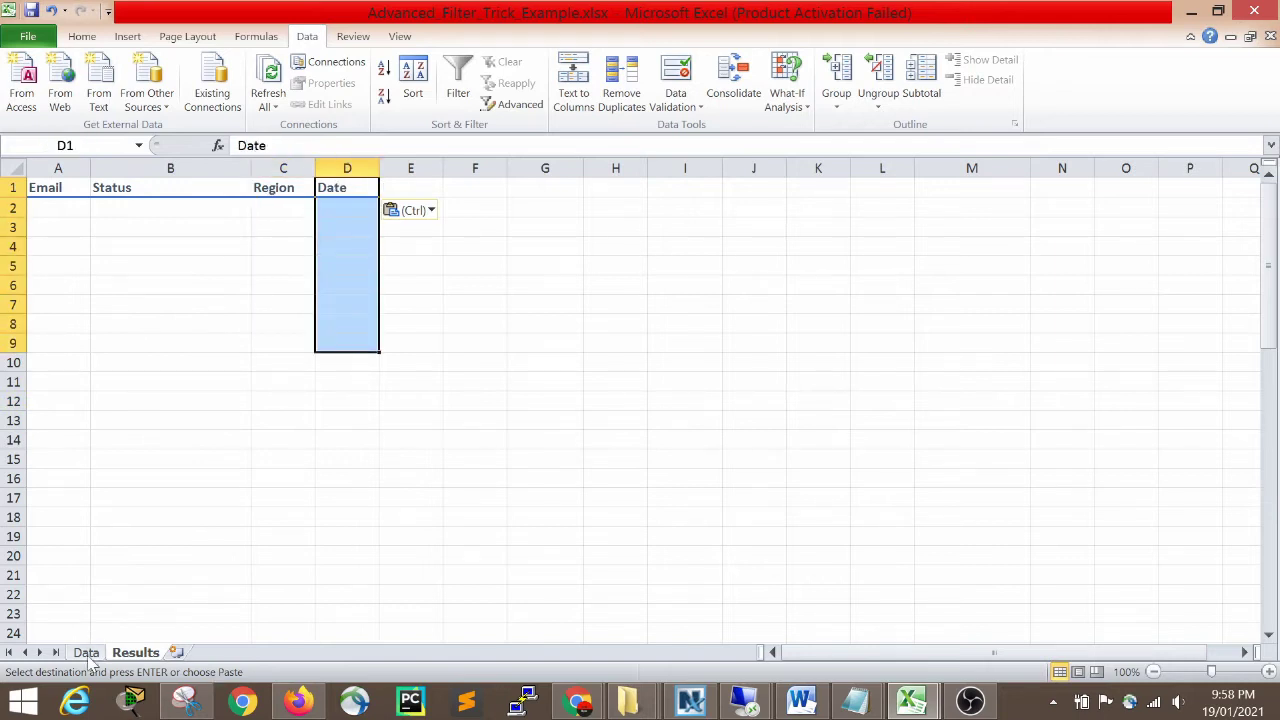
pyautogui.click(144, 477)
pyautogui.click(380, 323)
pyautogui.click(170, 304)
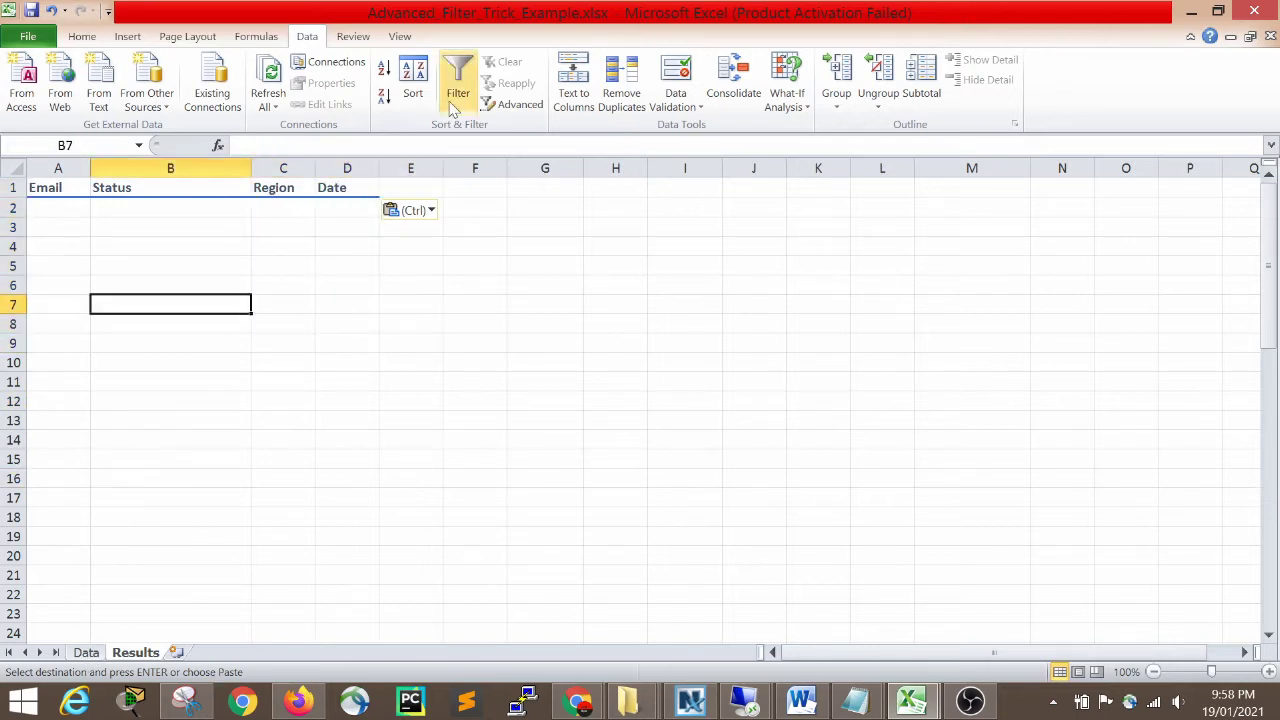
# Open Advanced Filter with list range set to the whole table, Data!$A$1:$M$116.
pyautogui.click(503, 107)
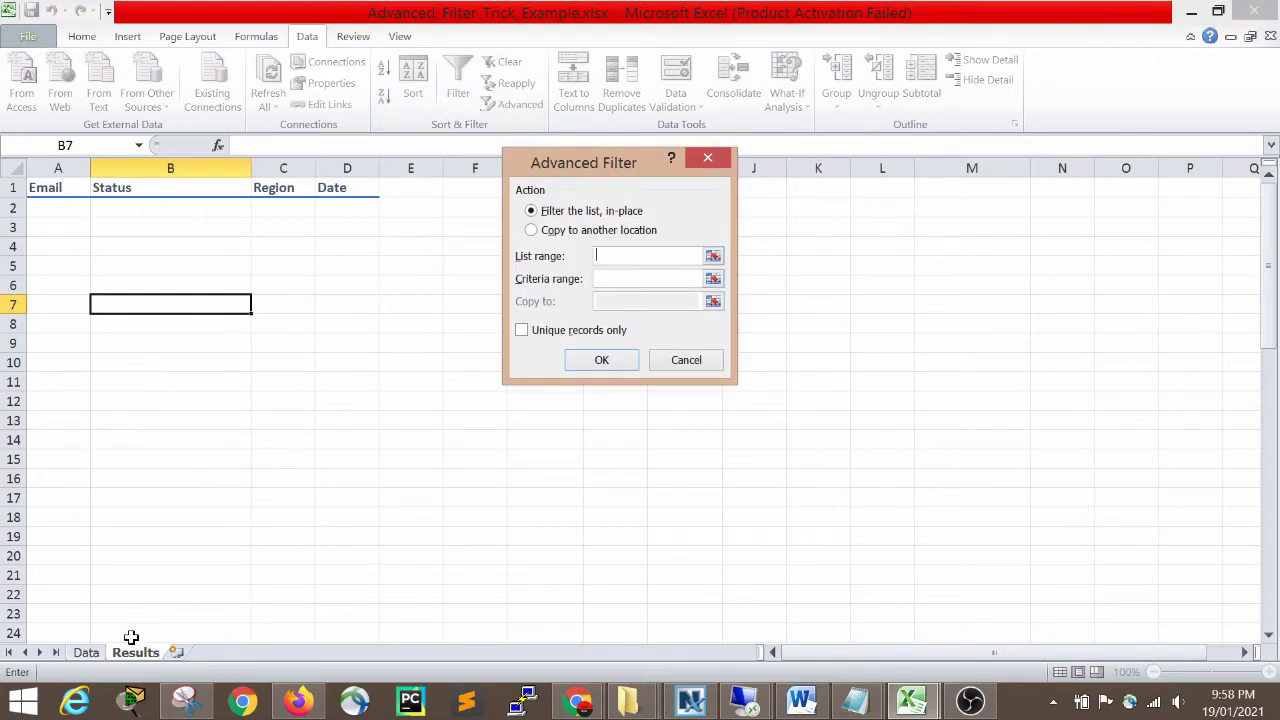
pyautogui.click(86, 652)
pyautogui.click(47, 232)
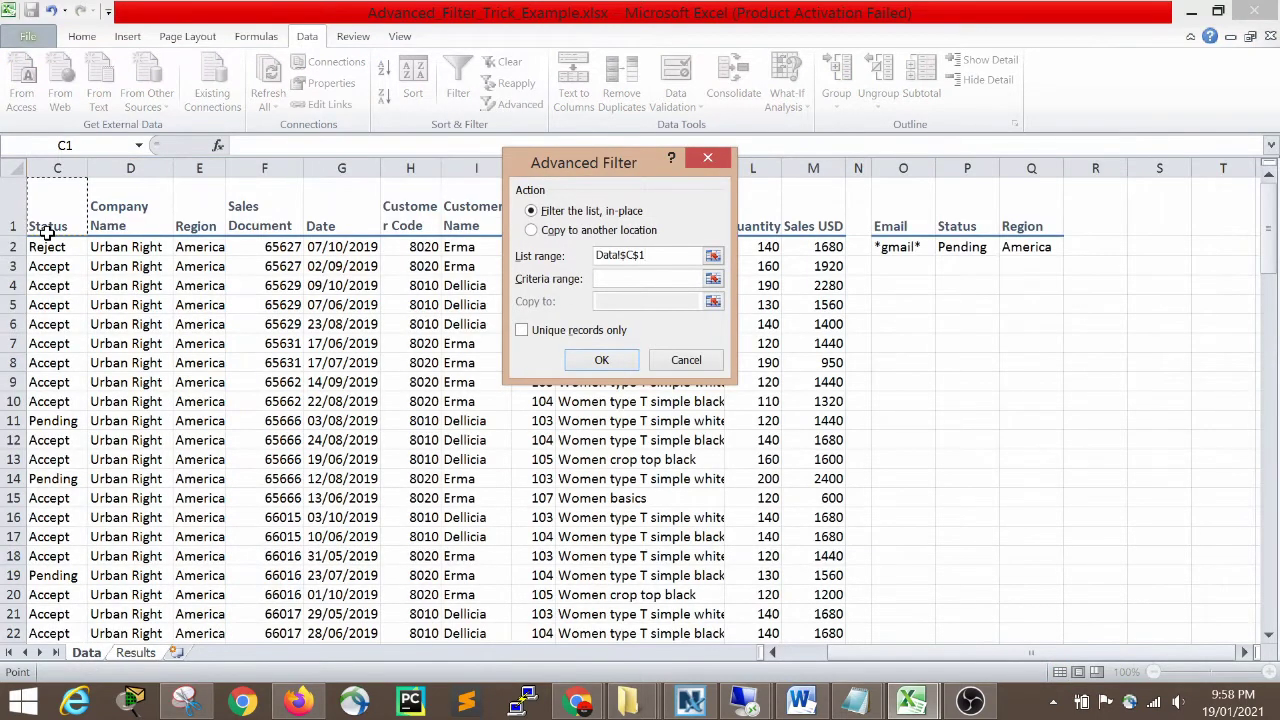
pyautogui.hotkey('ctrl', 'Home')
pyautogui.hotkey('ctrl', 'shift', 'End')
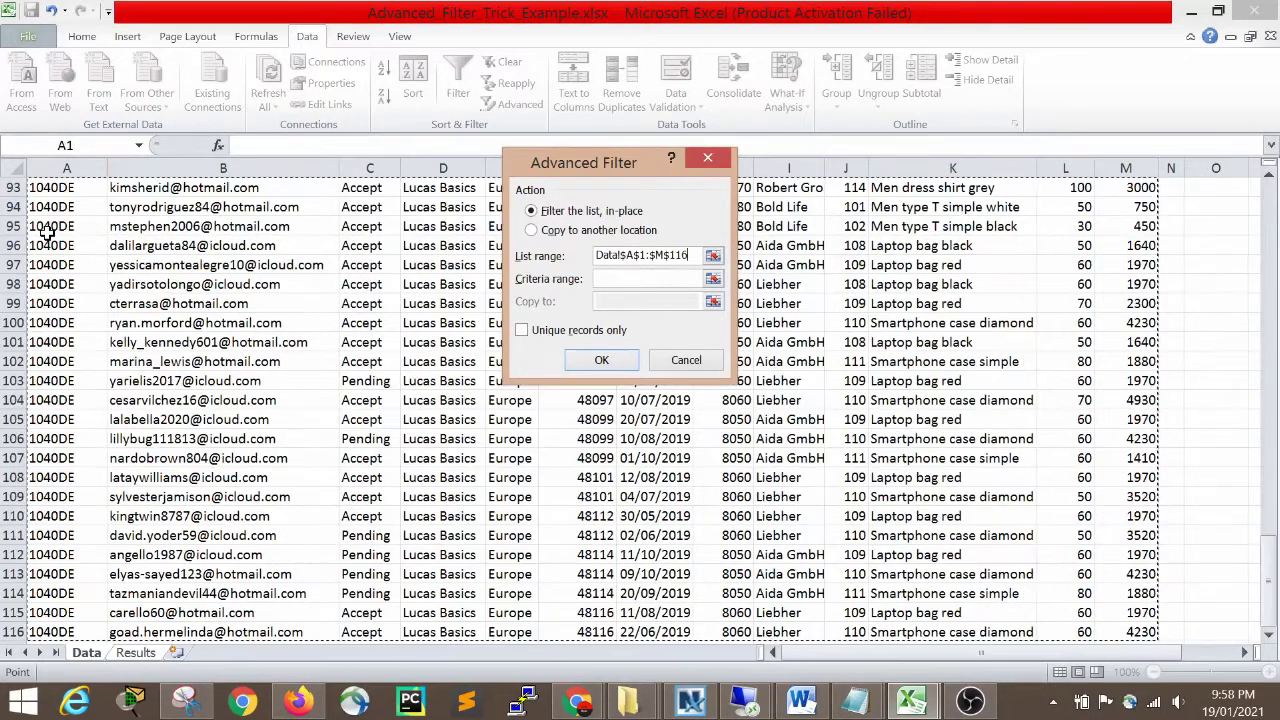
# Set the criteria range to Data!$O$1:$Q$2 and choose Copy to another location.
pyautogui.click(596, 280)
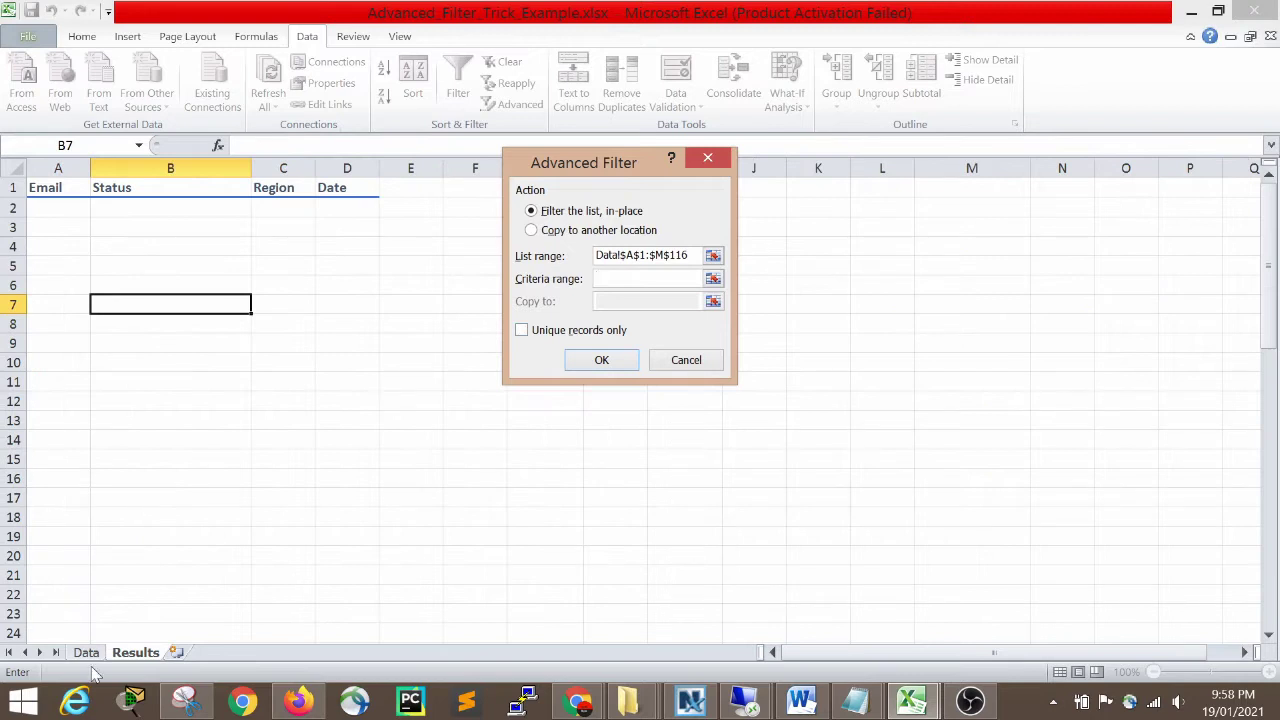
pyautogui.click(86, 652)
pyautogui.click(359, 211)
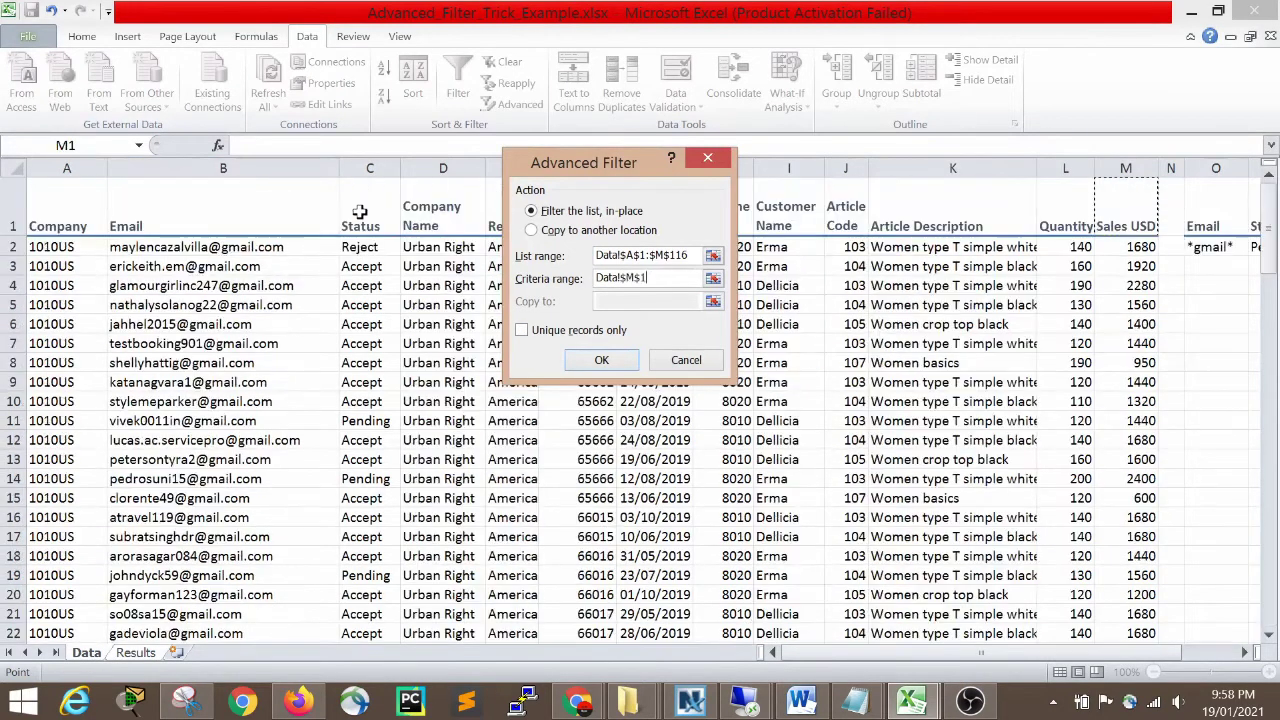
pyautogui.press('Right')
pyautogui.press('Right')
pyautogui.hotkey('shift', 'Right')
pyautogui.hotkey('shift', 'Right')
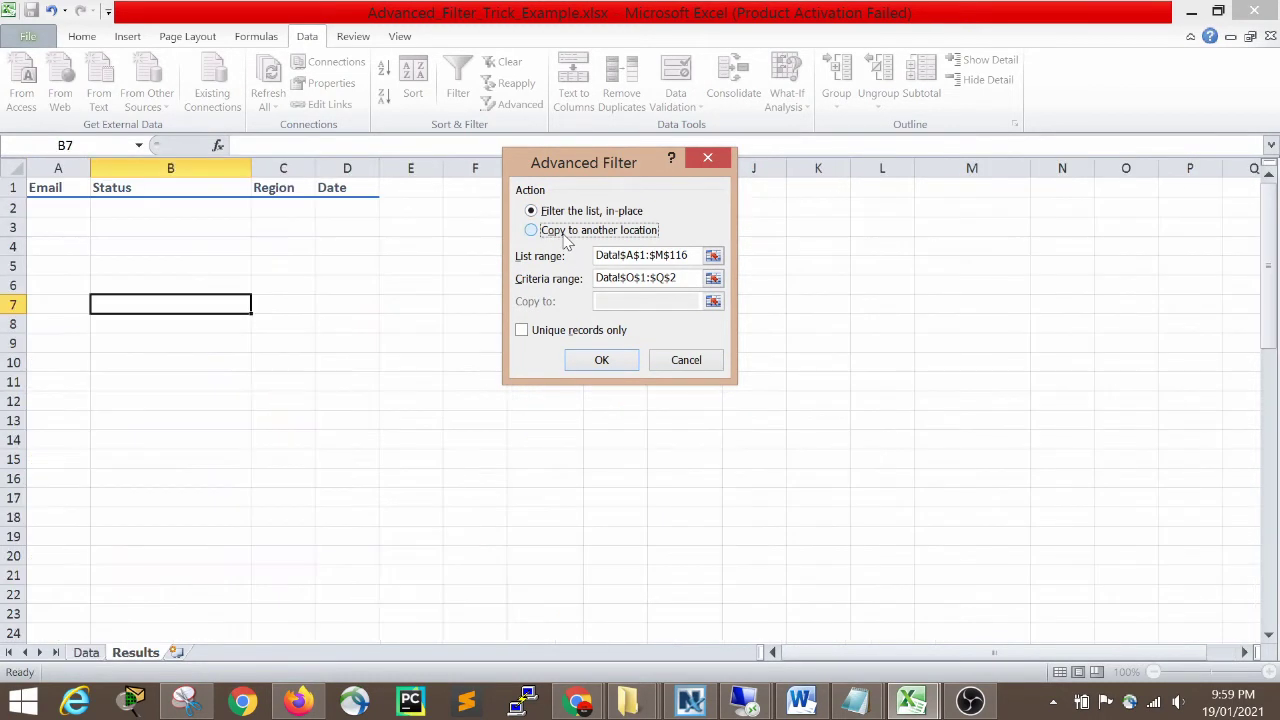
pyautogui.click(563, 232)
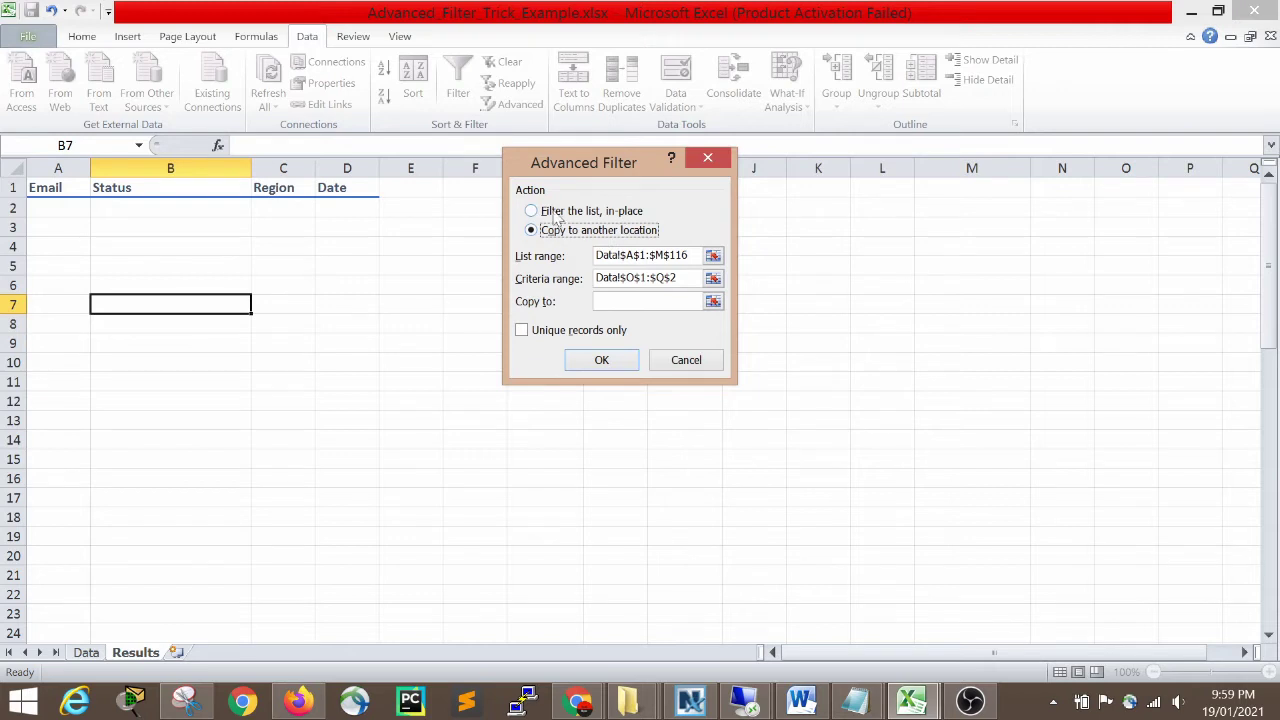
# Keep Copy to another location and set the destination to Results!$A$1:$D$1.
pyautogui.click(562, 214)
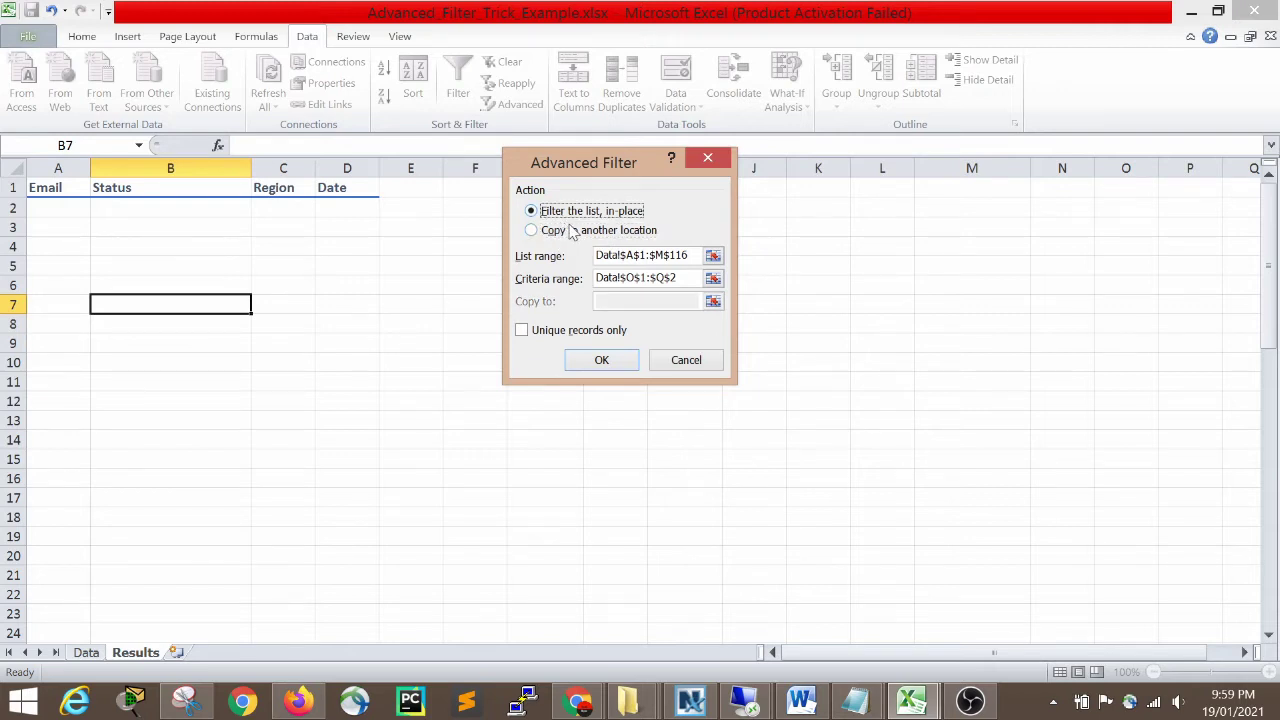
pyautogui.click(573, 231)
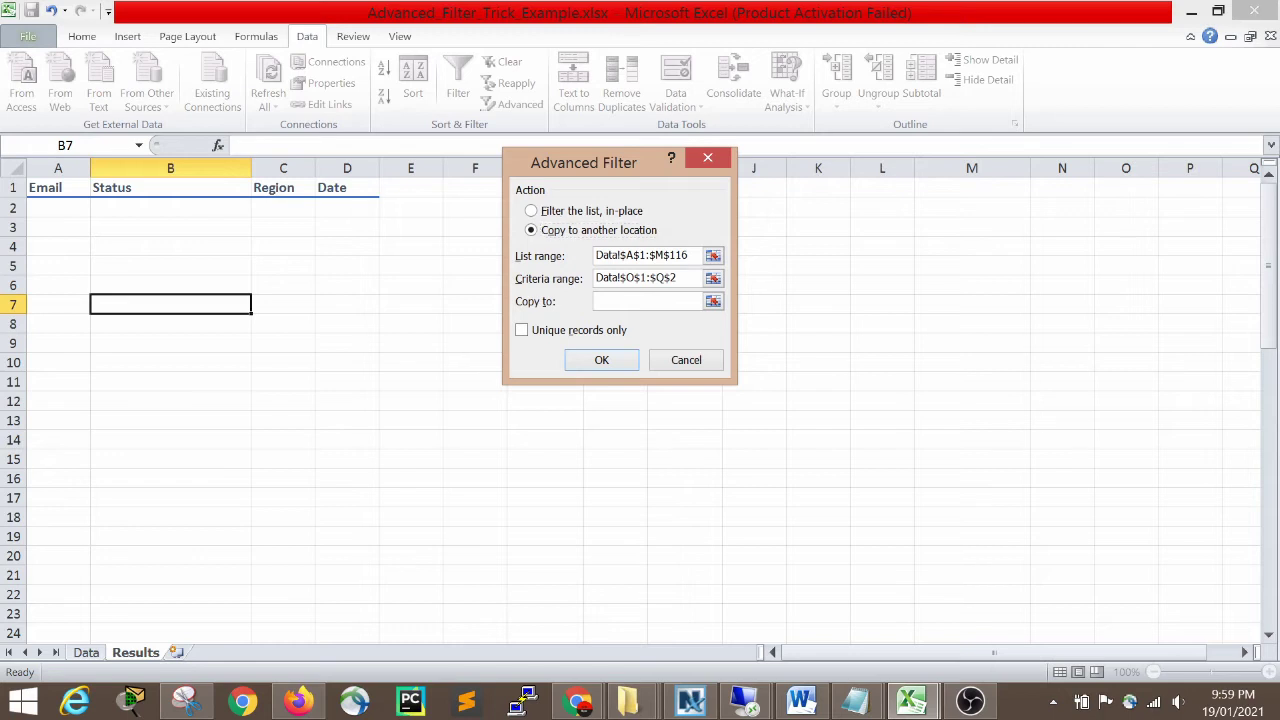
pyautogui.click(71, 216)
pyautogui.moveTo(49, 187); pyautogui.dragTo(129, 190)
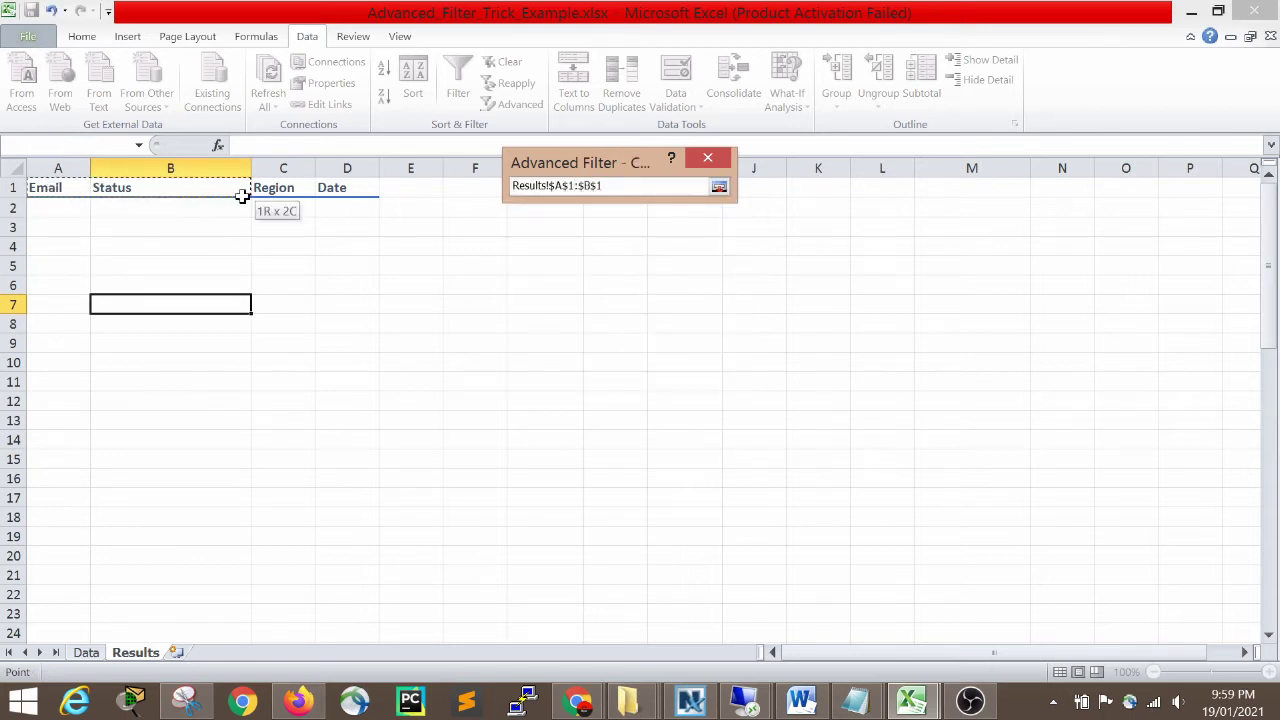
pyautogui.moveTo(242, 196); pyautogui.dragTo(333, 192)
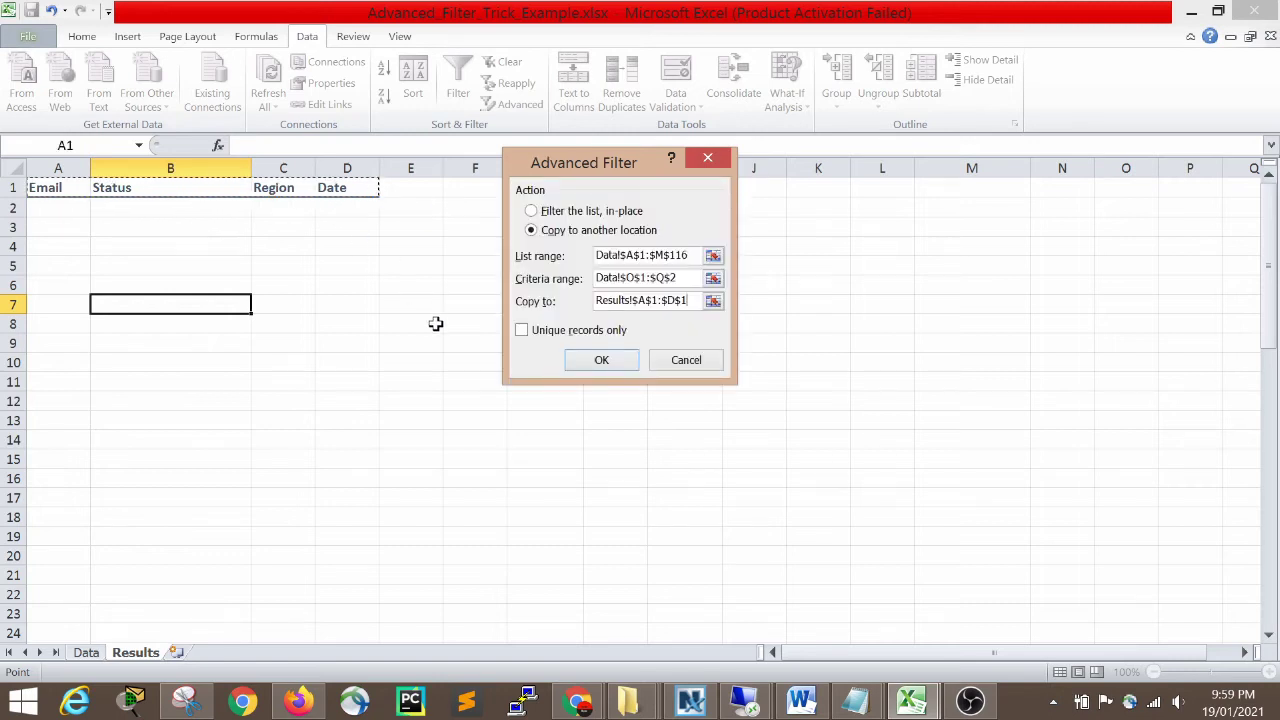
pyautogui.click(87, 652)
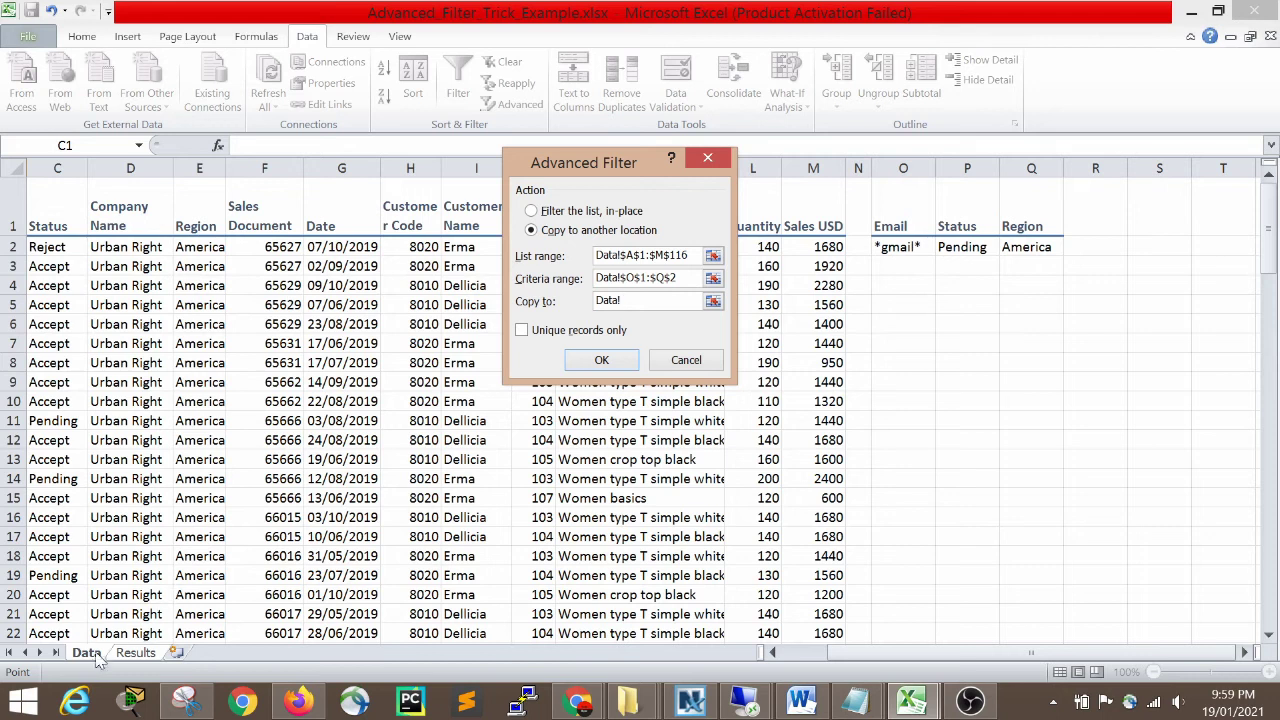
pyautogui.click(135, 652)
pyautogui.moveTo(68, 196); pyautogui.dragTo(338, 190)
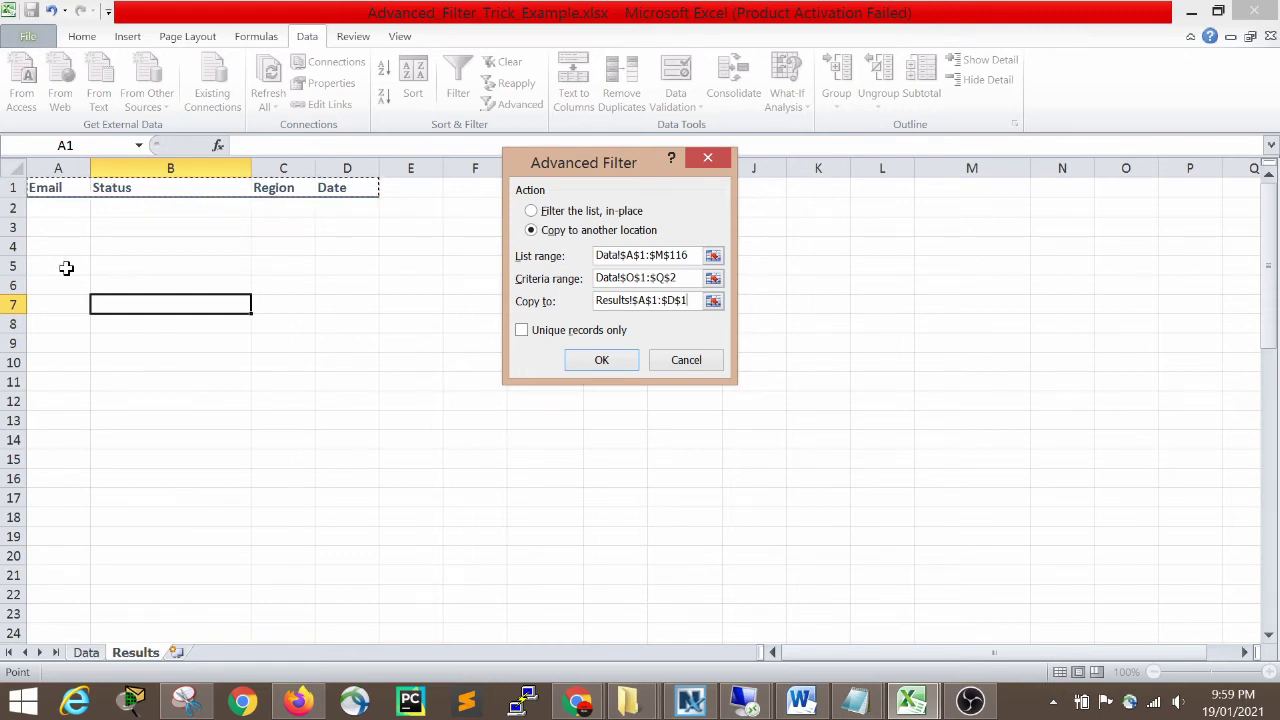
# Run the filter to copy the eight matching records and autofit column D for dates.
pyautogui.click(601, 360)
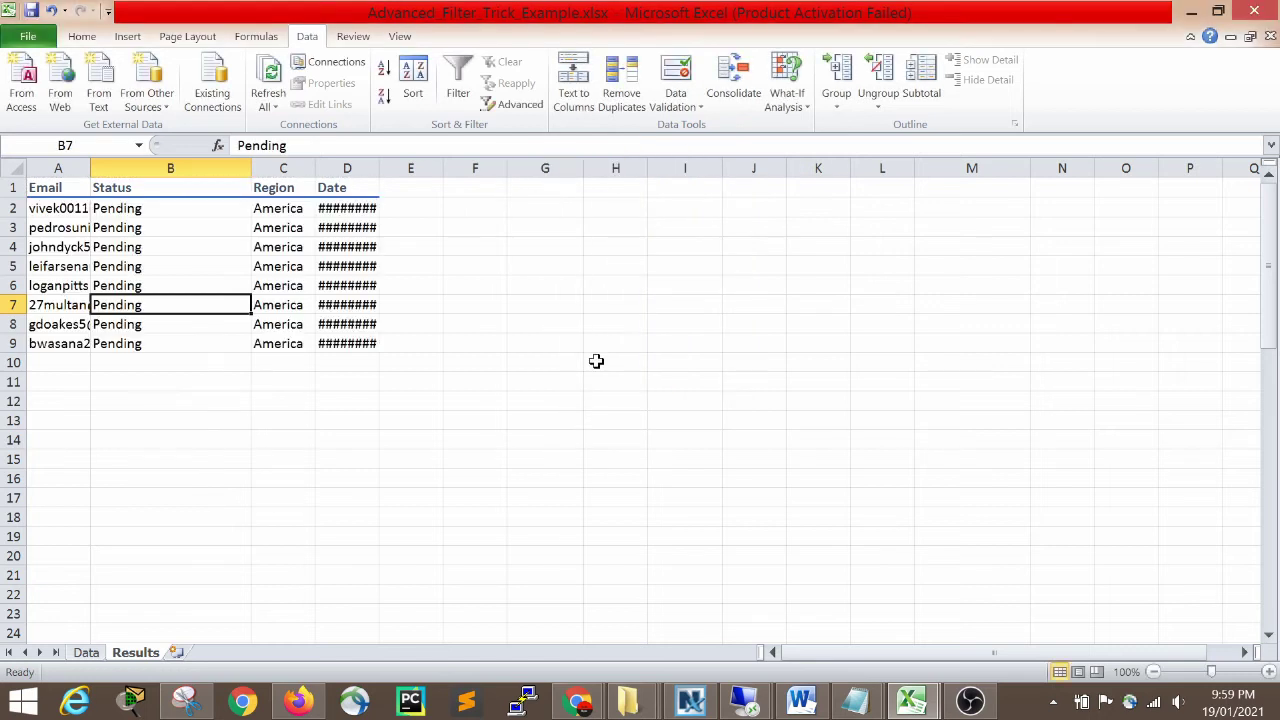
pyautogui.doubleClick(384, 175)
pyautogui.click(554, 303)
pyautogui.moveTo(80, 187); pyautogui.dragTo(934, 457)
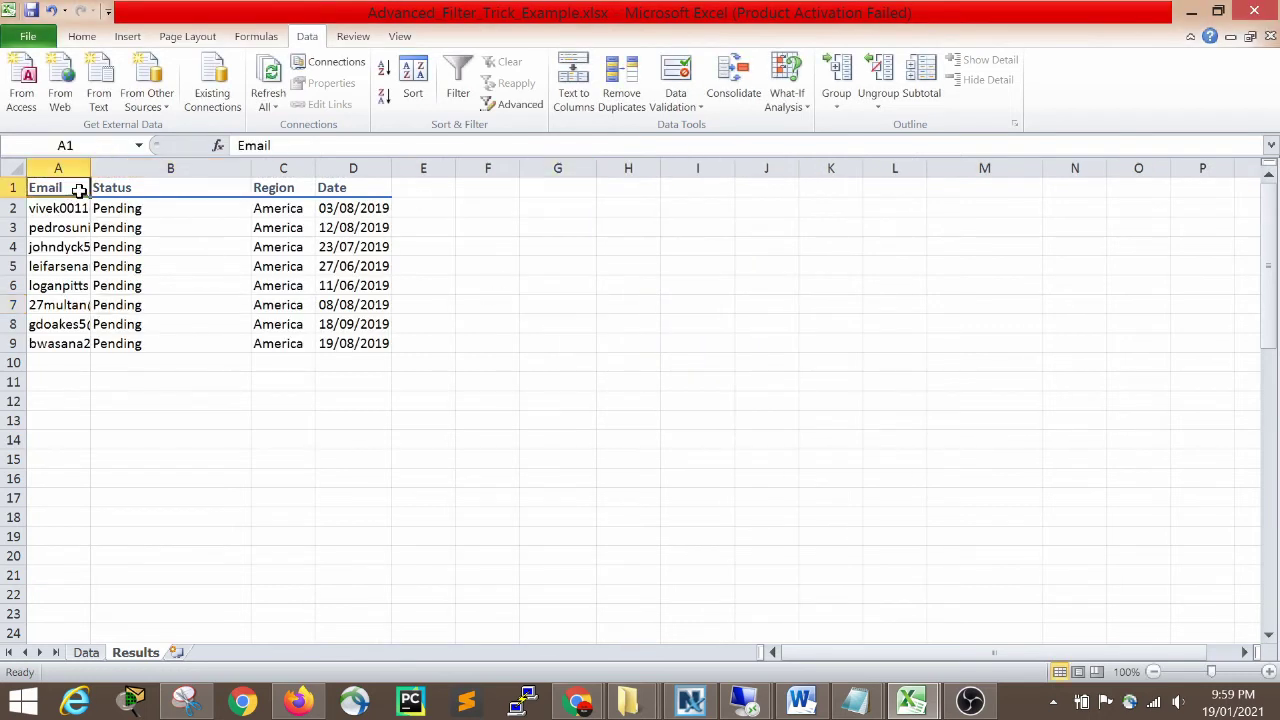
pyautogui.click(700, 458)
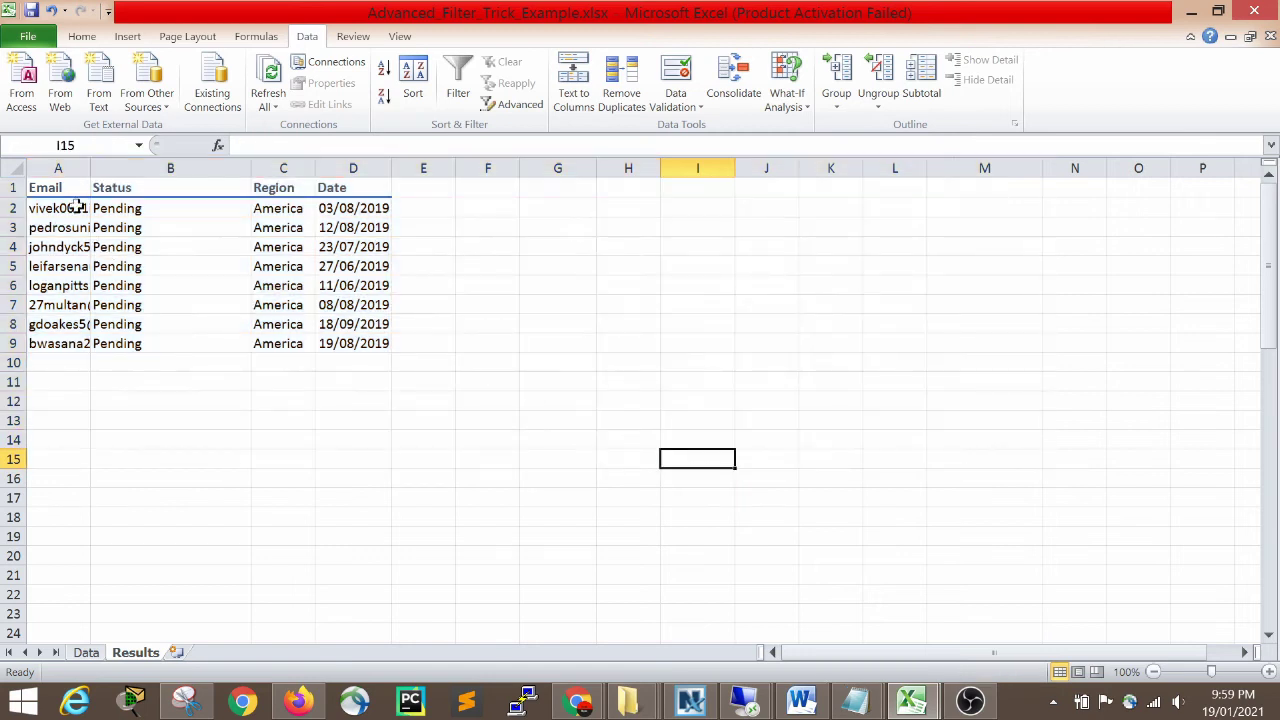
pyautogui.moveTo(58, 192); pyautogui.dragTo(424, 351)
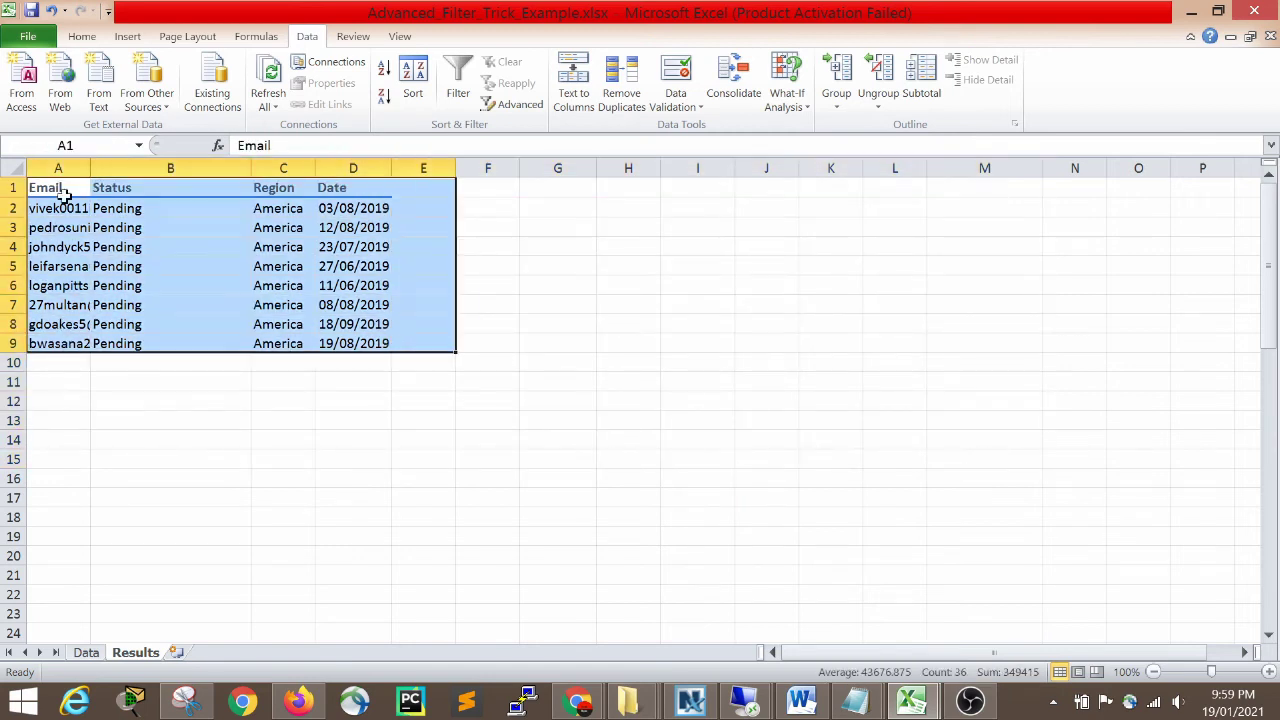
pyautogui.click(62, 185)
pyautogui.click(120, 188)
pyautogui.click(284, 190)
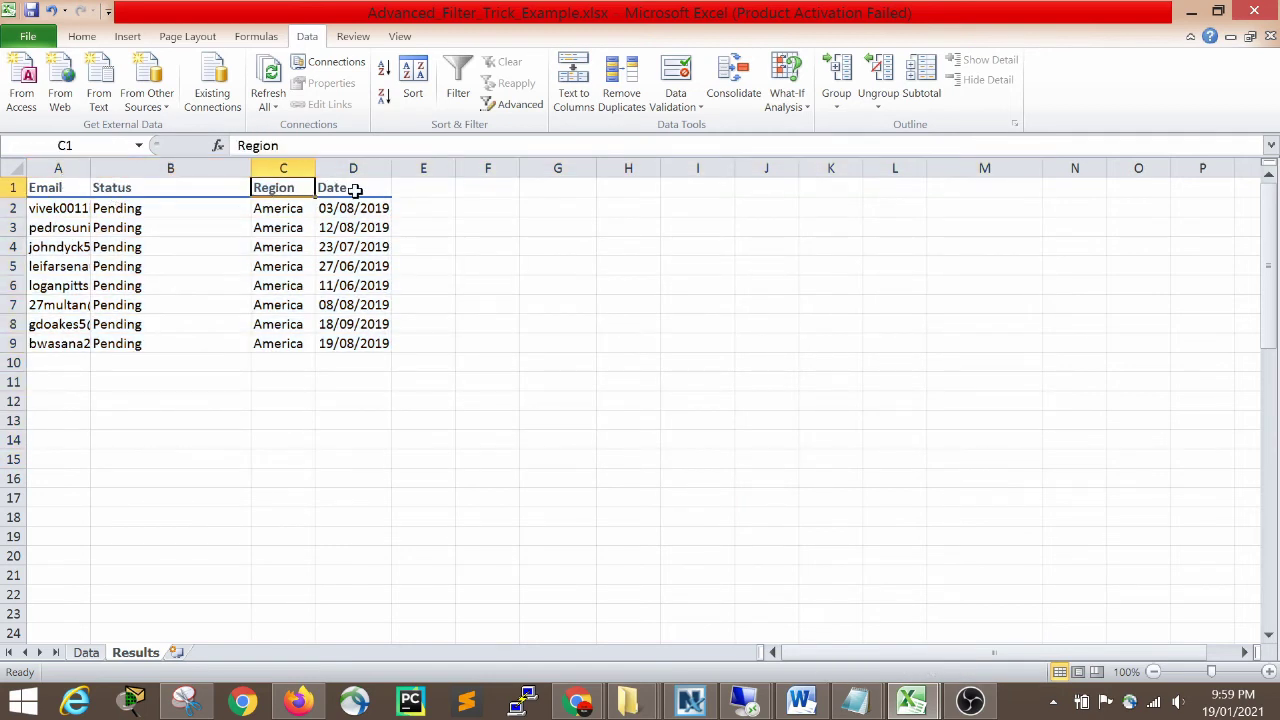
pyautogui.click(355, 188)
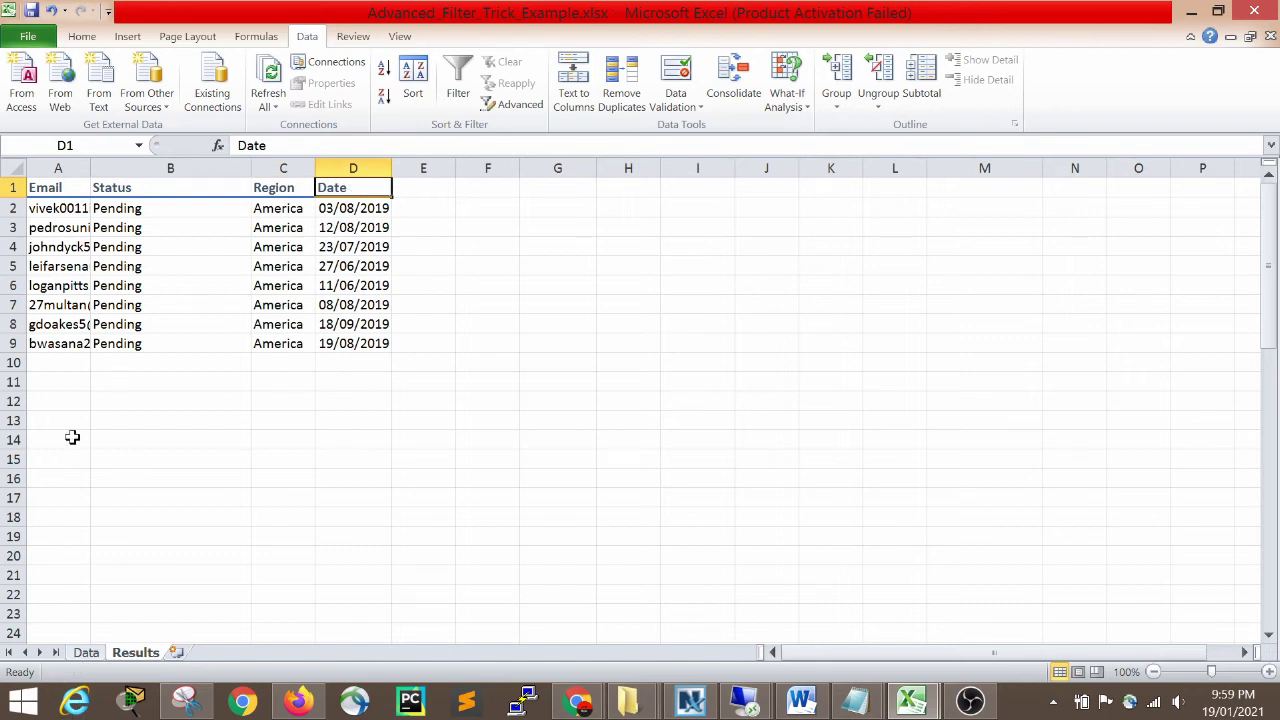
pyautogui.press('Down')
pyautogui.press('Left')
pyautogui.press('Left')
pyautogui.press('Left')
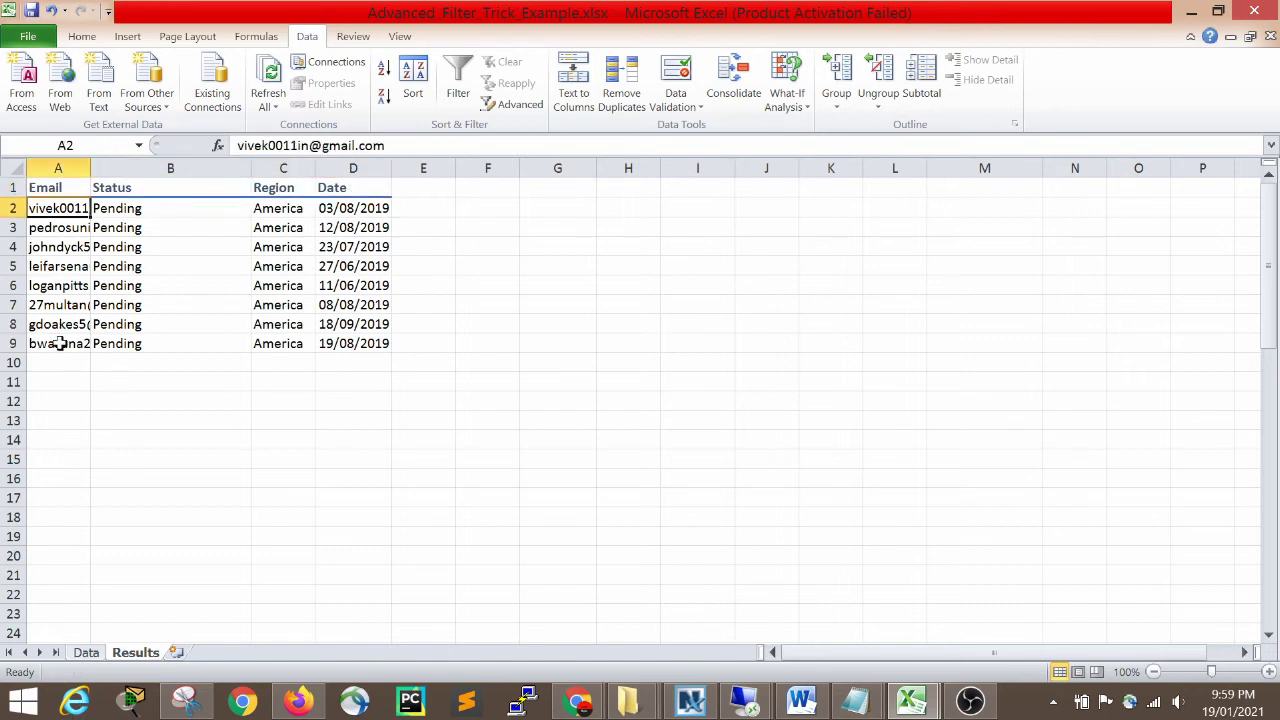
# Autofit column A for full emails and review the copied email, status, region and date values.
pyautogui.doubleClick(91, 168)
pyautogui.moveTo(165, 208); pyautogui.dragTo(166, 423)
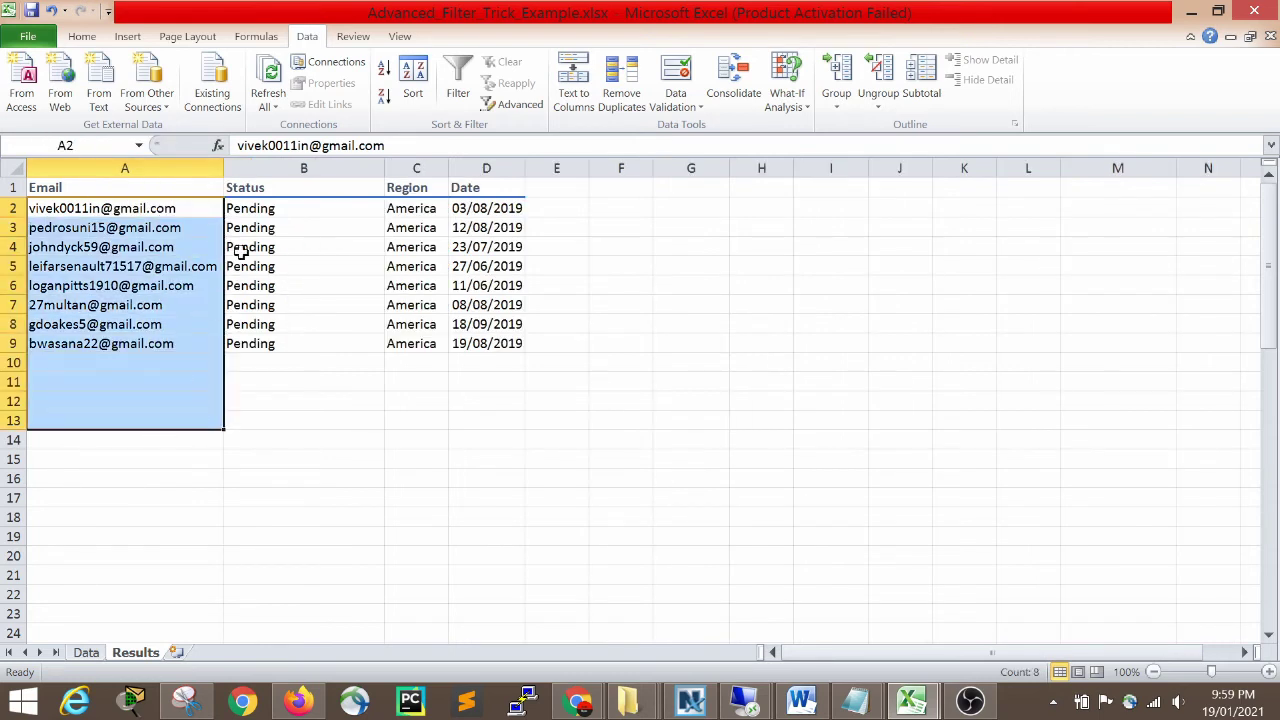
pyautogui.moveTo(250, 210)
pyautogui.mouseDown()
pyautogui.moveTo(257, 251)
pyautogui.moveTo(340, 362)
pyautogui.mouseUp()
pyautogui.moveTo(416, 190); pyautogui.dragTo(428, 370)
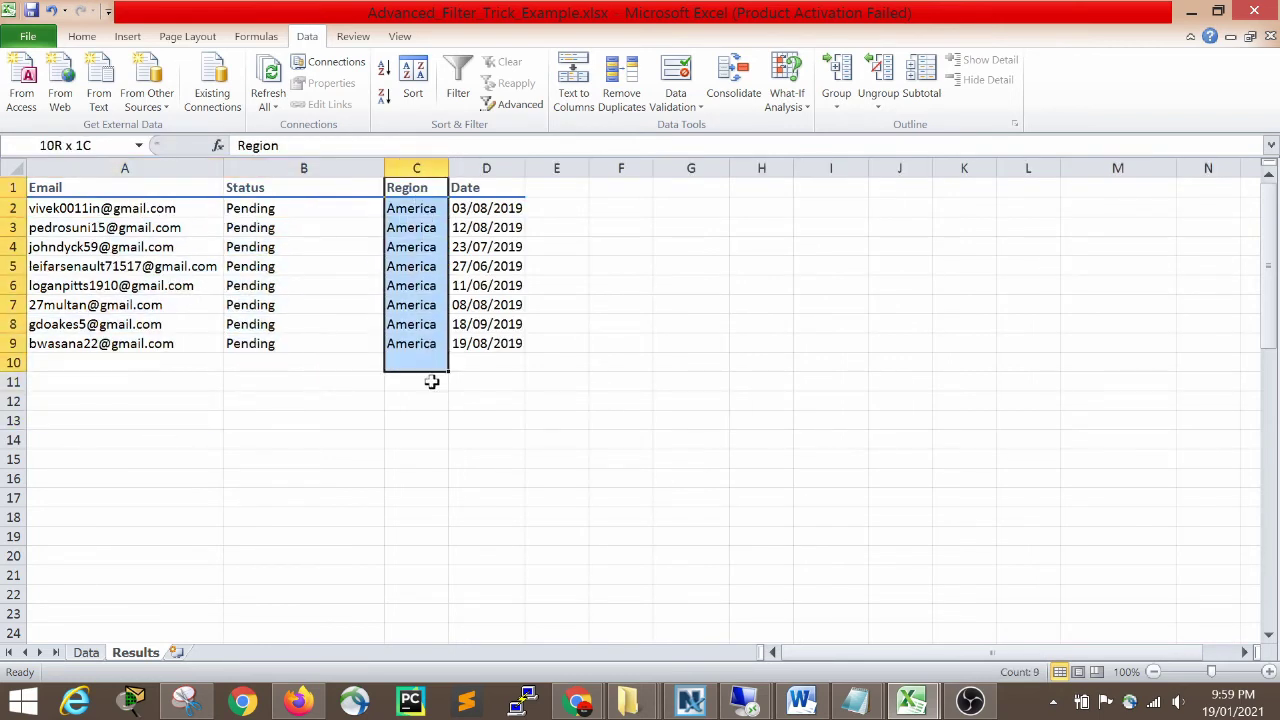
pyautogui.click(508, 416)
pyautogui.moveTo(488, 212); pyautogui.dragTo(513, 345)
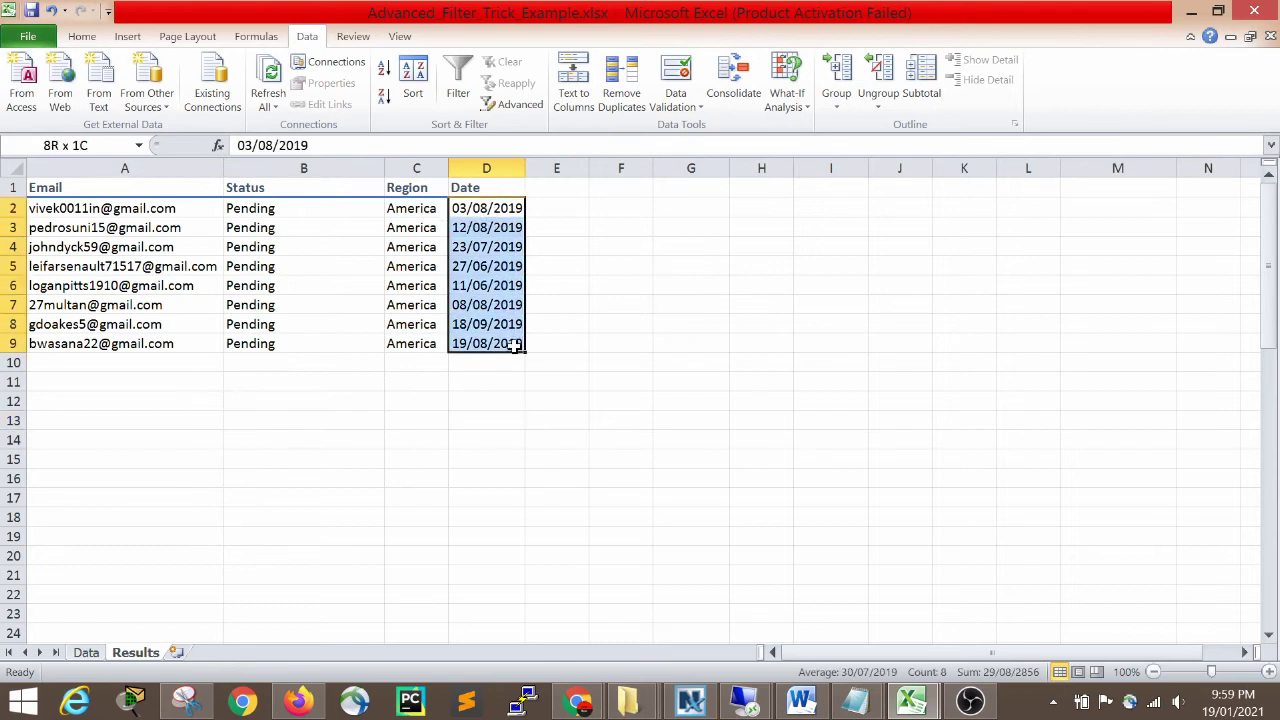
pyautogui.click(605, 381)
pyautogui.moveTo(511, 180); pyautogui.dragTo(40, 345)
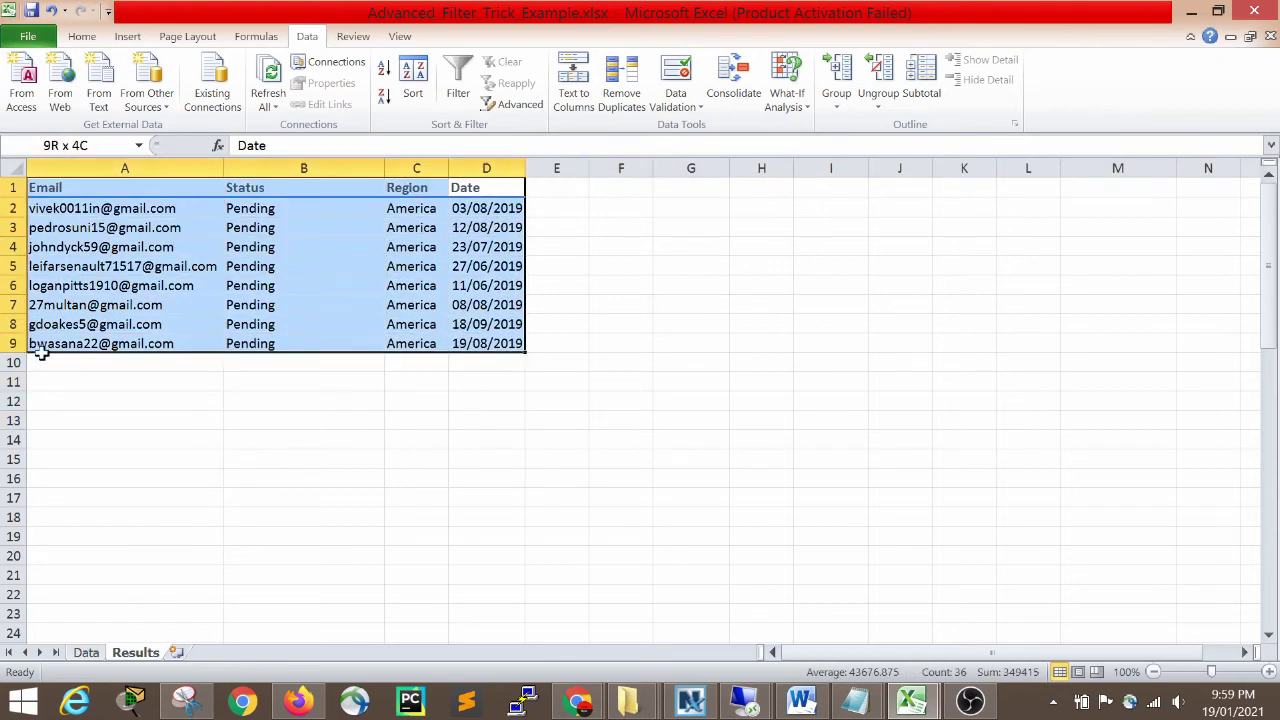
pyautogui.click(150, 459)
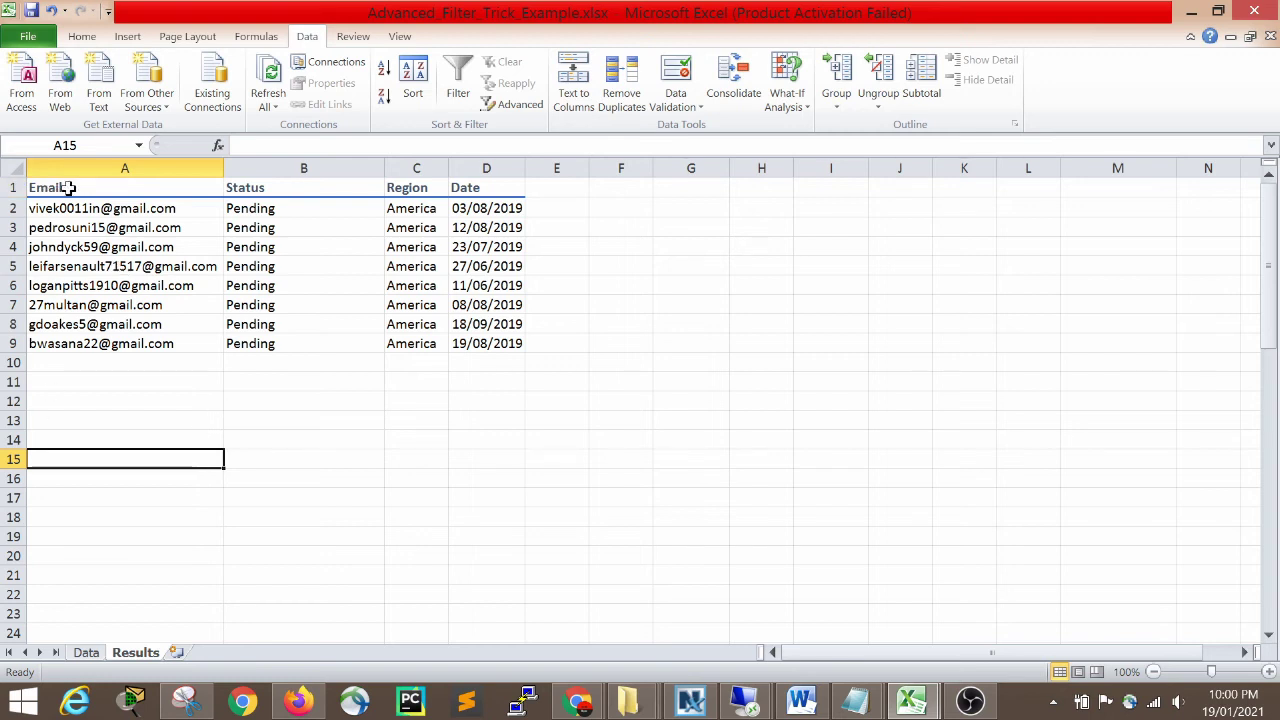
pyautogui.moveTo(69, 188)
pyautogui.mouseDown()
pyautogui.moveTo(460, 193)
pyautogui.moveTo(491, 343)
pyautogui.mouseUp()
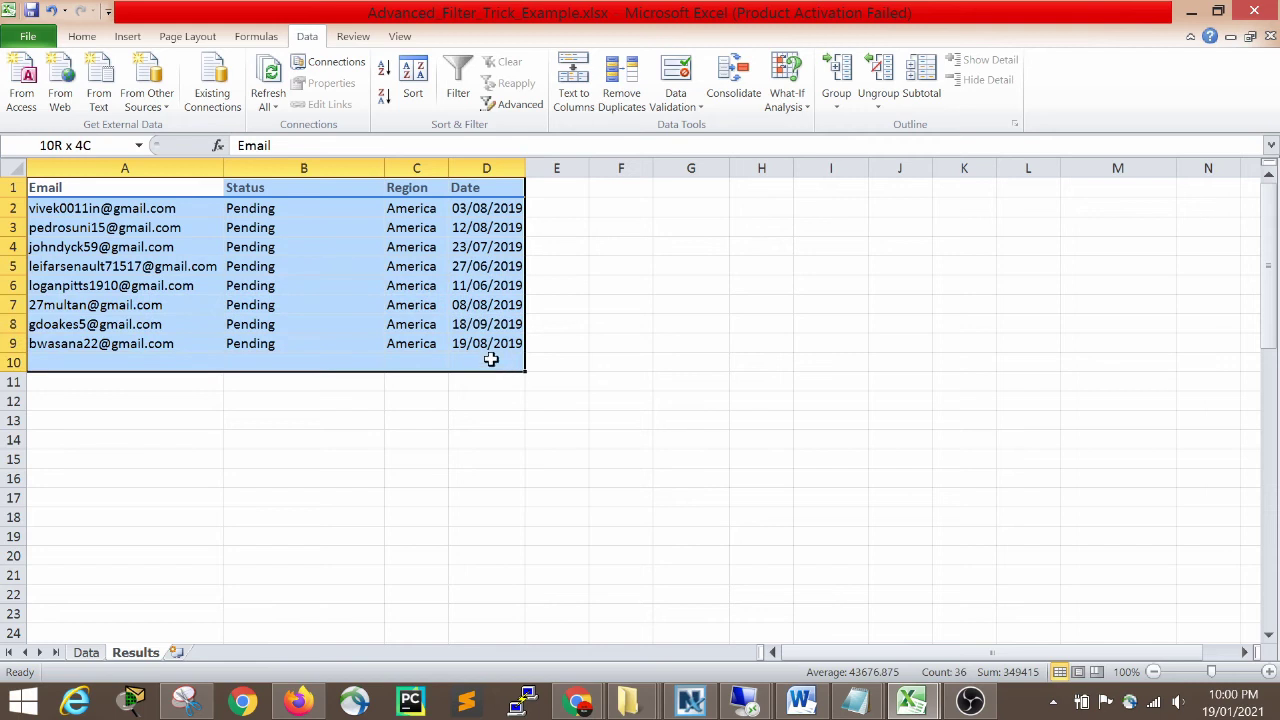
pyautogui.click(463, 396)
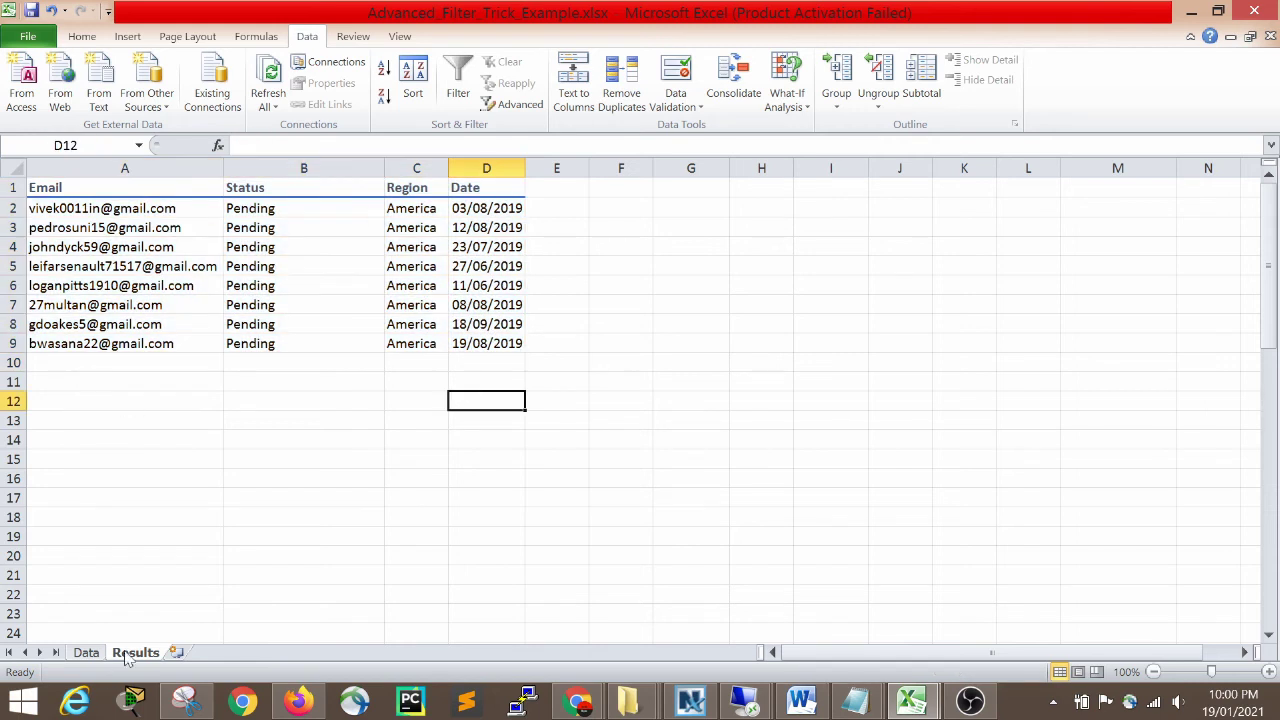
# Show the Data sheet again, checking cells F18 and G12, then switch to OBS Studio.
pyautogui.click(92, 656)
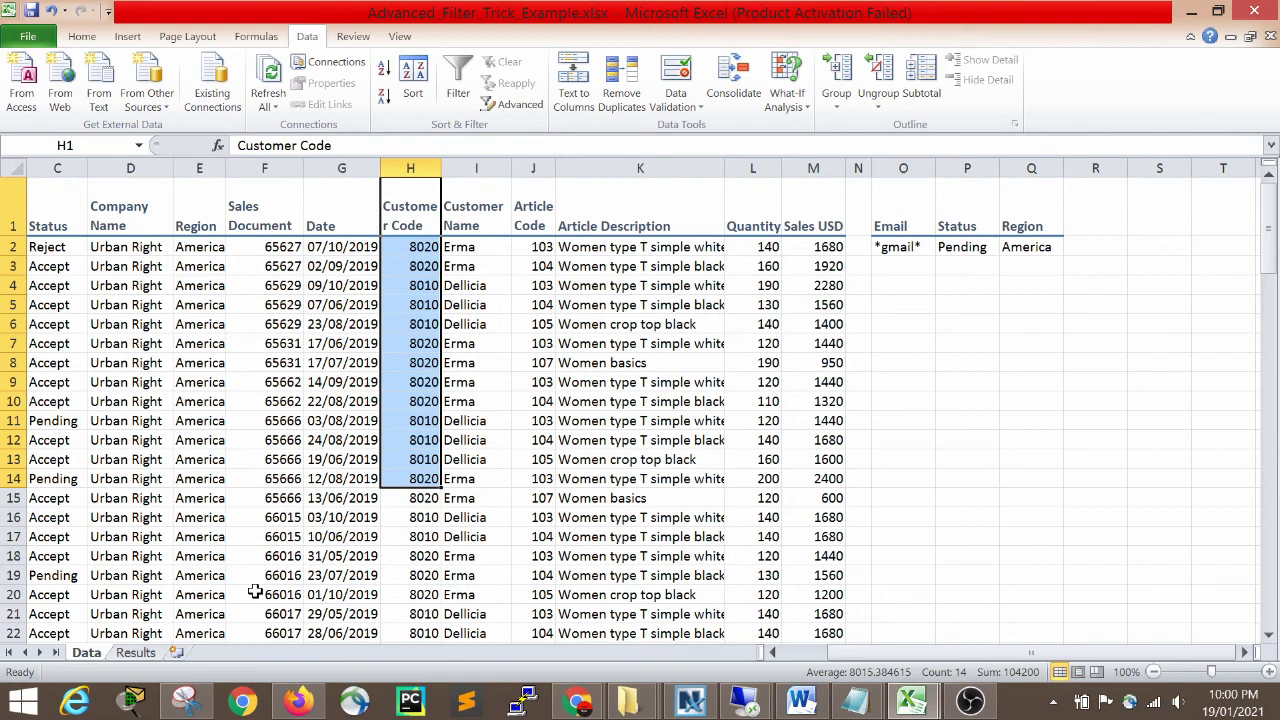
pyautogui.click(262, 556)
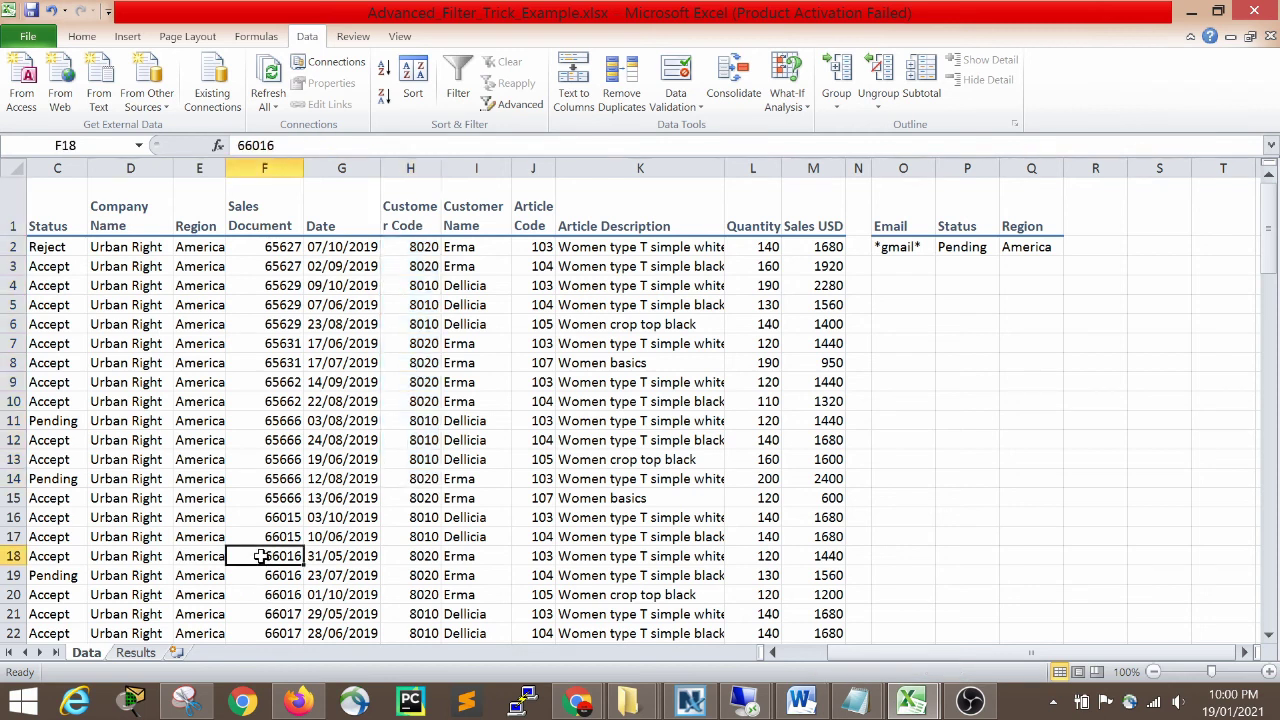
pyautogui.click(312, 441)
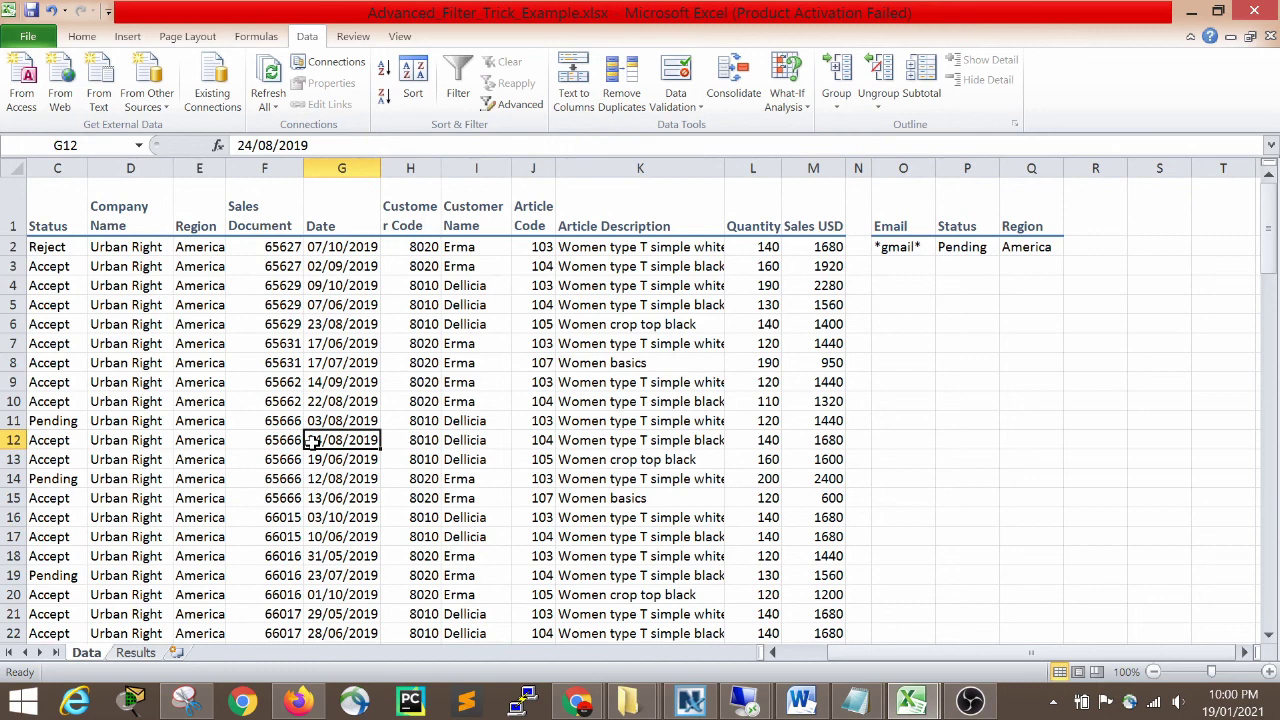
pyautogui.click(969, 700)
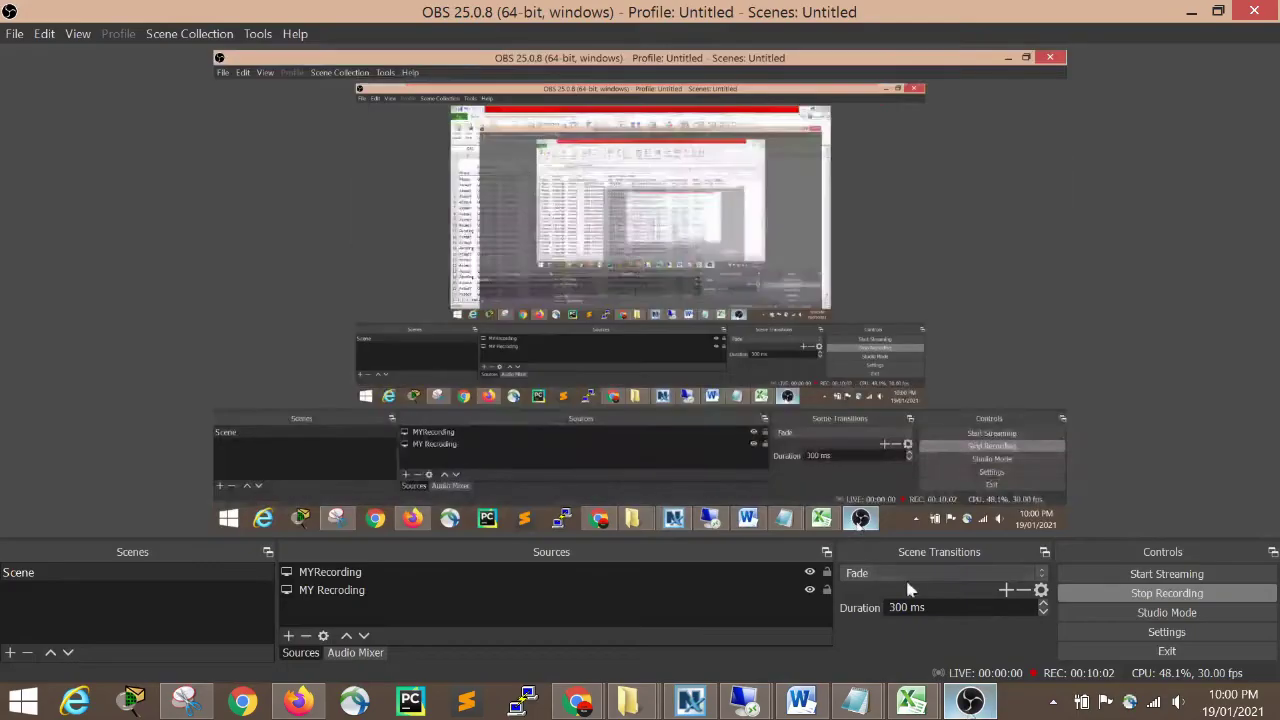